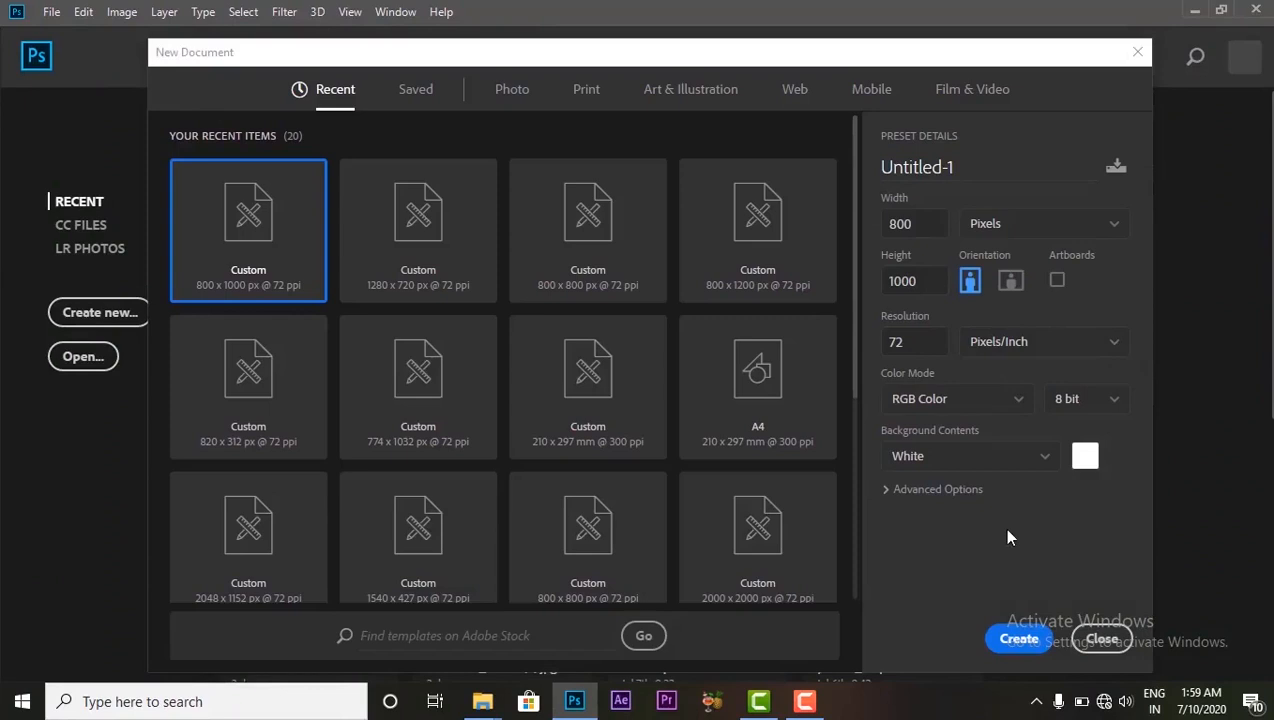
Create a new 800 x 1000 px document at 72 ppi and place the Revenge Back image from the reveng-poster folder in it.
left_click(1018, 640)
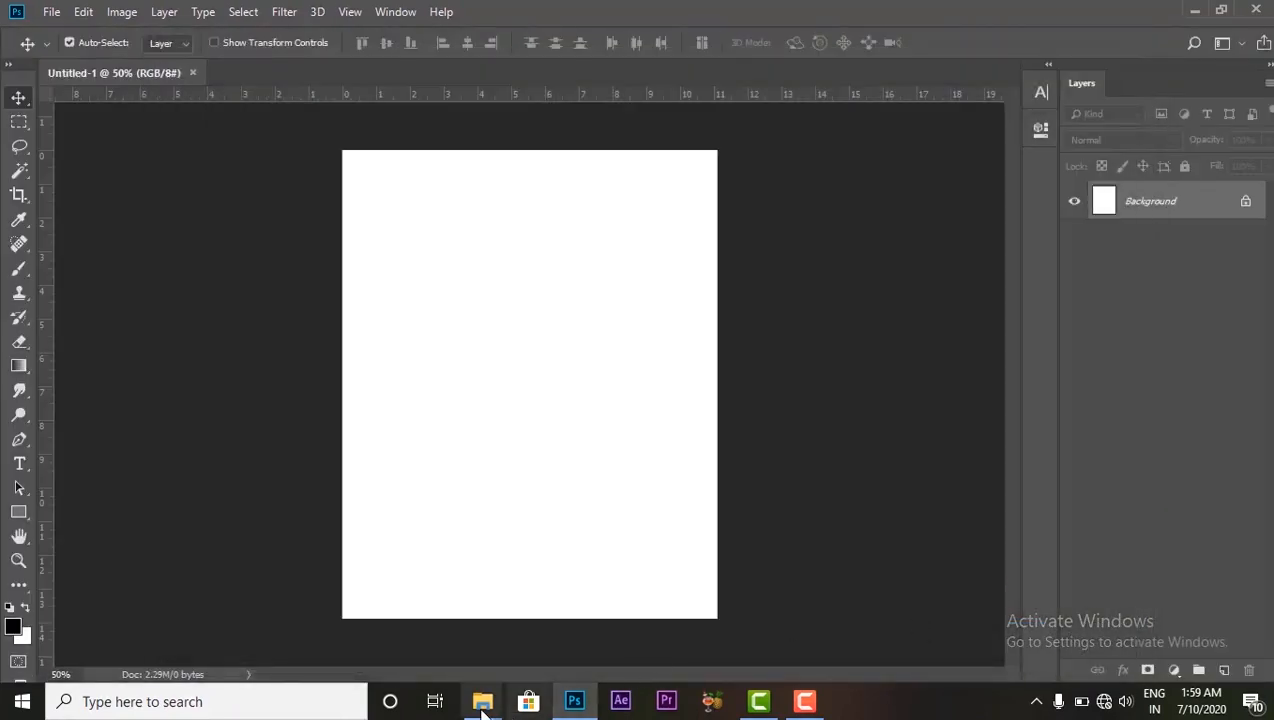
mouse_move(482, 701)
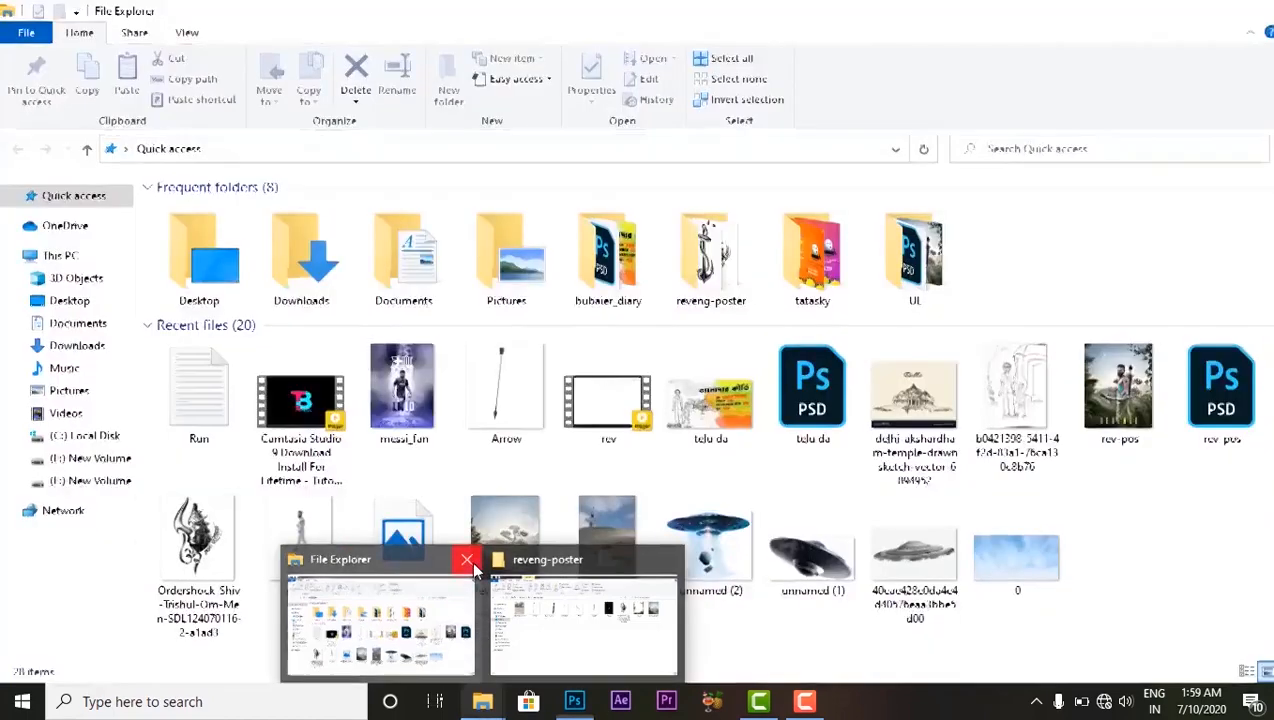
left_click(463, 559)
mouse_move(482, 701)
left_click(483, 611)
left_click_drag(1118, 235, 538, 477)
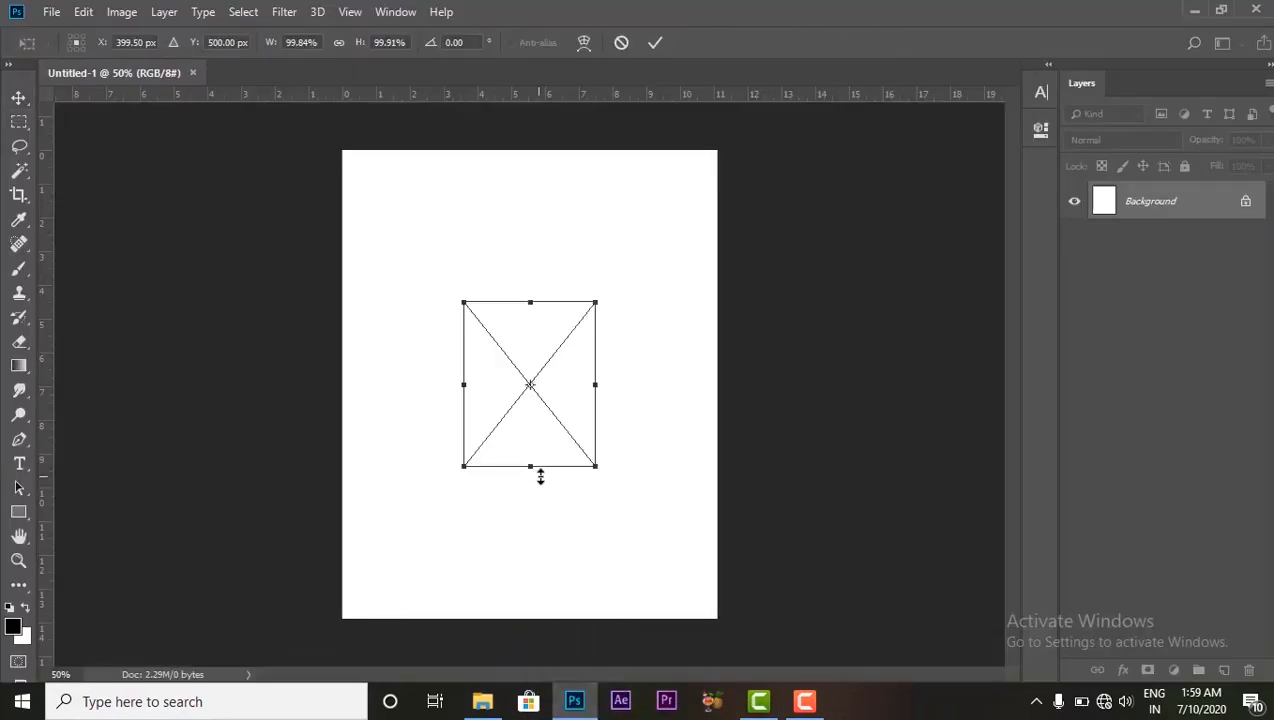
Scale the Revenge Back image up to about 289% so it covers the whole canvas.
key("ctrl+t")
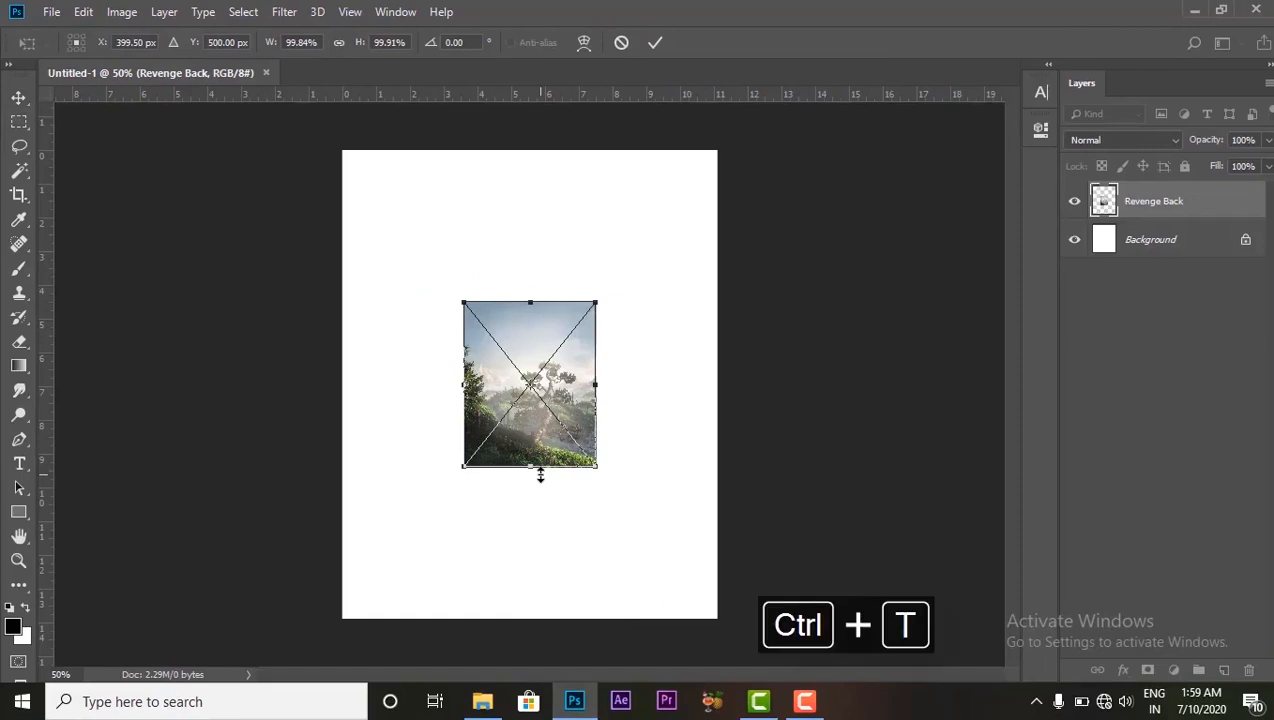
left_click_drag(598, 299, 727, 143)
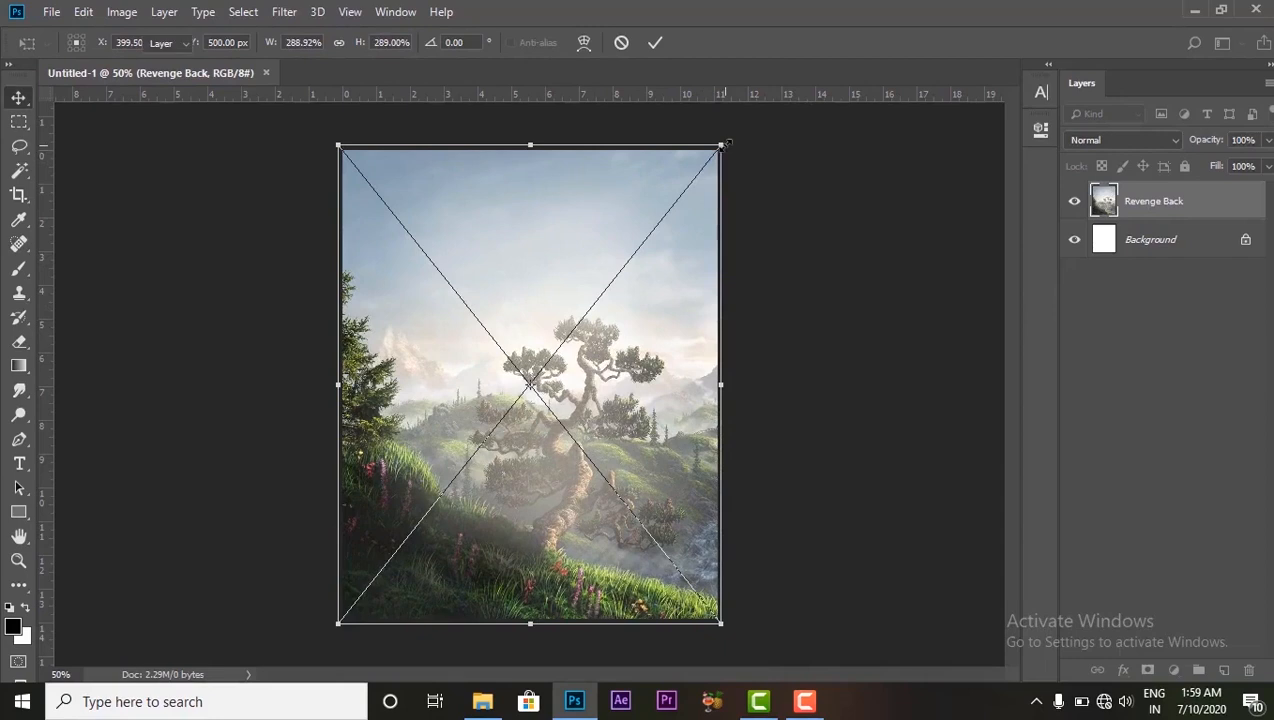
key("Return")
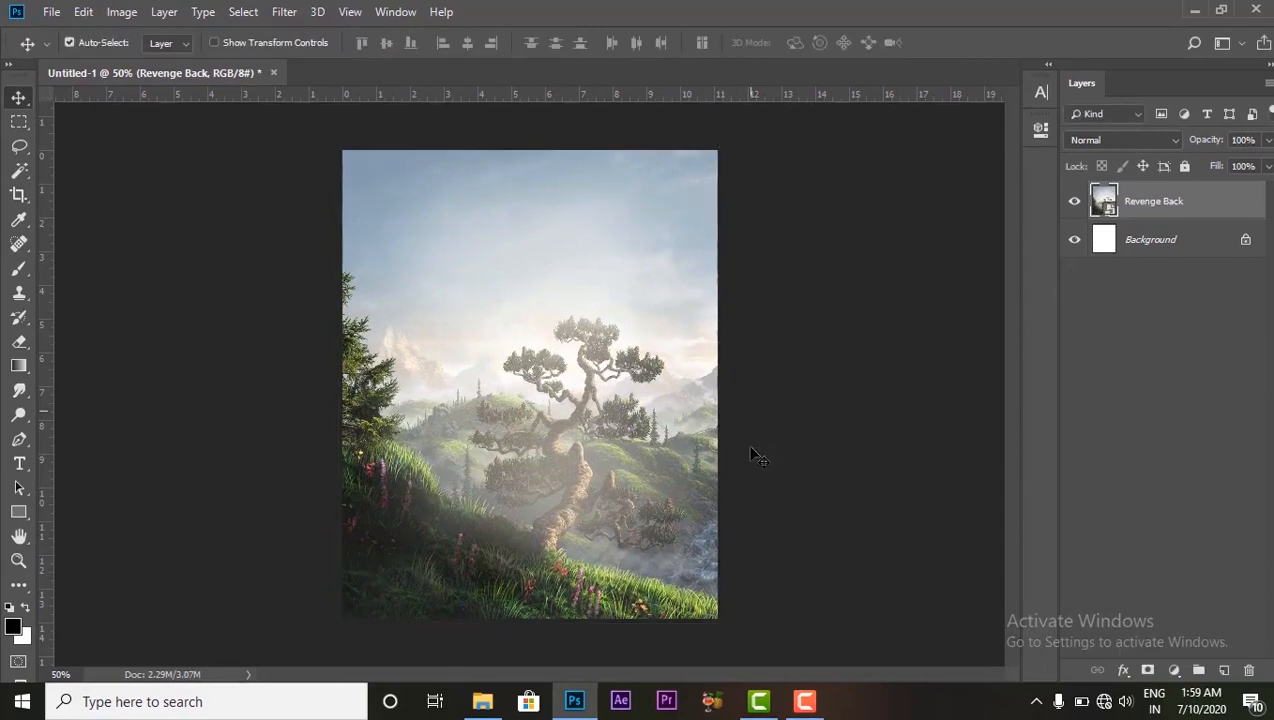
Open model.png from the reveng-poster folder as a separate document and copy the man's cutout into the poster.
left_click(482, 701)
left_click_drag(713, 228, 447, 75)
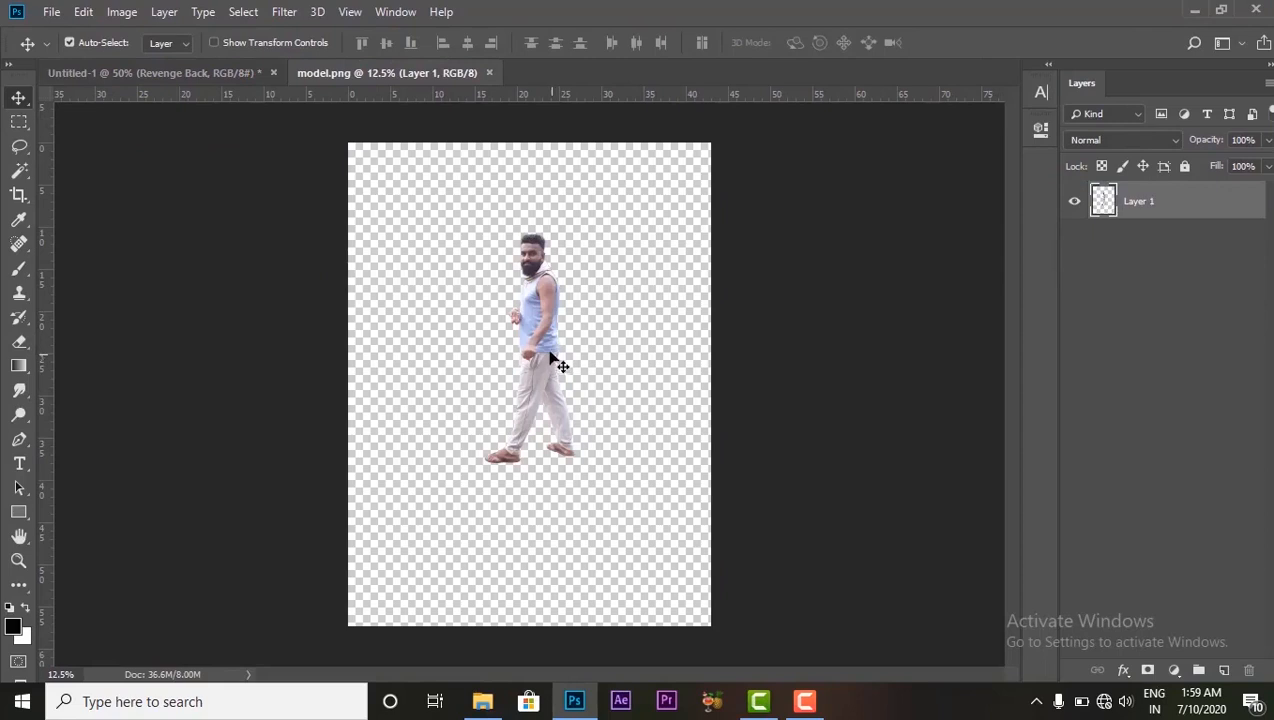
left_click_drag(545, 330, 515, 551)
Move the man's cutout to the horizontal centre of the canvas, low enough that his whole head fits in the frame.
key("ctrl+t")
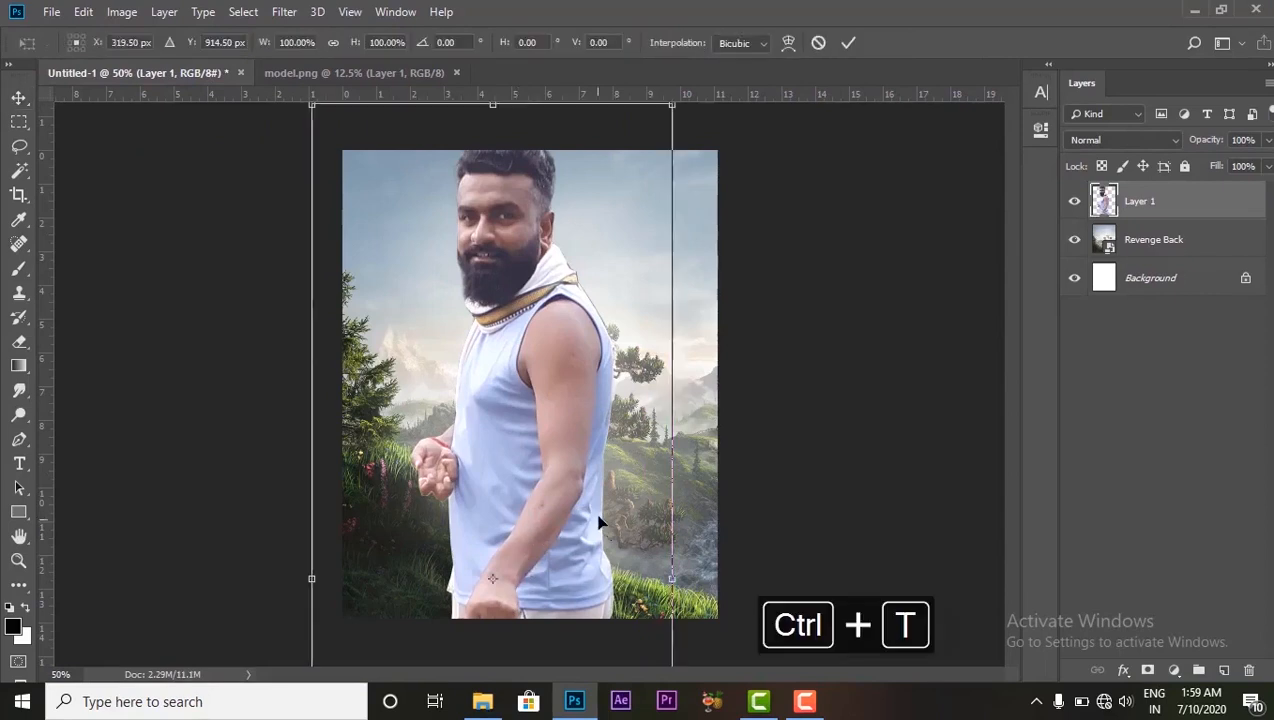
left_click_drag(520, 222, 557, 301)
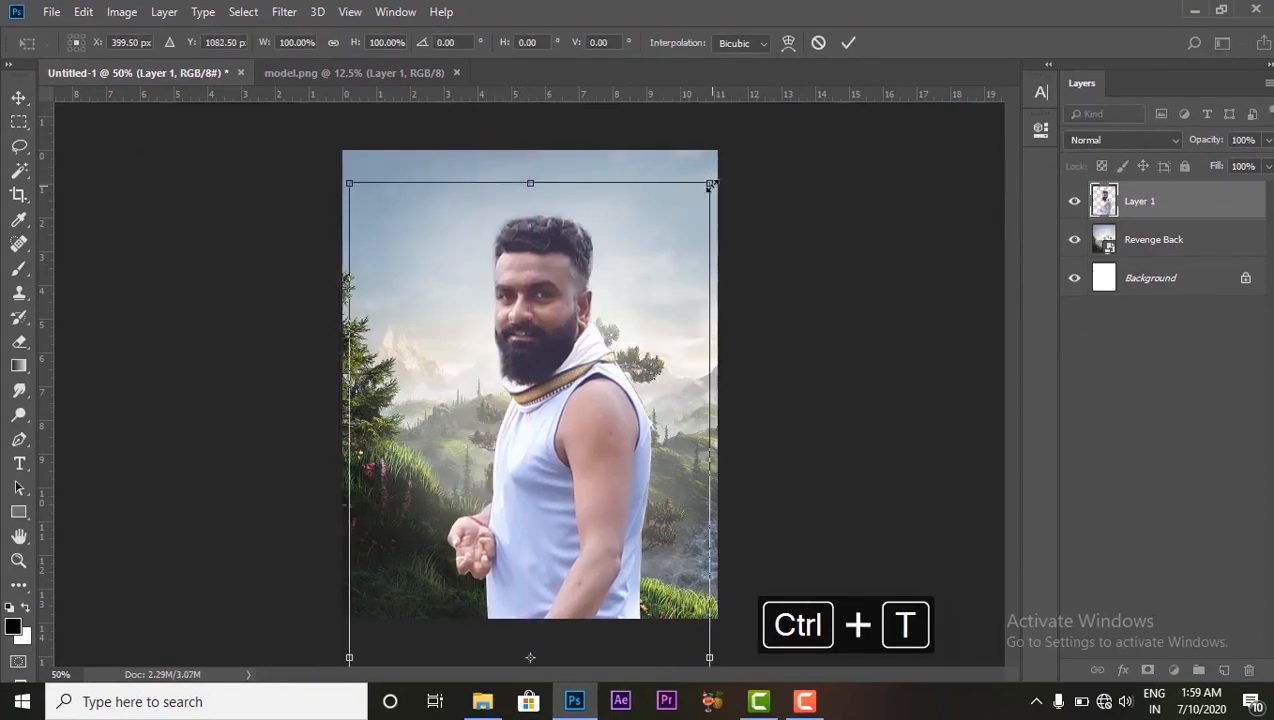
key("Return")
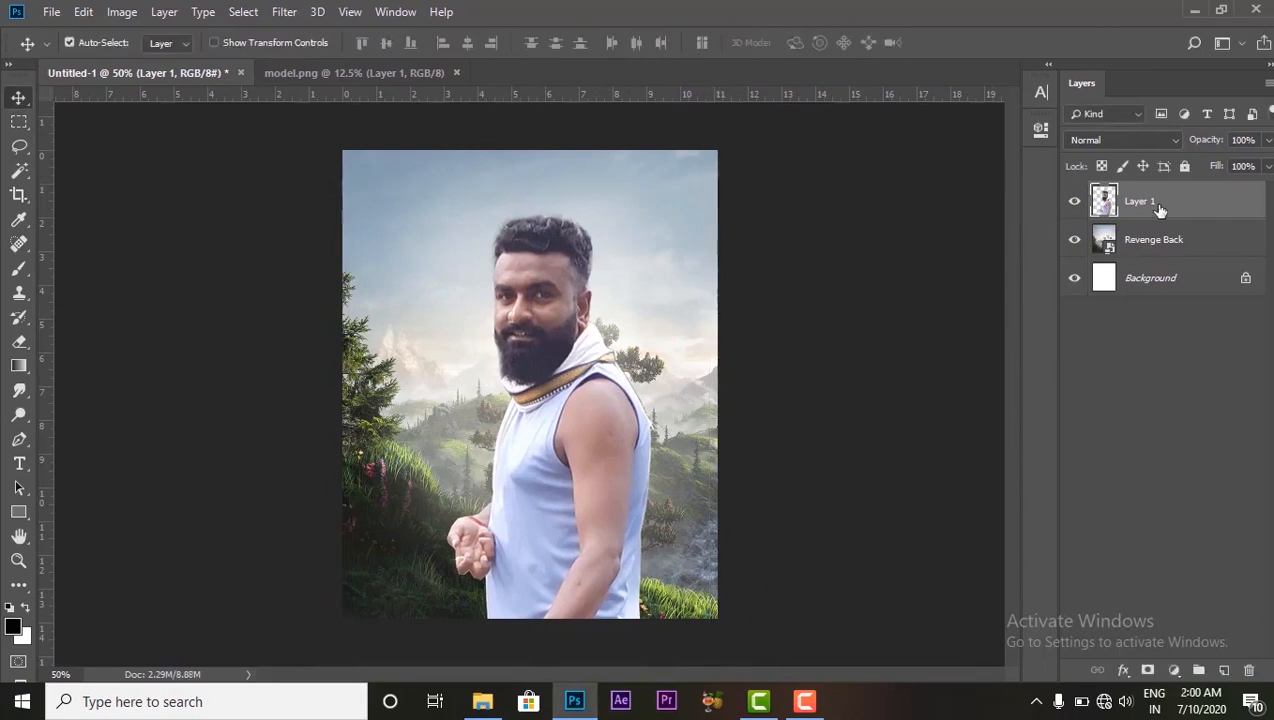
Convert Layer 1 to a smart object and scale the man down to about 45%, centred with his feet below the canvas edge.
right_click(1160, 210)
left_click(992, 230)
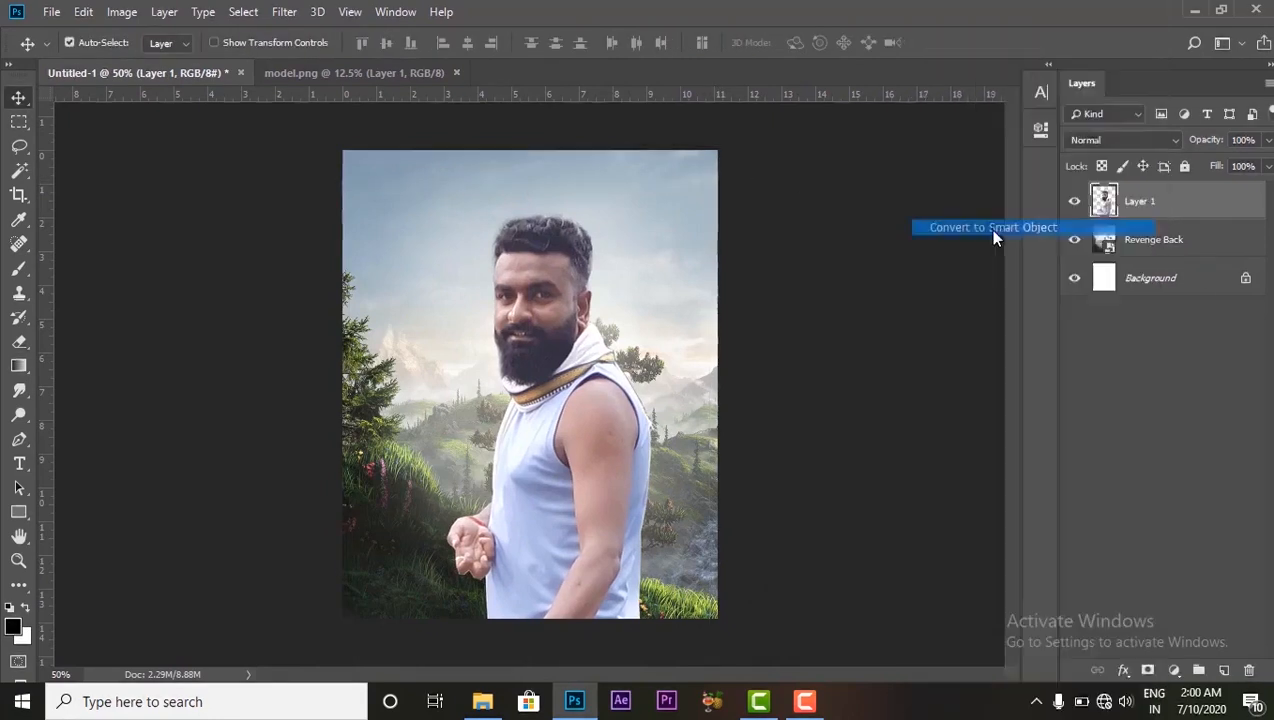
key("ctrl+t")
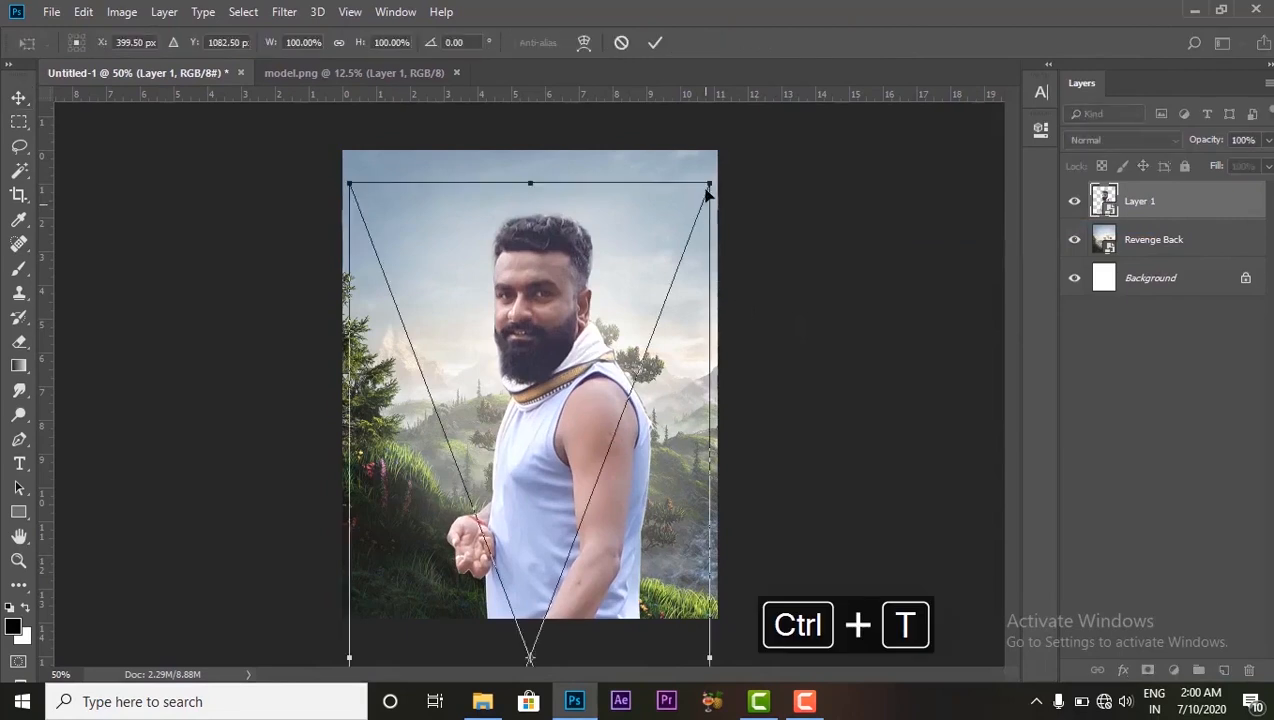
left_click_drag(708, 186, 552, 421)
left_click_drag(538, 475, 553, 274)
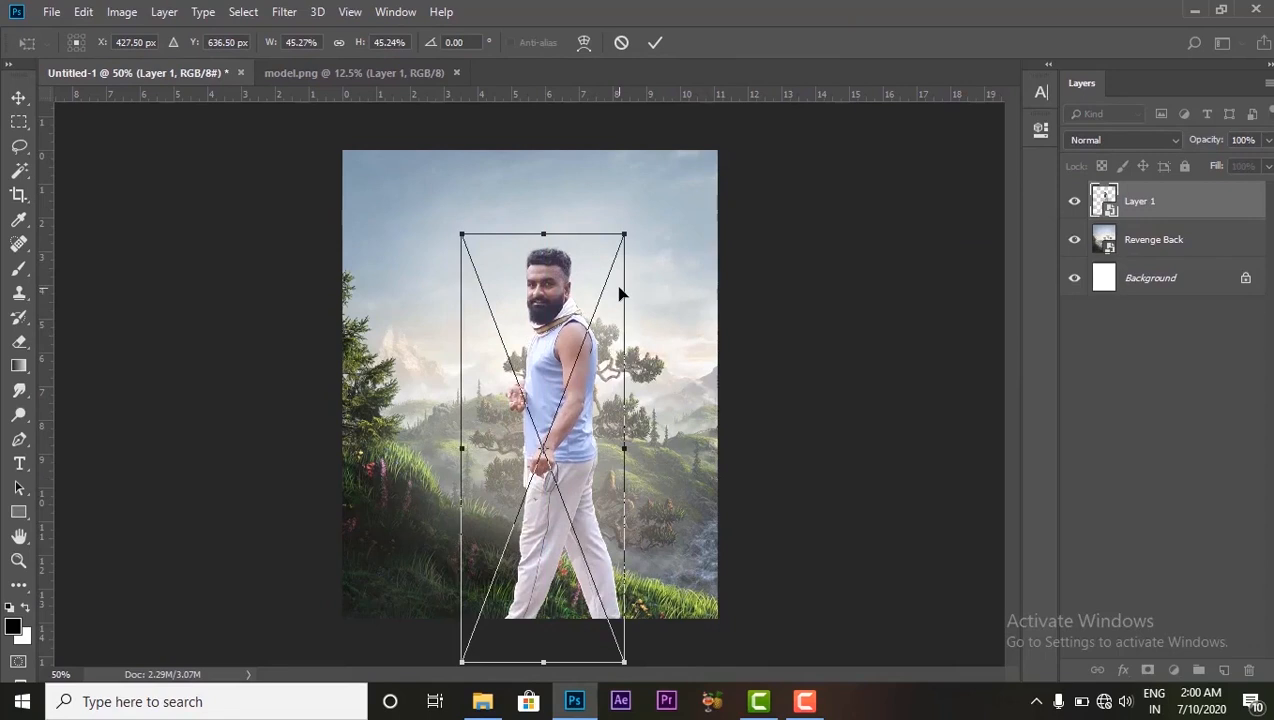
mouse_move(556, 264)
left_mouse_down()
mouse_move(558, 250)
mouse_move(567, 271)
mouse_move(556, 265)
left_mouse_up()
key("Return")
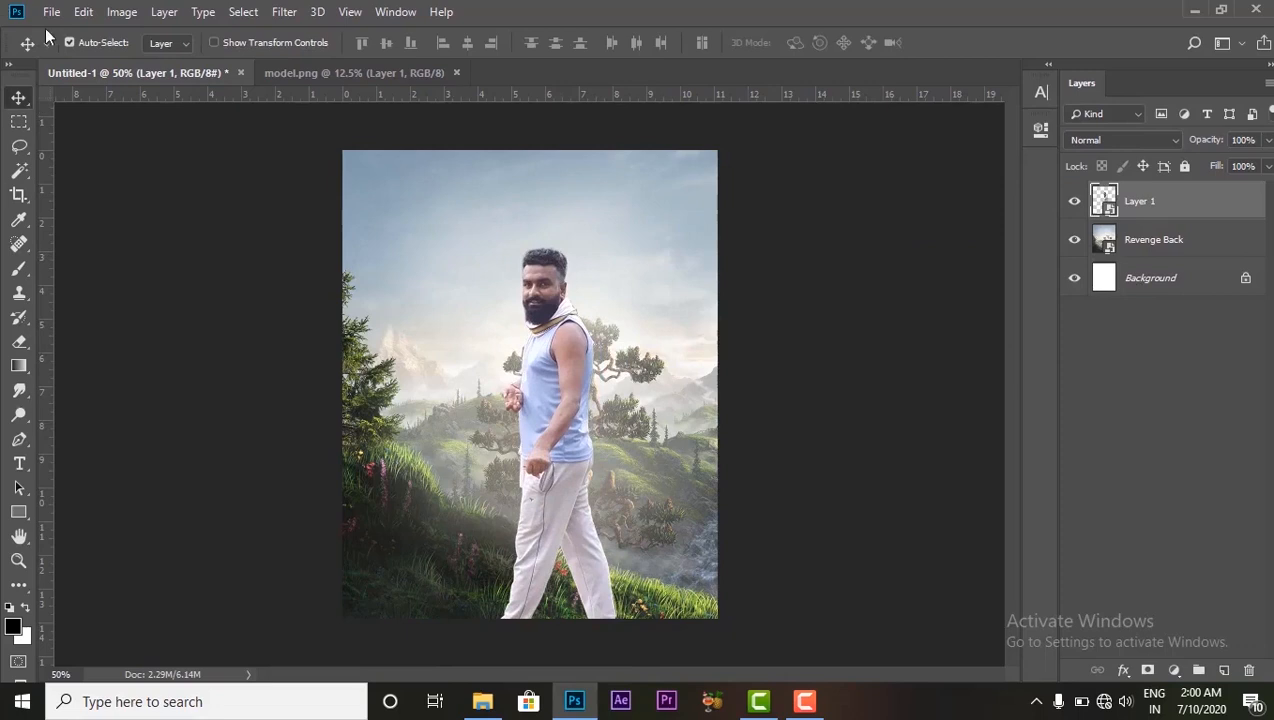
left_click(121, 13)
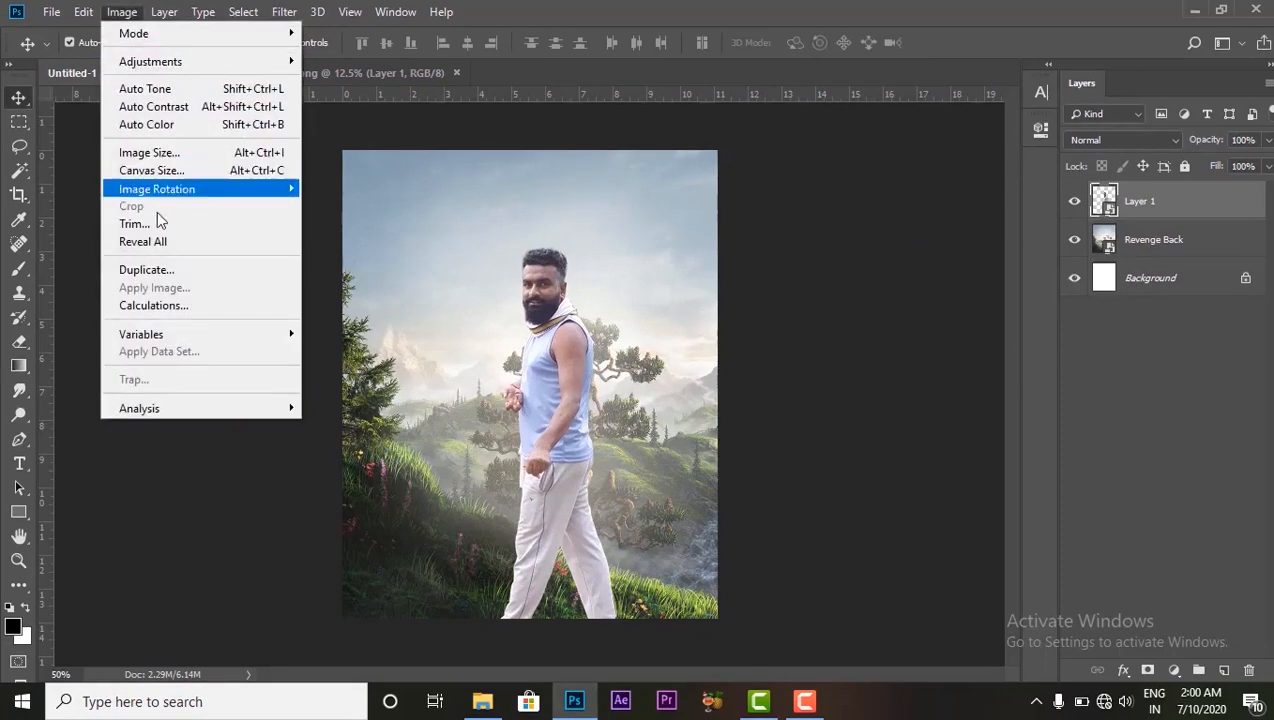
left_click(182, 461)
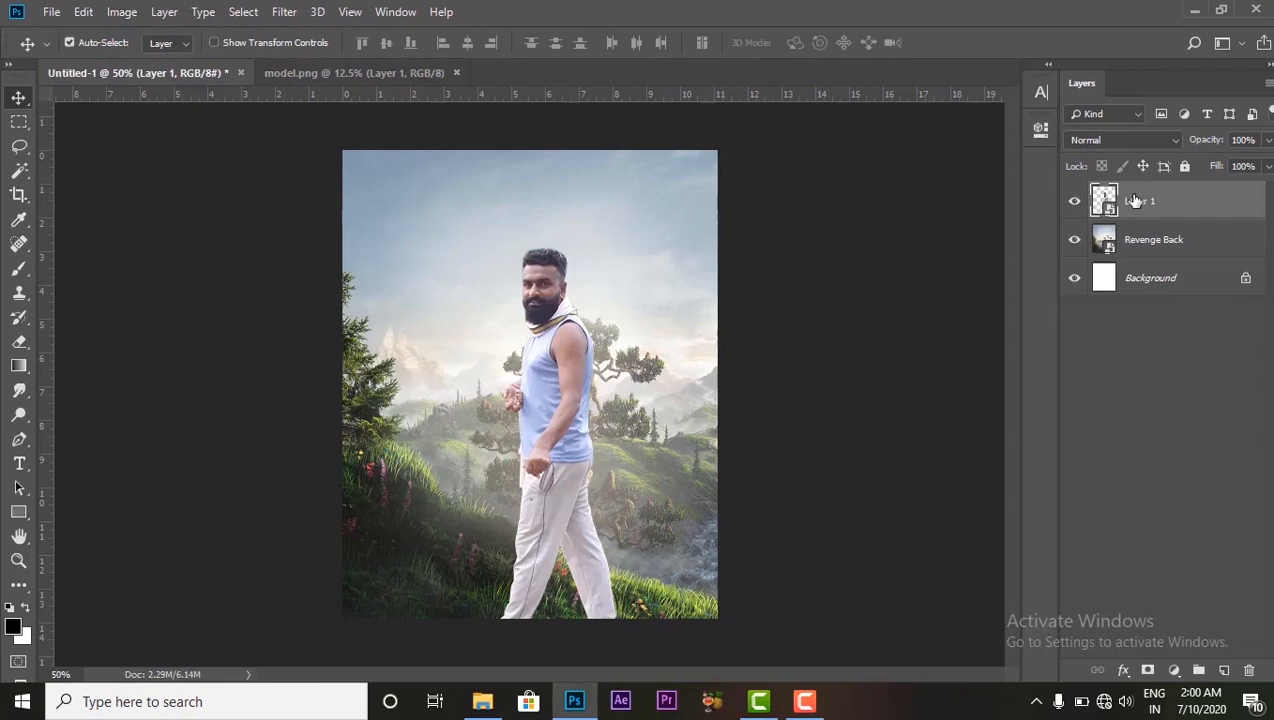
Try to place the Bow image from the reveng-poster folder directly over the man.
left_click(482, 701)
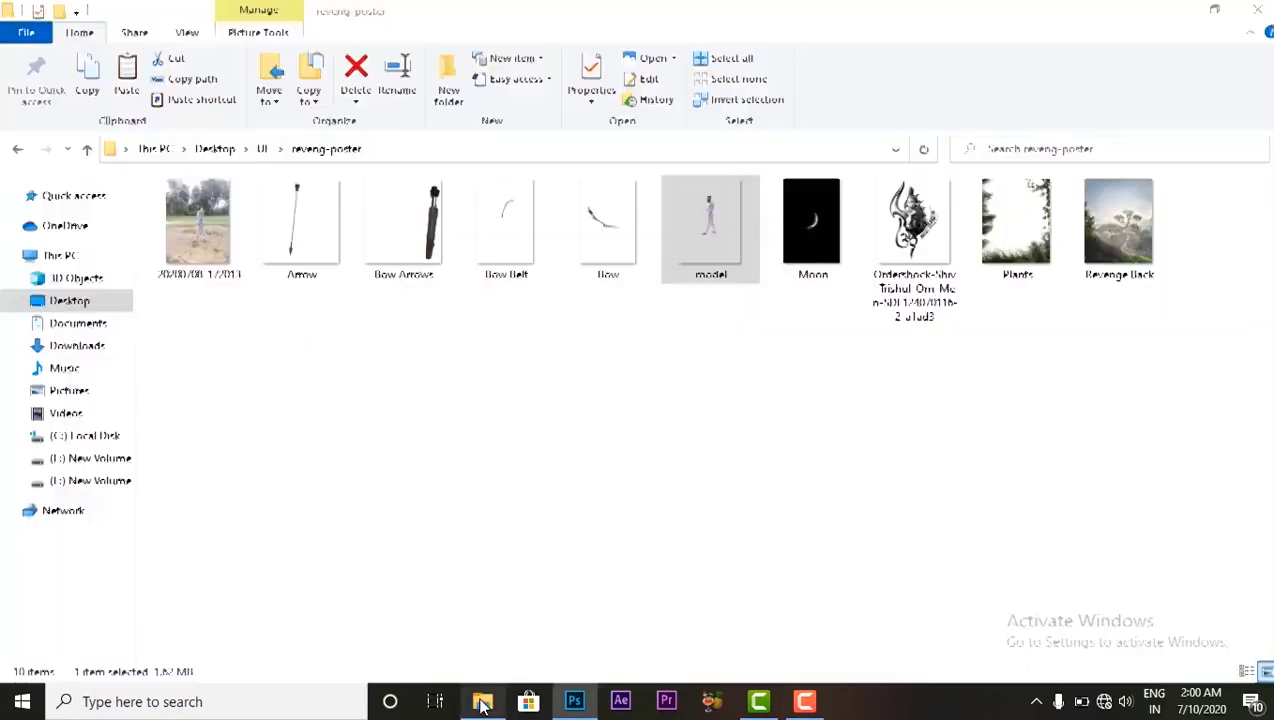
left_click(810, 478)
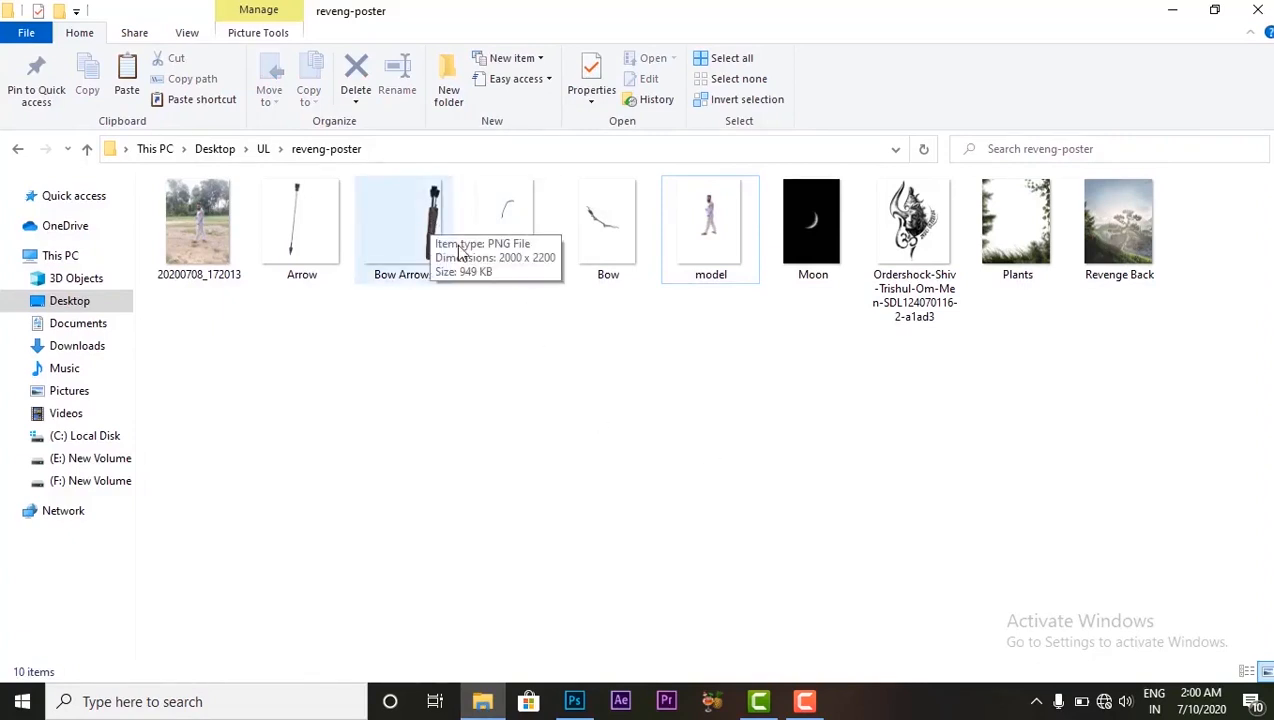
left_click_drag(603, 232, 523, 444)
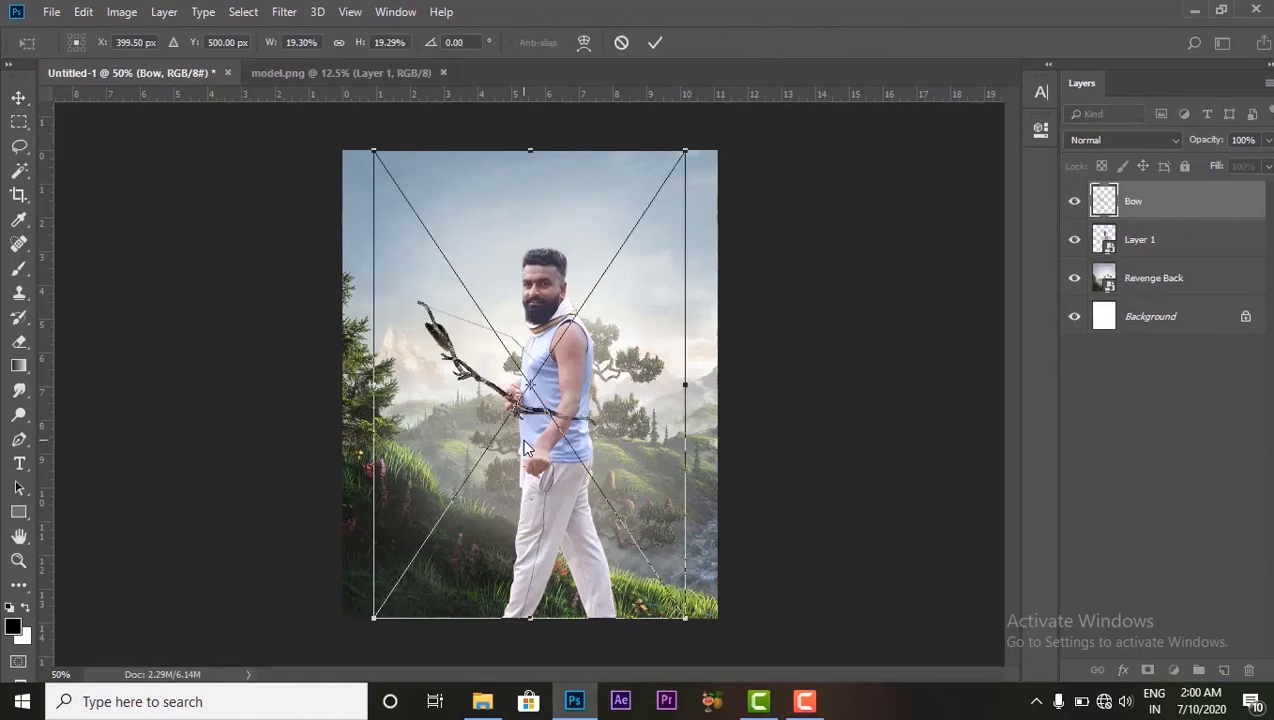
key("Return")
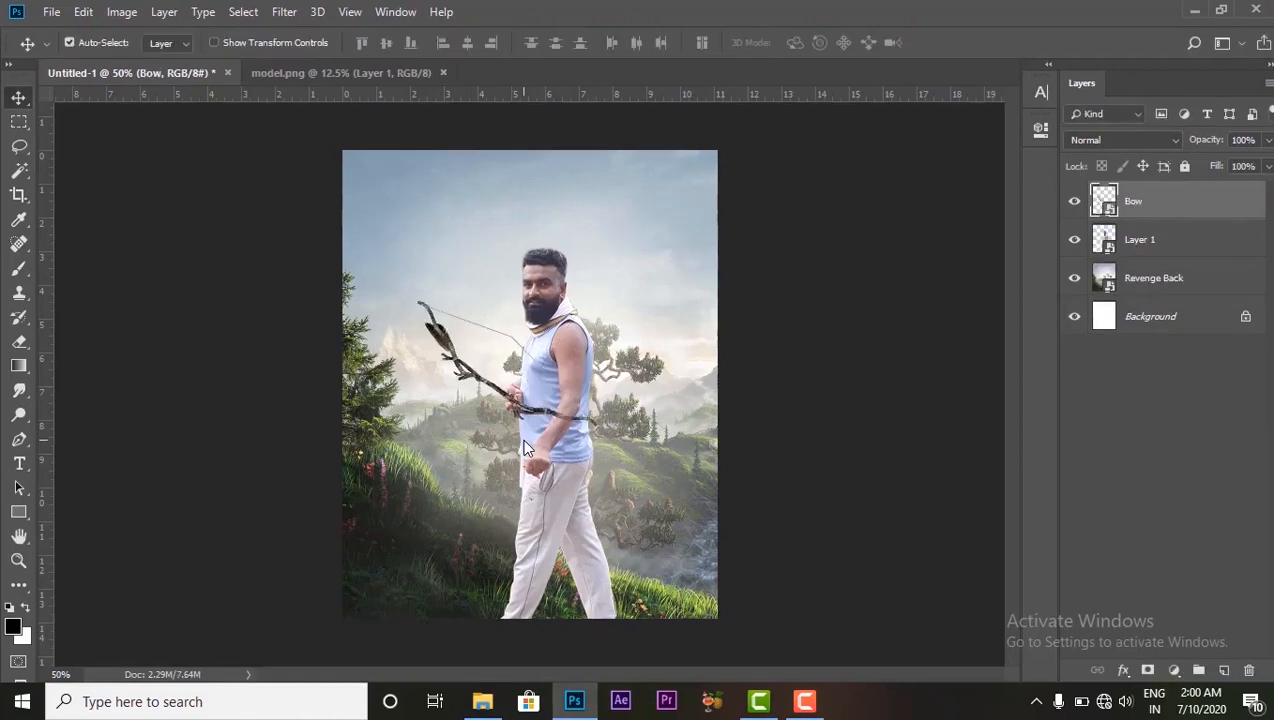
key("ctrl+z")
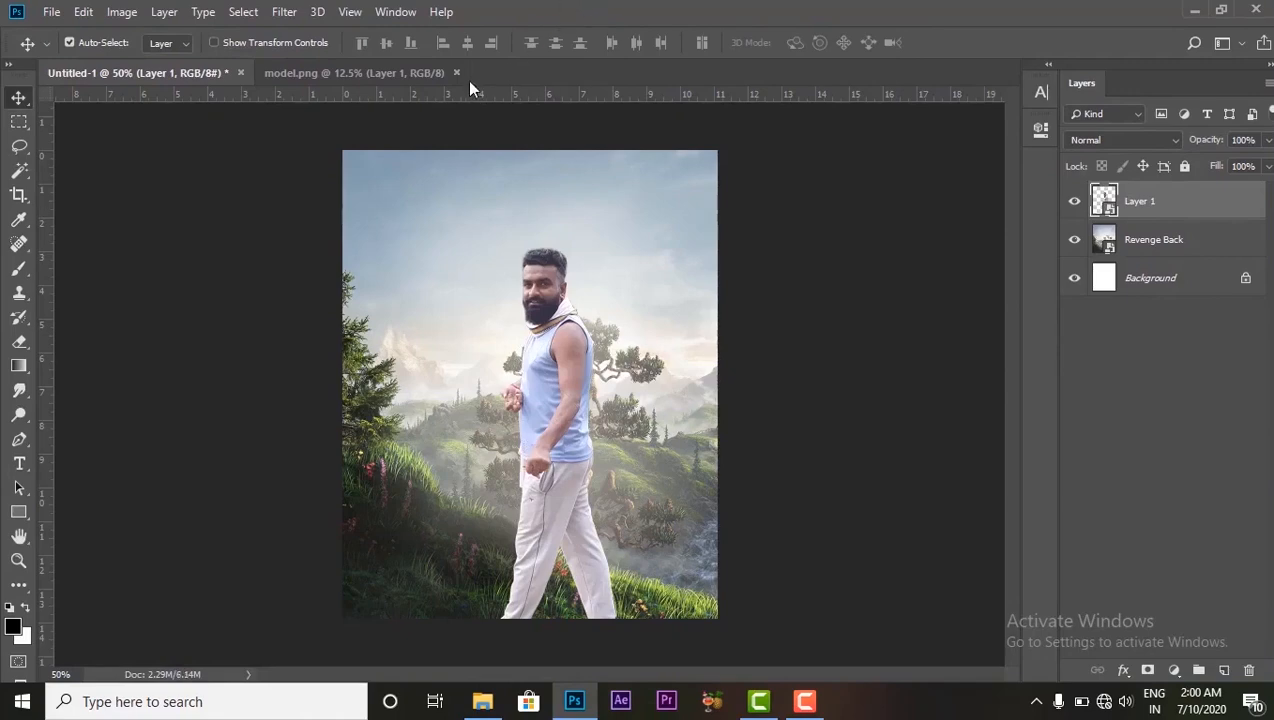
Open Bow.png as a separate document and copy the bow into the poster above the man's layer.
left_click(482, 701)
left_click_drag(592, 229, 512, 88)
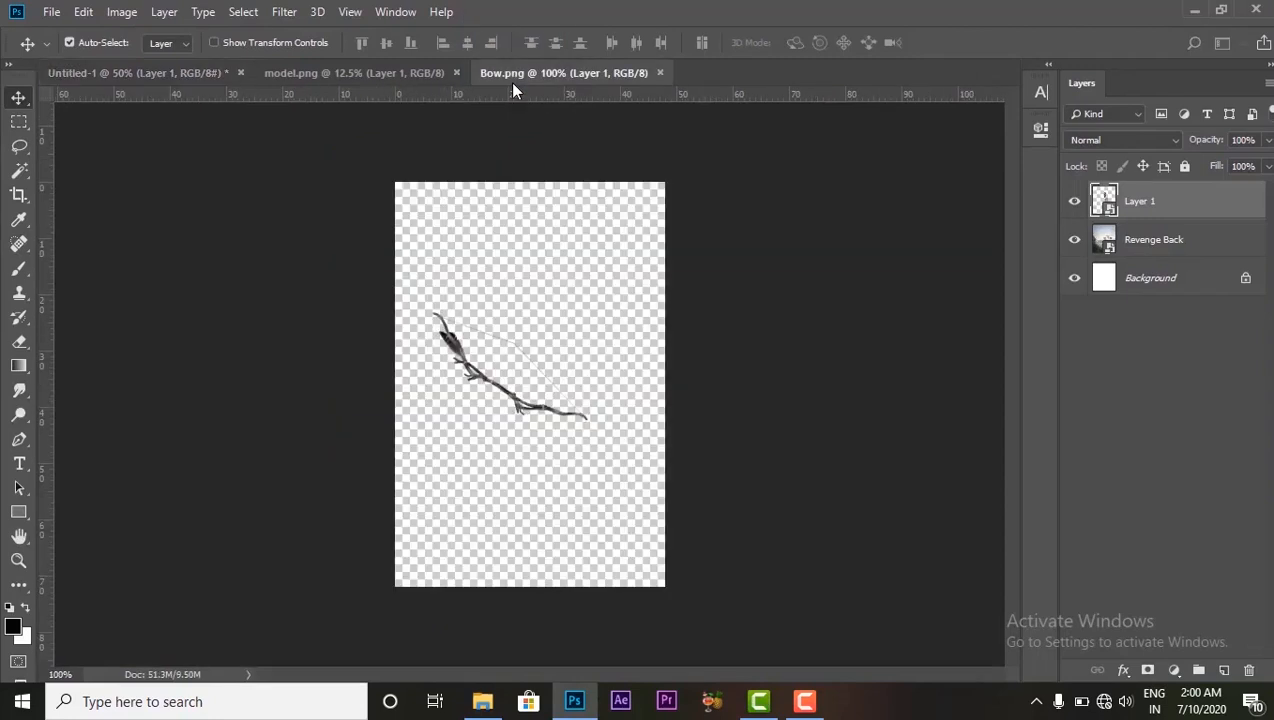
left_click_drag(504, 389, 400, 262)
left_click_drag(462, 350, 474, 489)
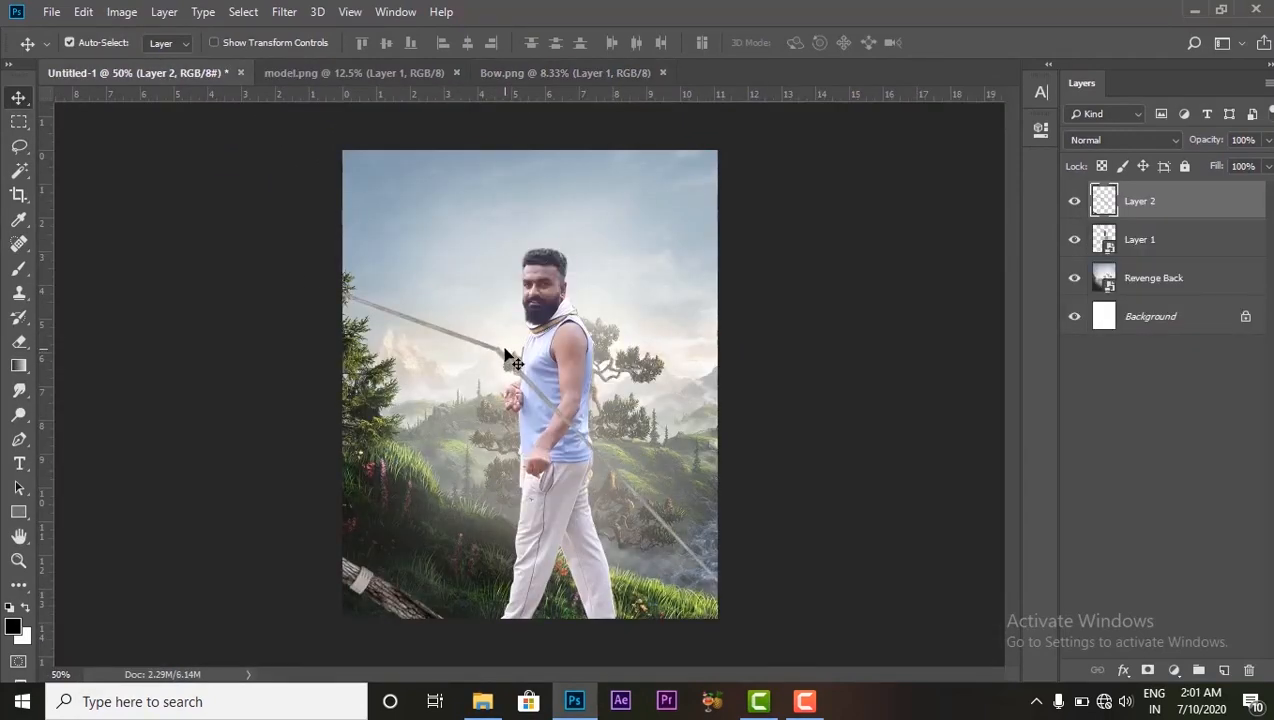
left_click_drag(512, 368, 617, 338)
Scale the bow down to about 22.4% so it fits within the poster.
key("ctrl+minus")
key("ctrl+minus")
key("ctrl+t")
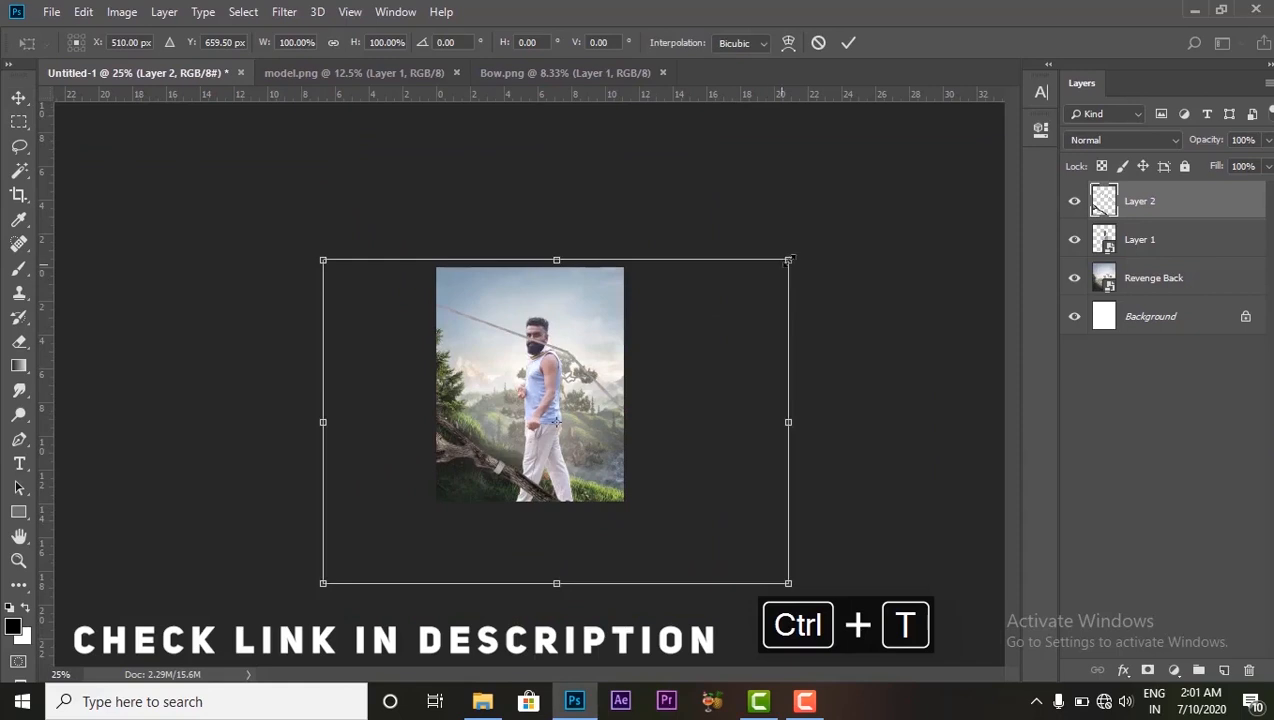
left_click_drag(789, 260, 582, 349)
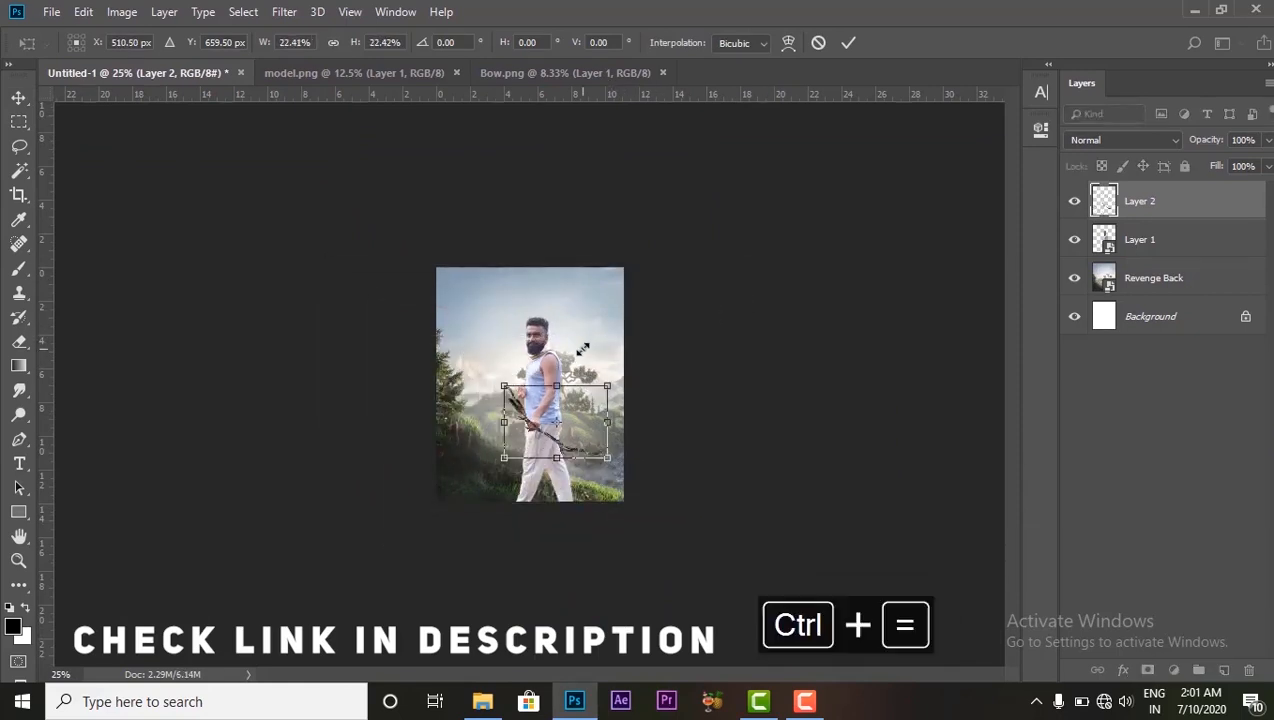
Move the bow to the man's lowered fist and rotate it about -20.3°.
key("ctrl+equal")
key("ctrl+equal")
key("ctrl+equal")
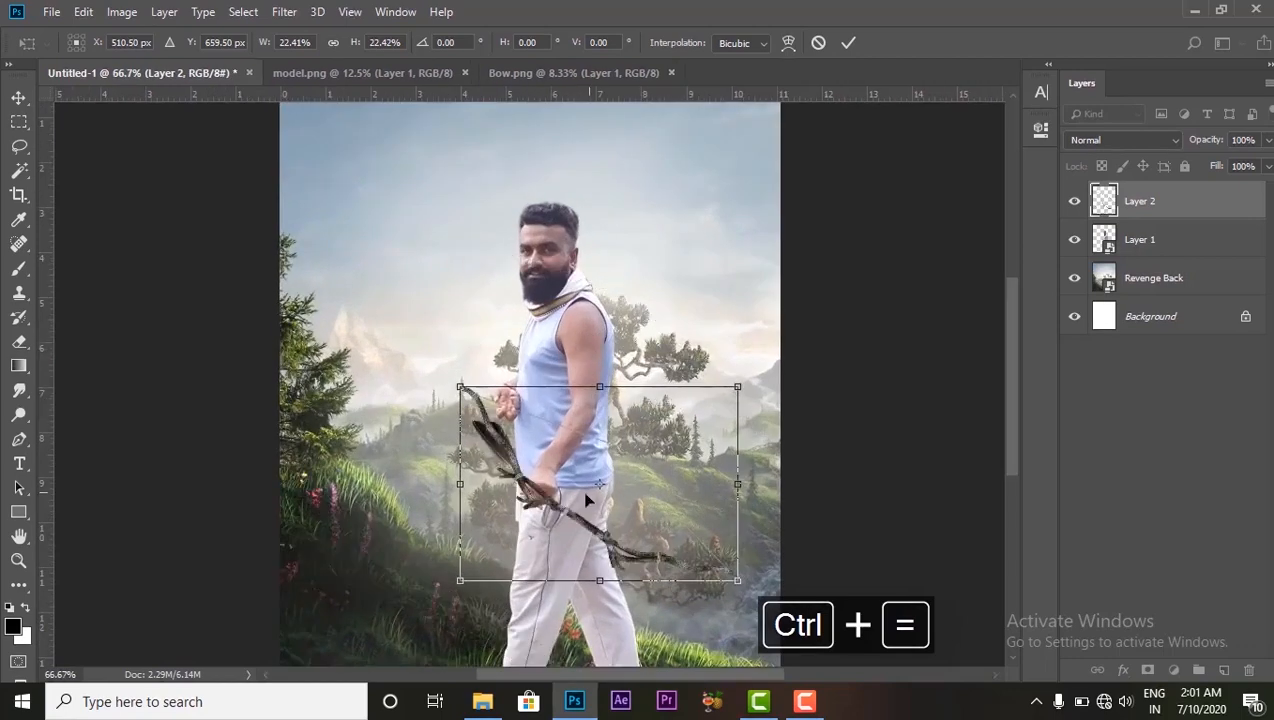
left_click_drag(516, 495, 500, 360)
left_click_drag(357, 585, 455, 612)
left_click_drag(517, 487, 500, 485)
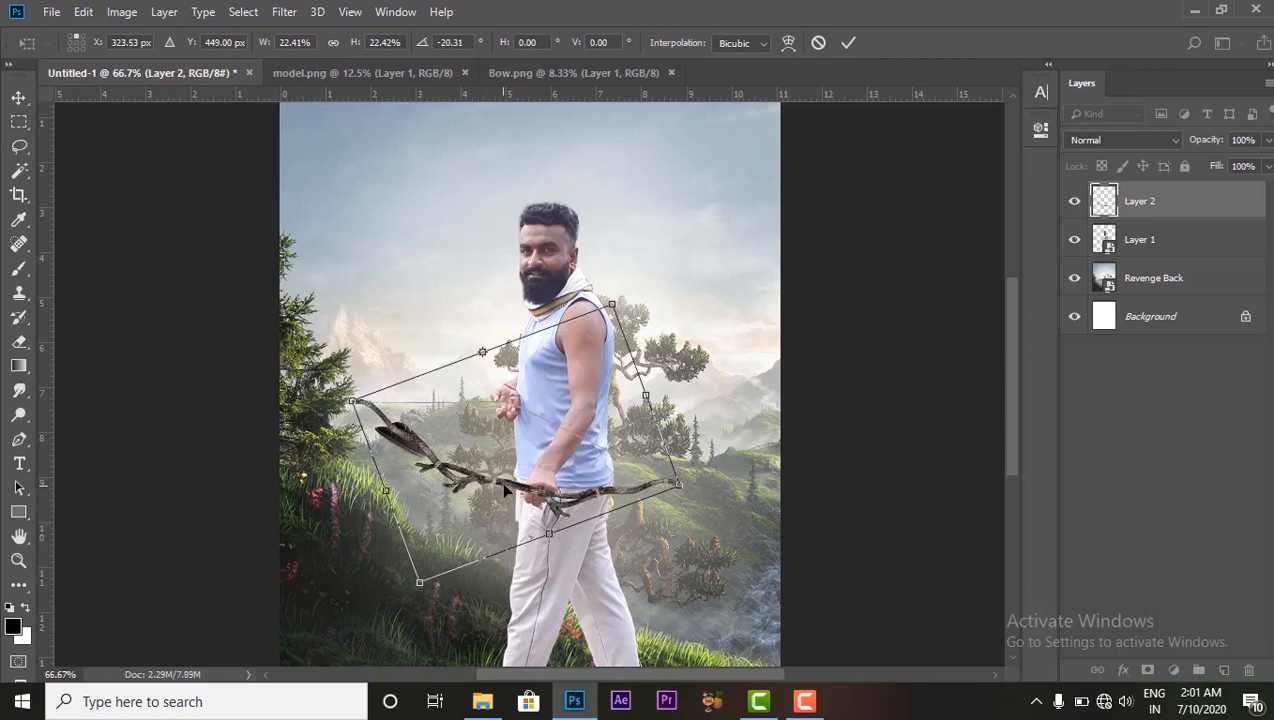
Nudge the bow into line with the man's fist and apply its slightly adjusted transform.
left_click_drag(501, 482, 511, 496)
key("Left")
key("Left")
key("Left")
key("Up")
key("Up")
key("Up")
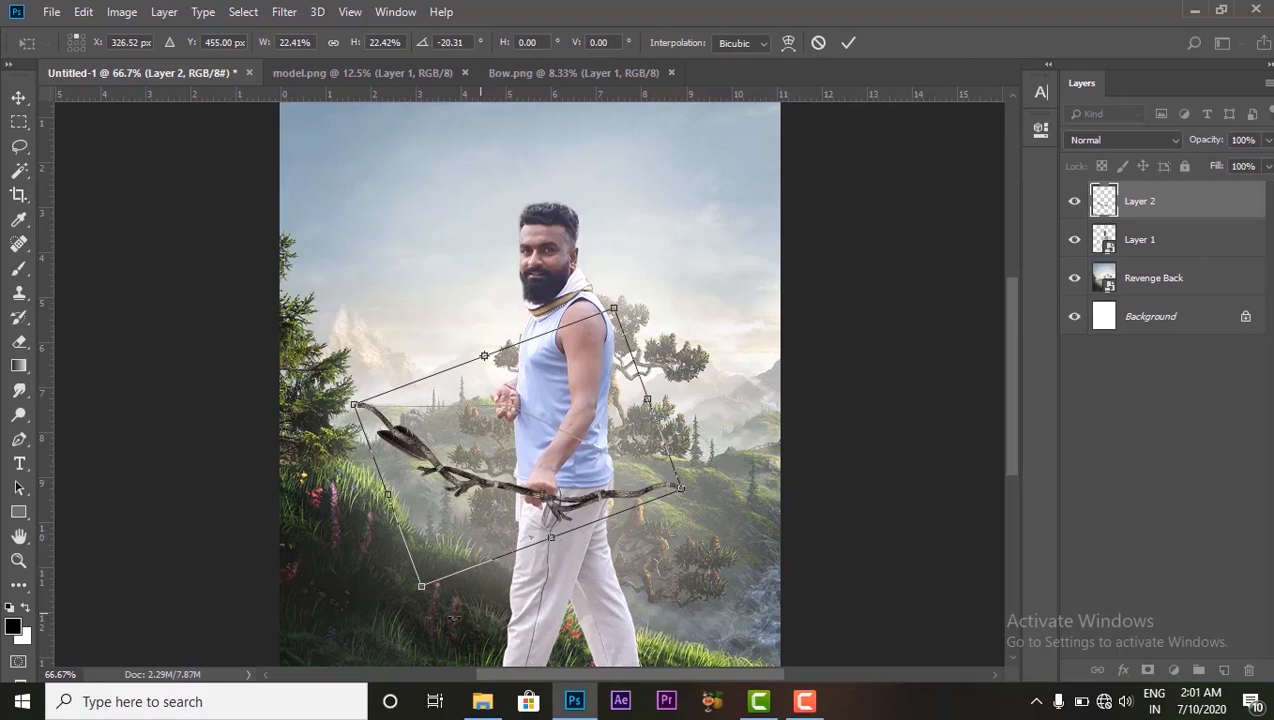
mouse_move(421, 589)
left_mouse_down()
mouse_move(413, 598)
mouse_move(428, 604)
mouse_move(430, 505)
mouse_move(433, 597)
left_mouse_up()
key("Return")
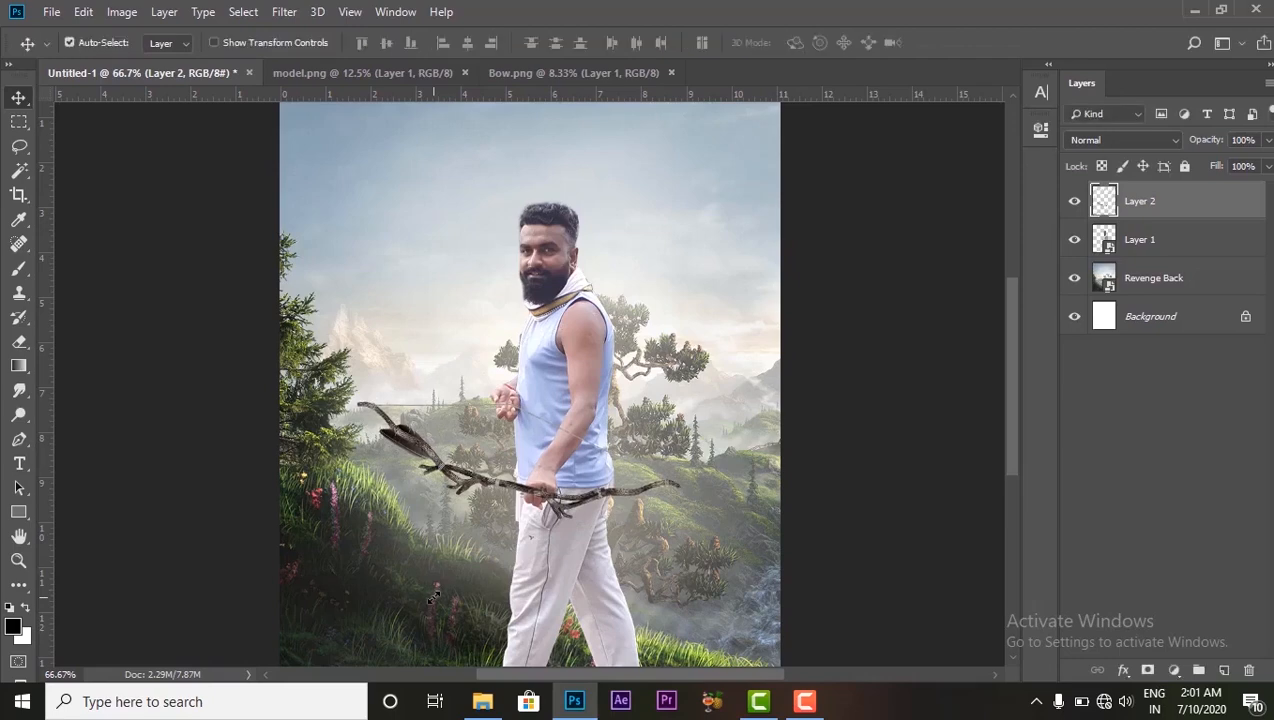
Erase the part of the bow covering the man's fist with a hard round Eraser at sizes 35 and 15, so the fingers wrap around it.
key("ctrl+equal")
key("ctrl+equal")
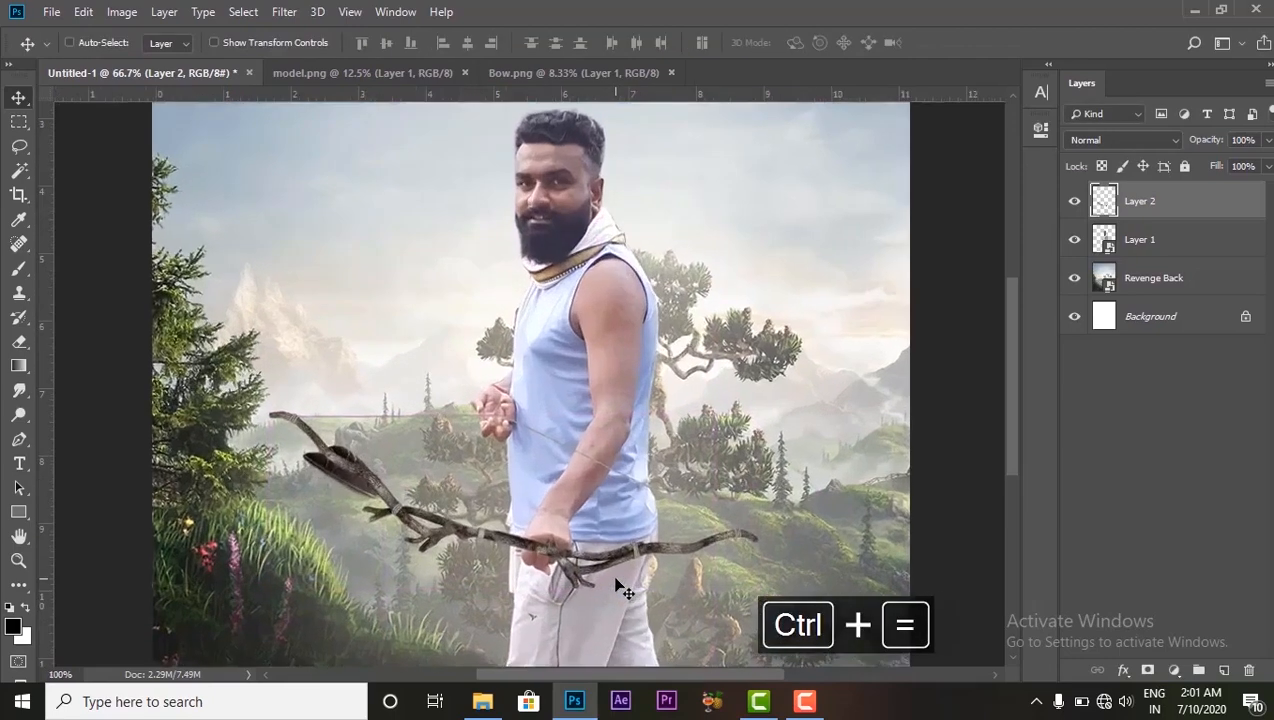
left_click_drag(1010, 378, 1003, 410)
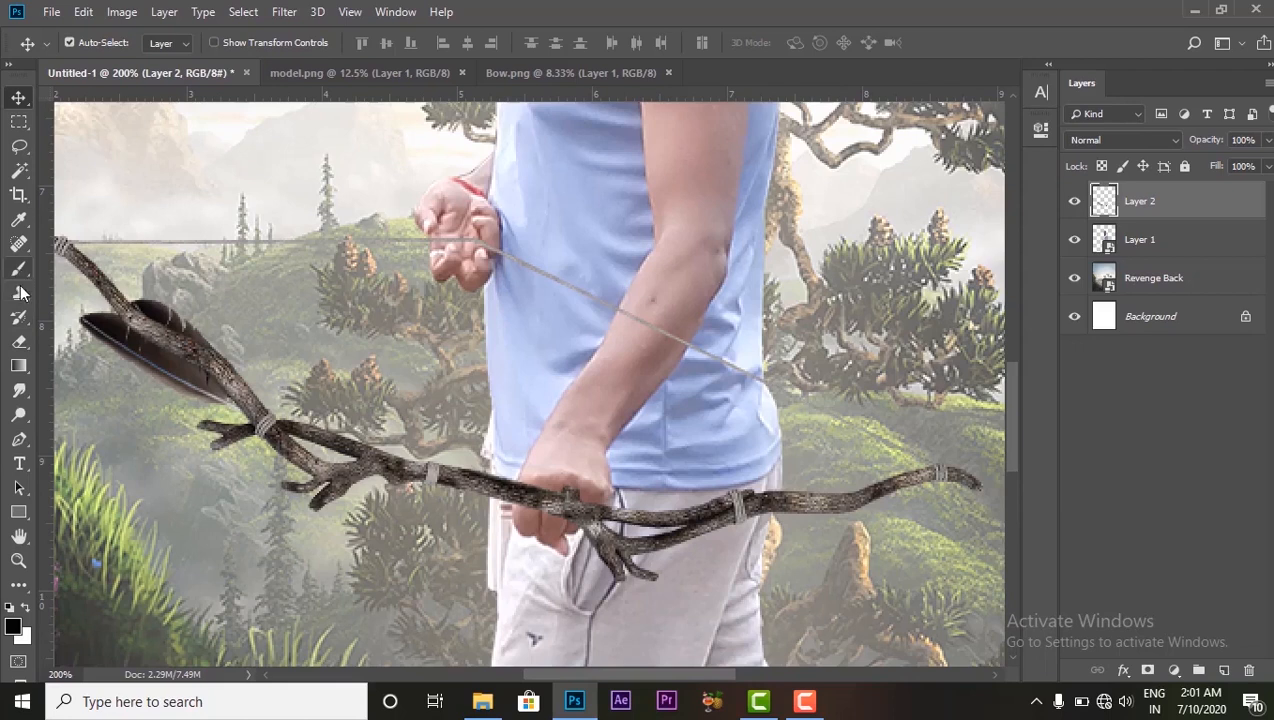
left_click(19, 341)
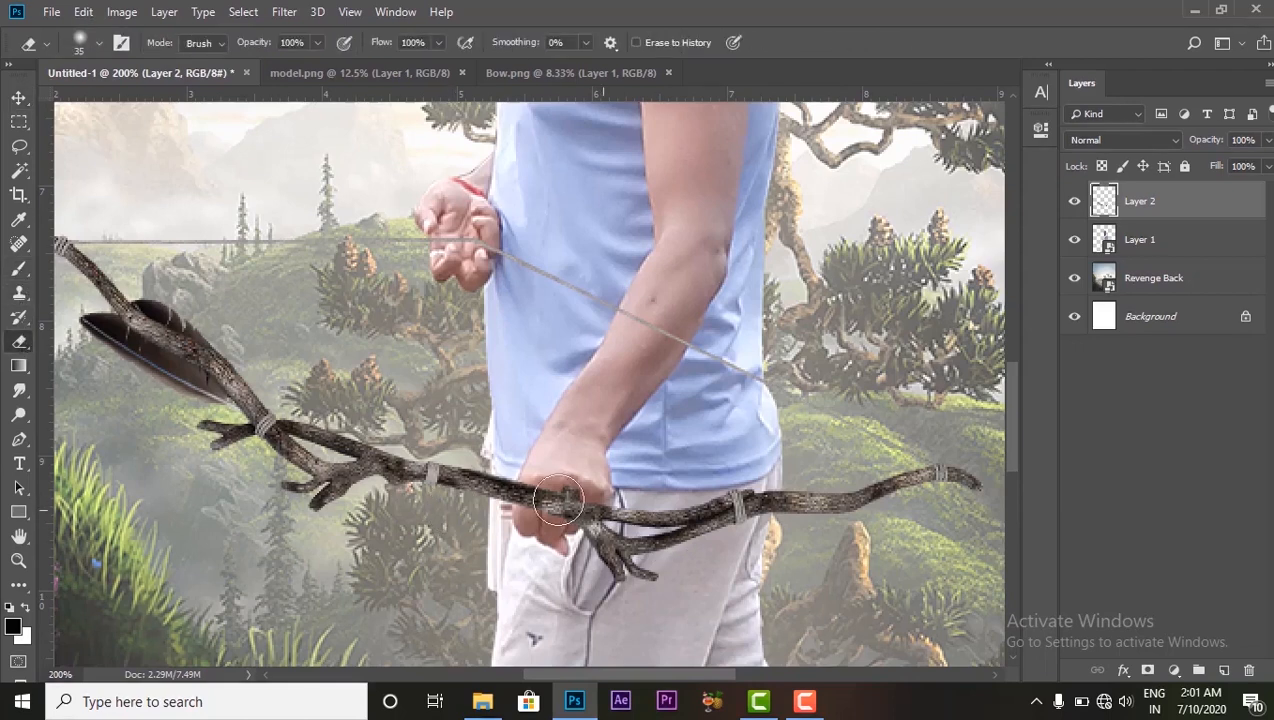
right_click(567, 520)
left_click(616, 507)
left_click(548, 503)
mouse_move(548, 503)
left_mouse_down()
mouse_move(544, 537)
mouse_move(562, 533)
mouse_move(575, 495)
left_mouse_up()
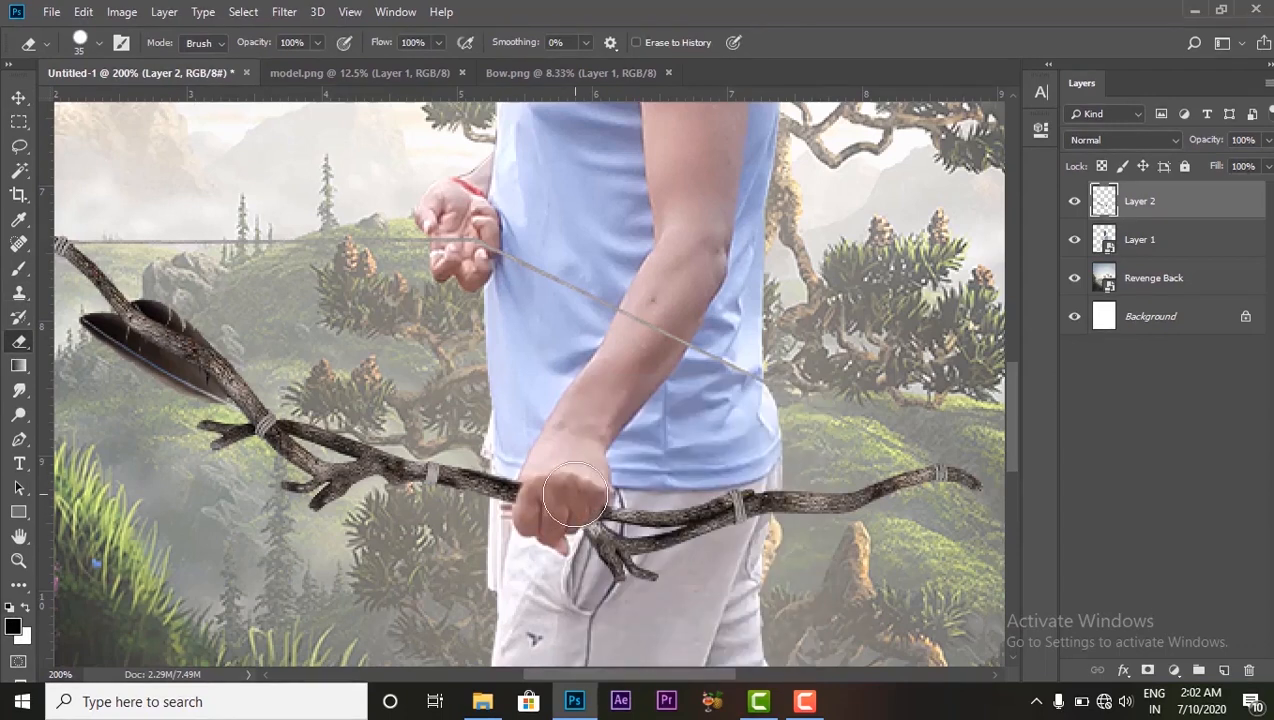
key("bracketleft")
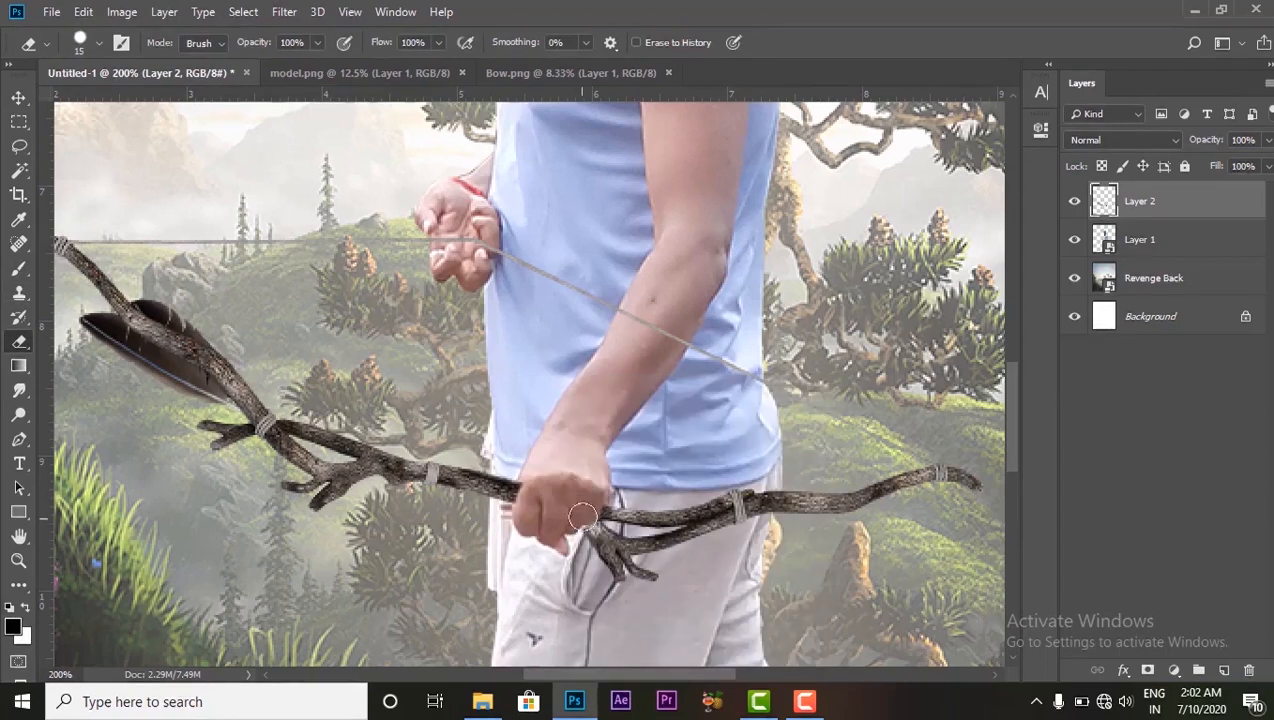
left_click_drag(592, 508, 593, 517)
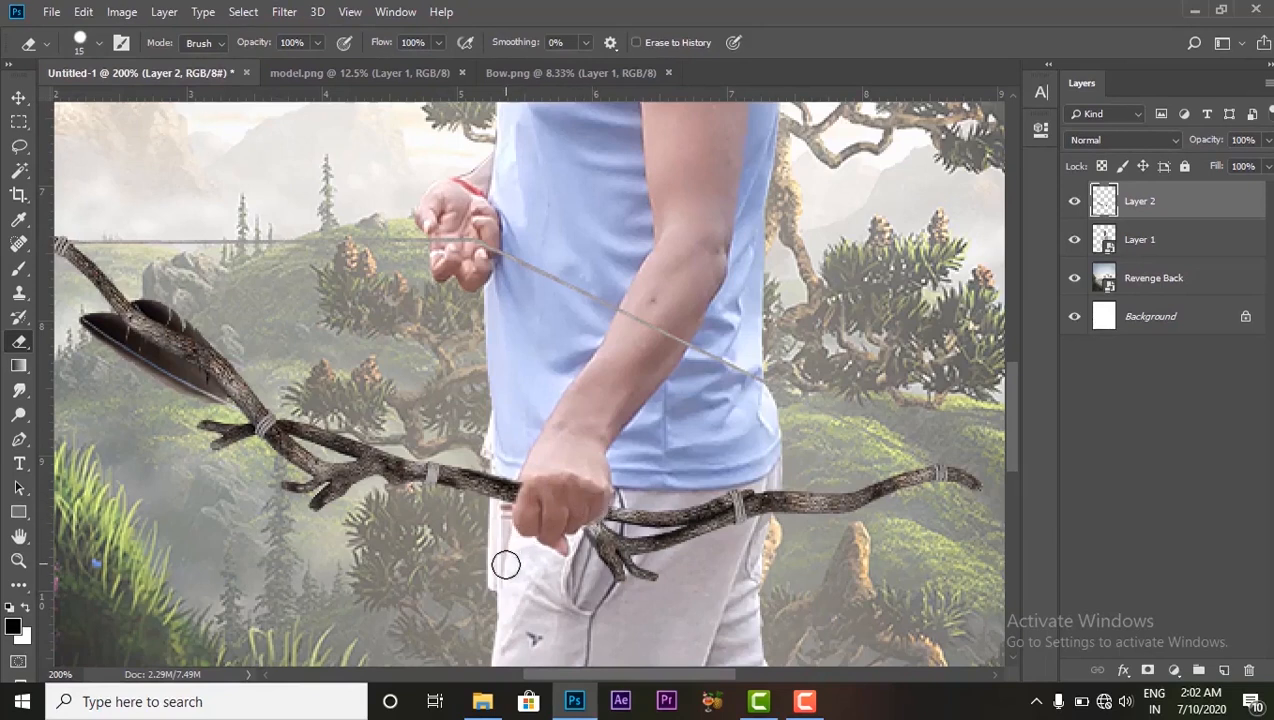
Erase the bowstring where it crosses the man's forearm, so the string passes behind the arm.
key("ctrl+z")
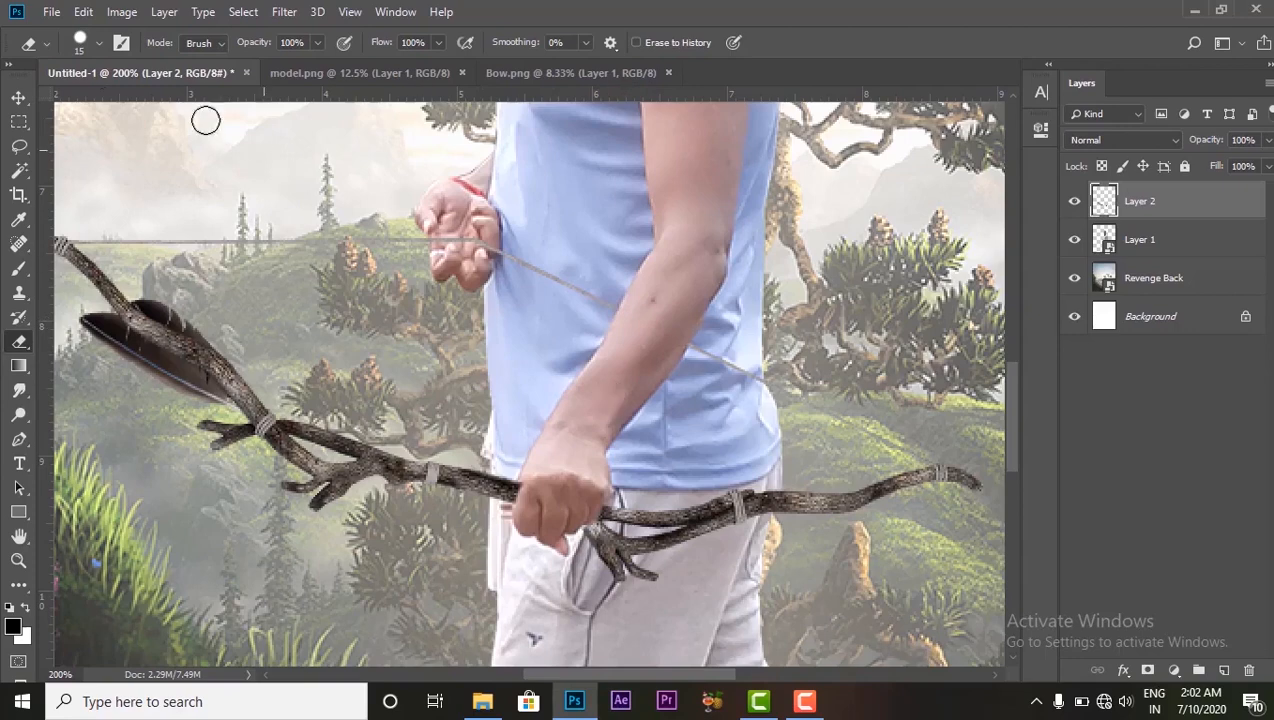
left_click(19, 99)
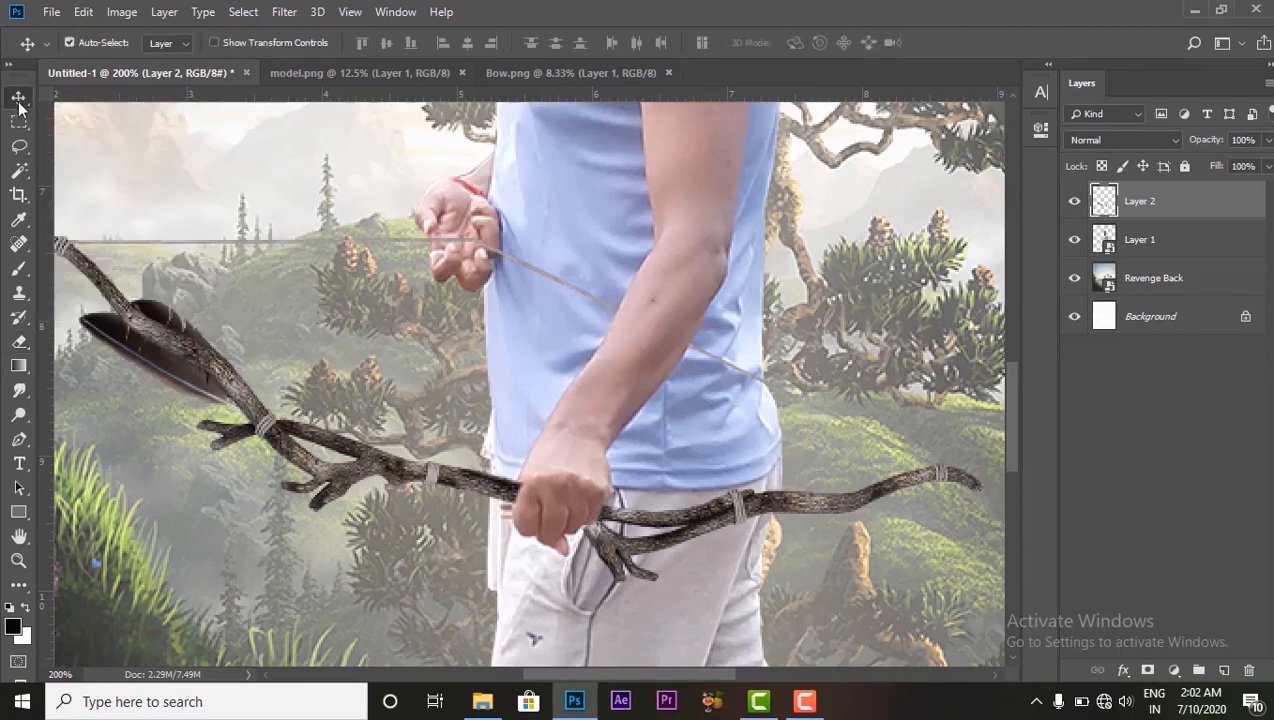
key("ctrl+minus")
key("ctrl+minus")
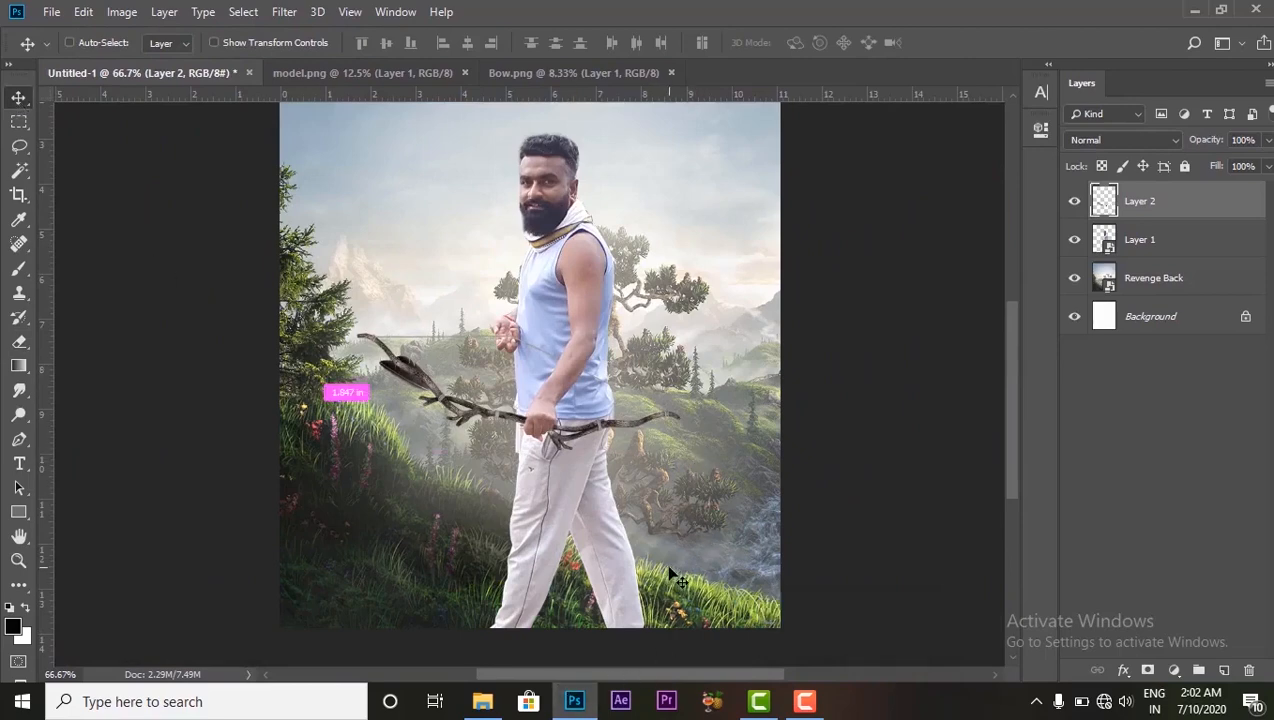
Rasterize the man's smart object layer, Layer 1, so it can be painted on with the Brush tool.
key("ctrl+equal")
key("ctrl+equal")
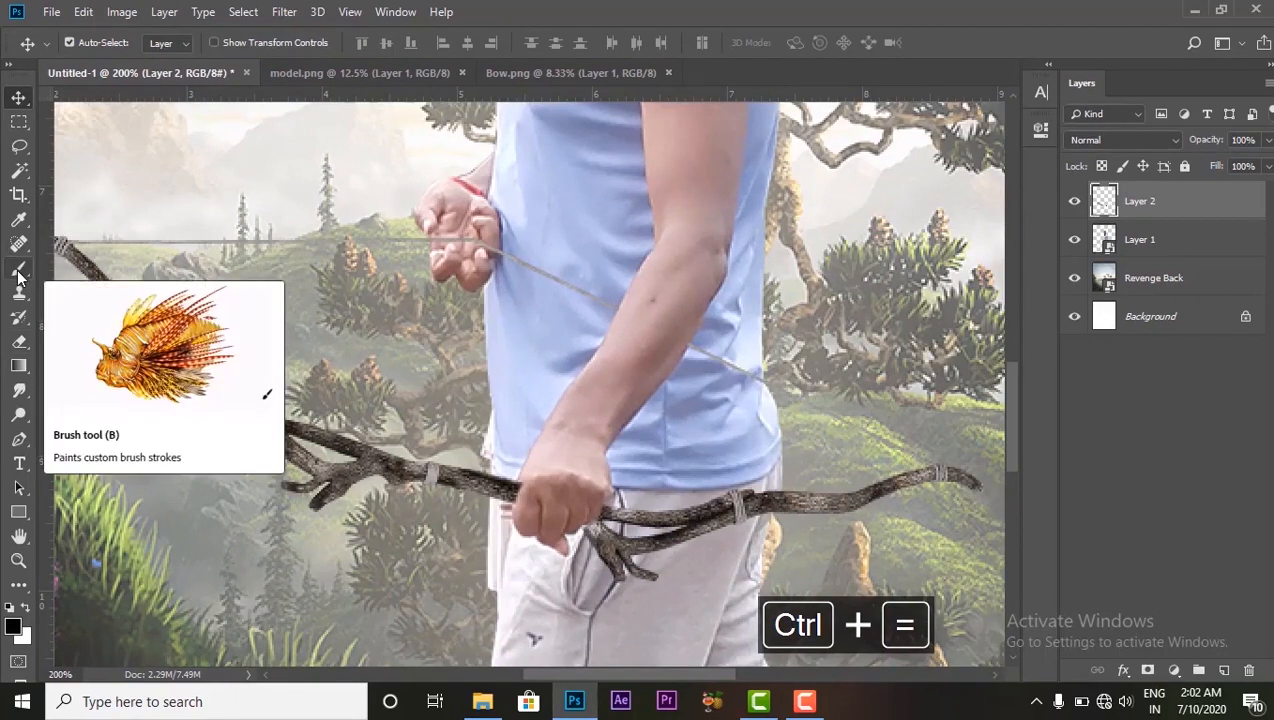
left_click(1135, 248)
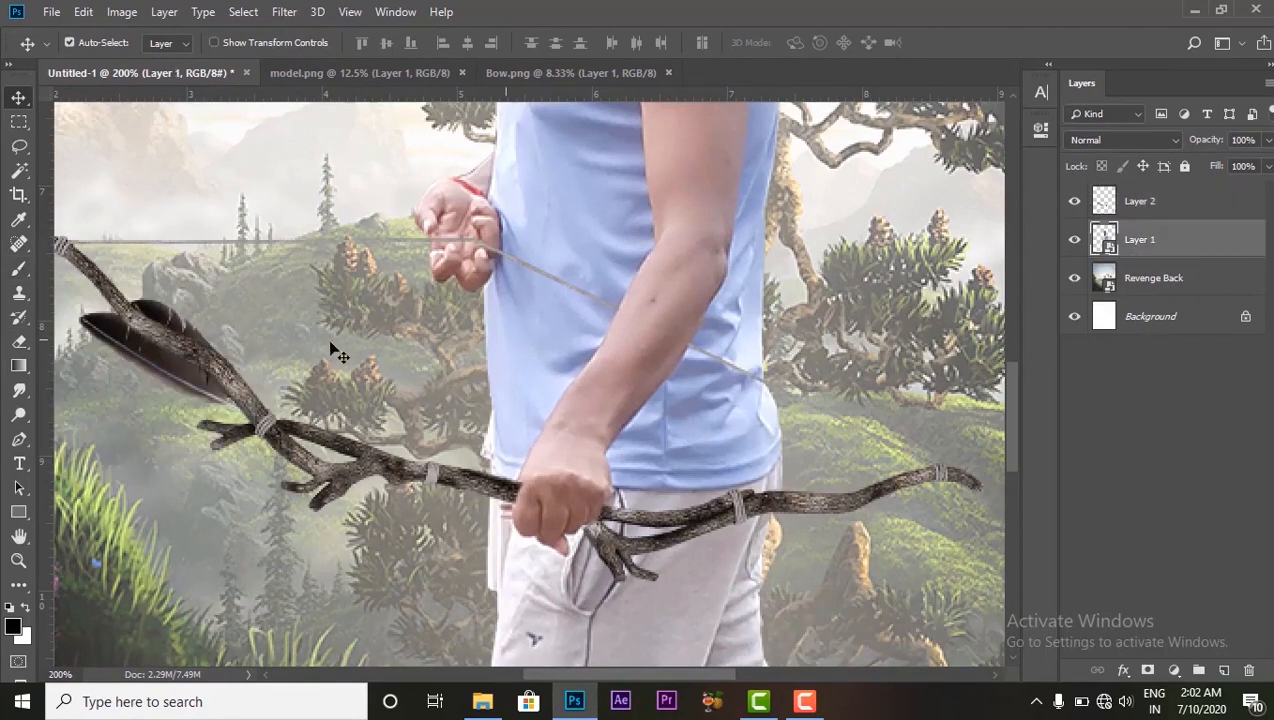
left_click(22, 275)
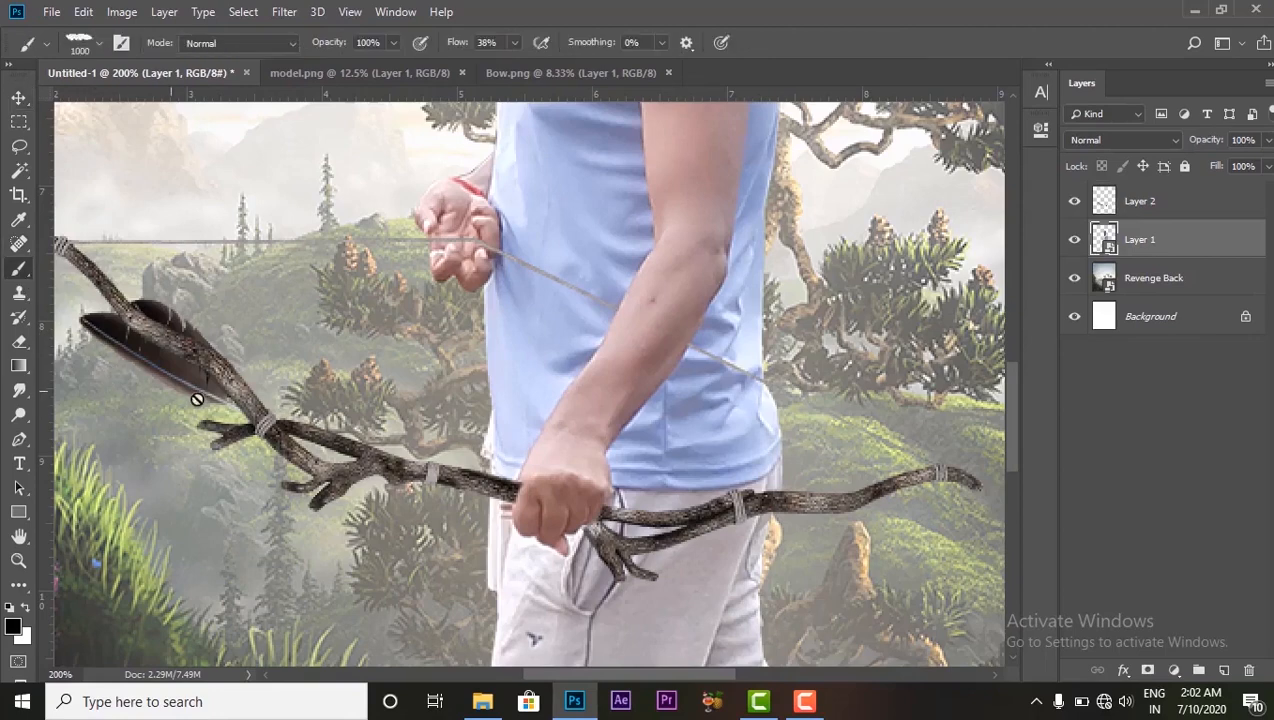
right_click(1132, 248)
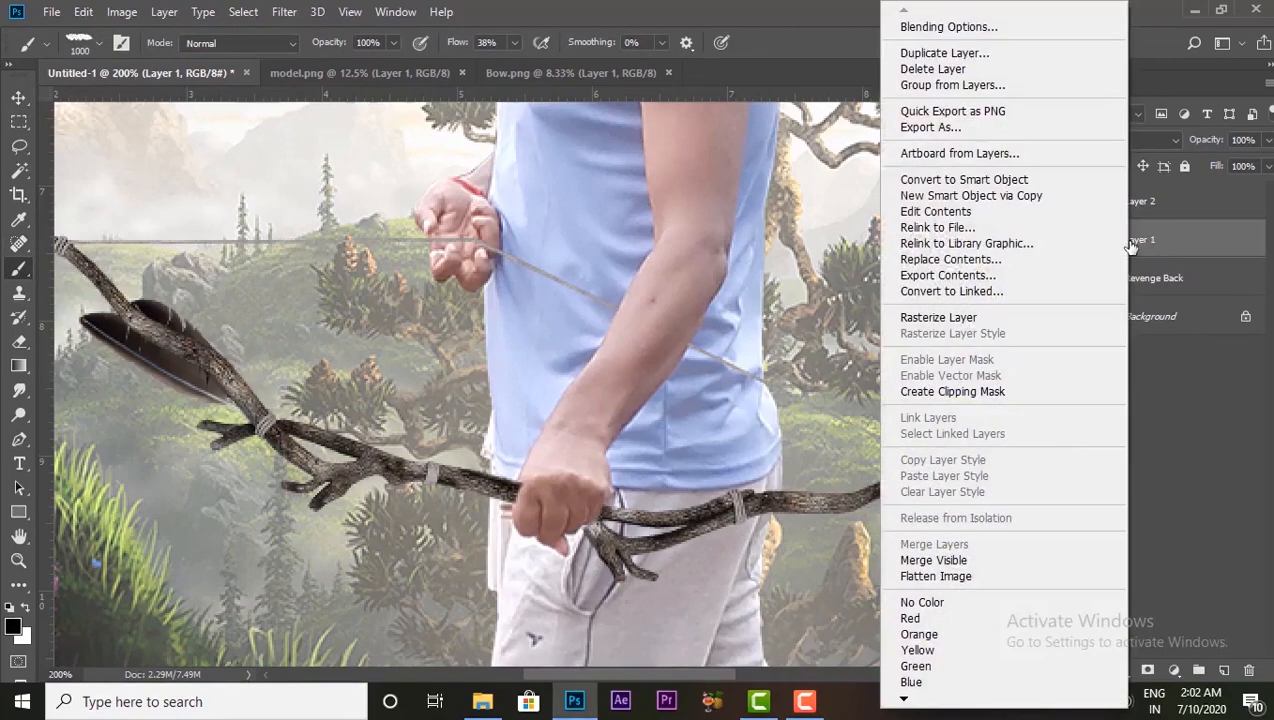
left_click(972, 316)
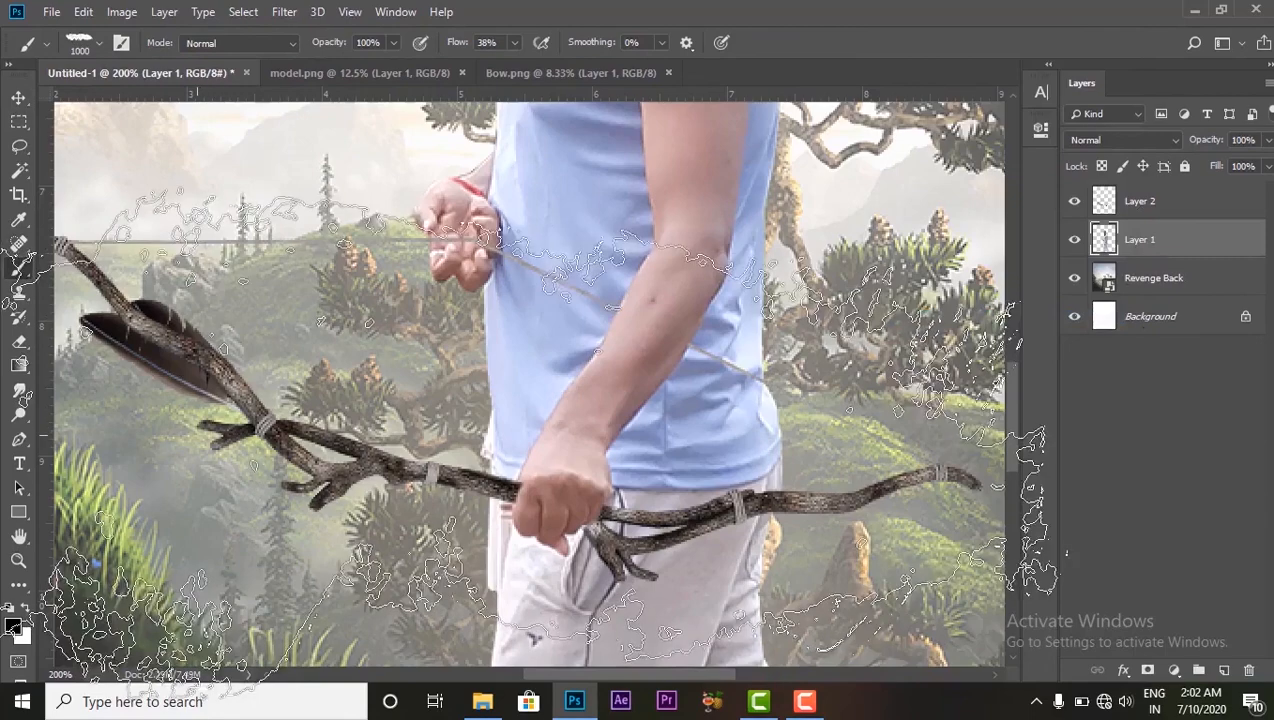
Set up a soft round brush for the man's layer, undo the trial dab, and reduce the brush size to 30.
right_click(302, 377)
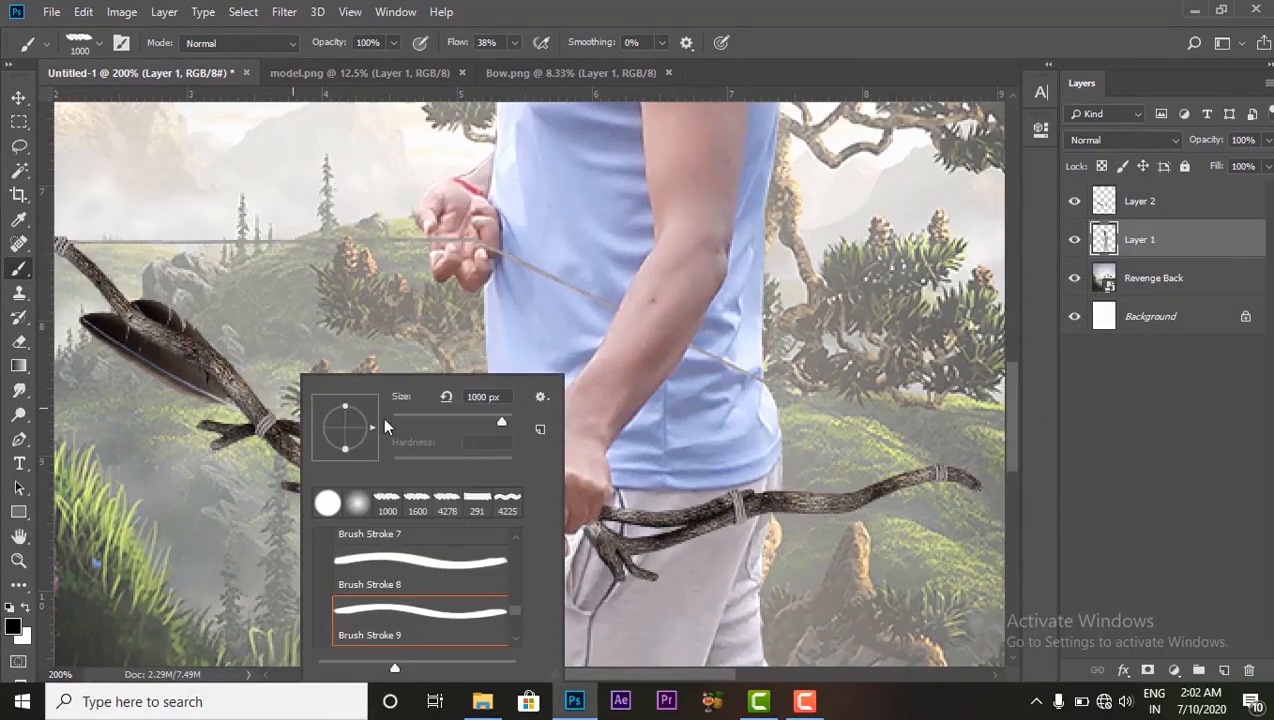
left_click(365, 504)
left_click(413, 299)
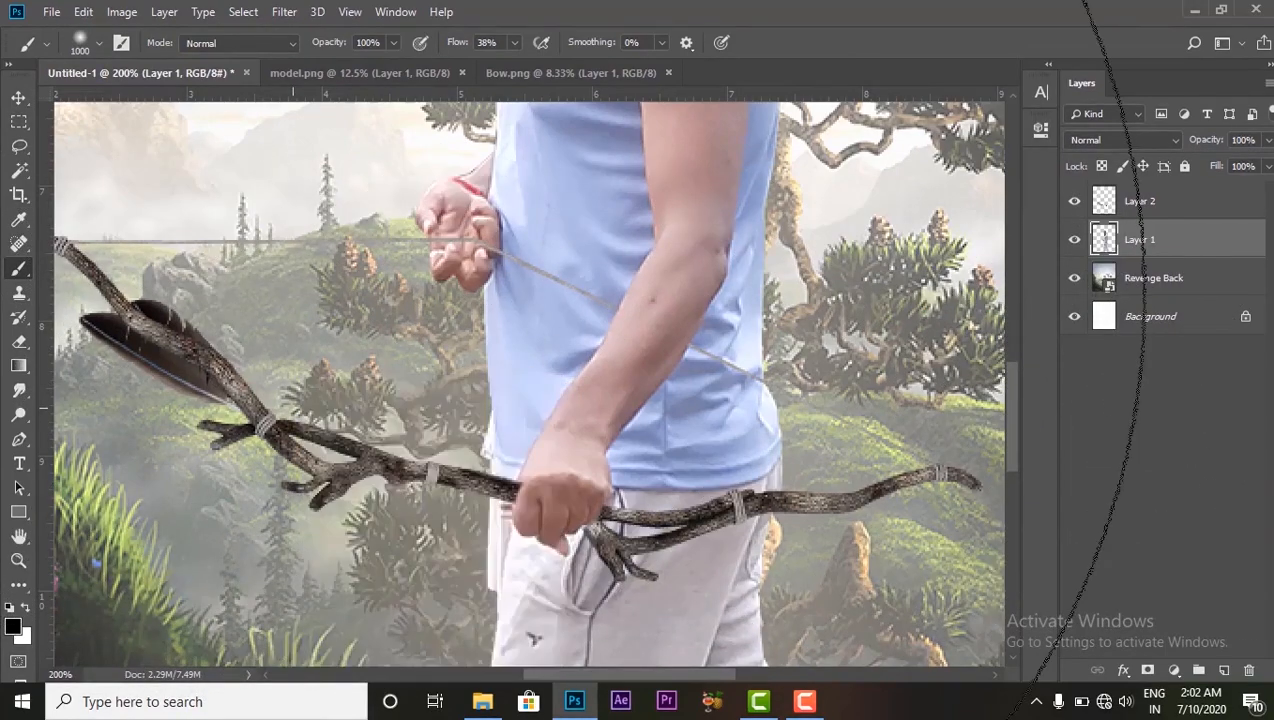
left_click(434, 381)
key("ctrl+z")
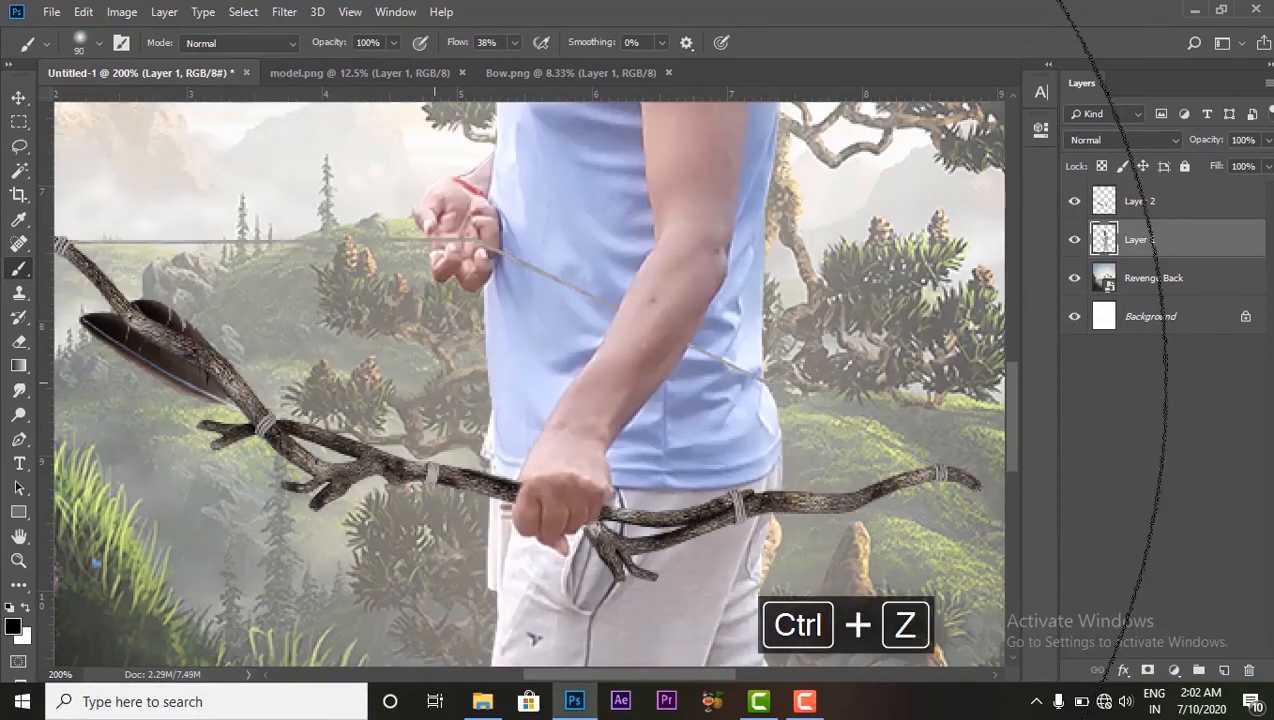
key("bracketleft")
key("bracketleft")
key("bracketleft")
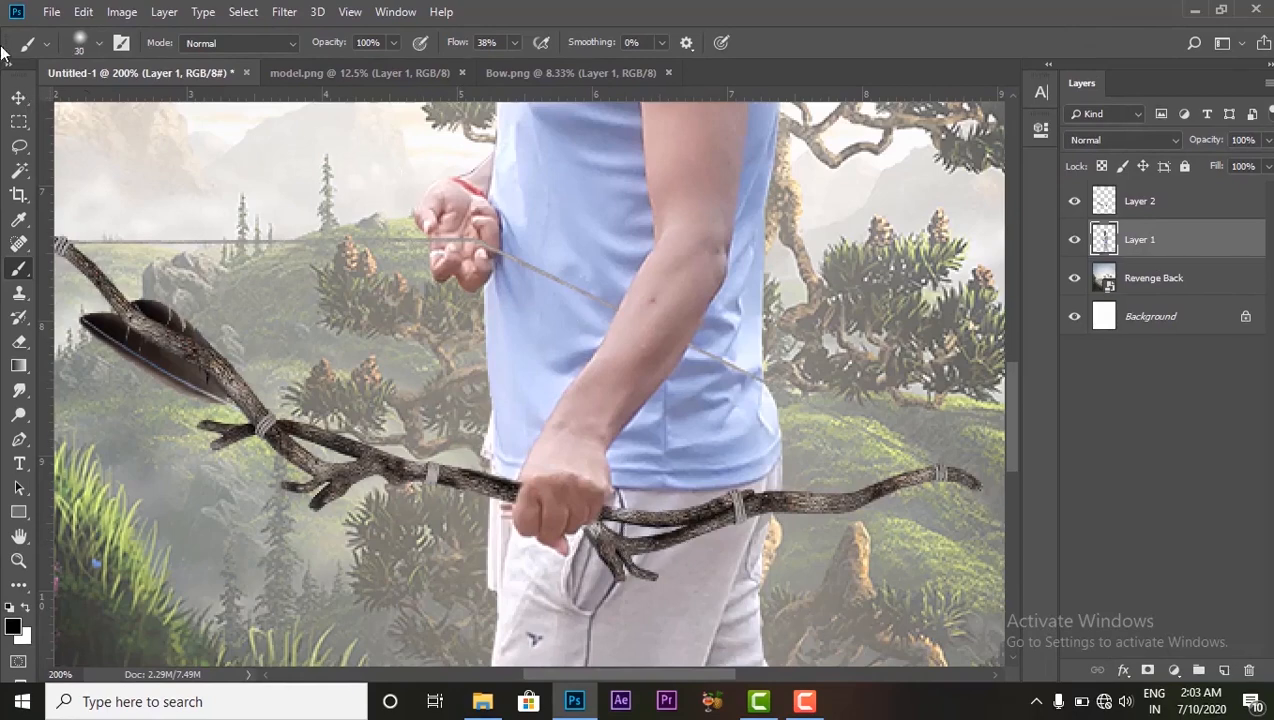
Close the Bow.png and model.png documents, keeping only the poster open.
left_click(19, 99)
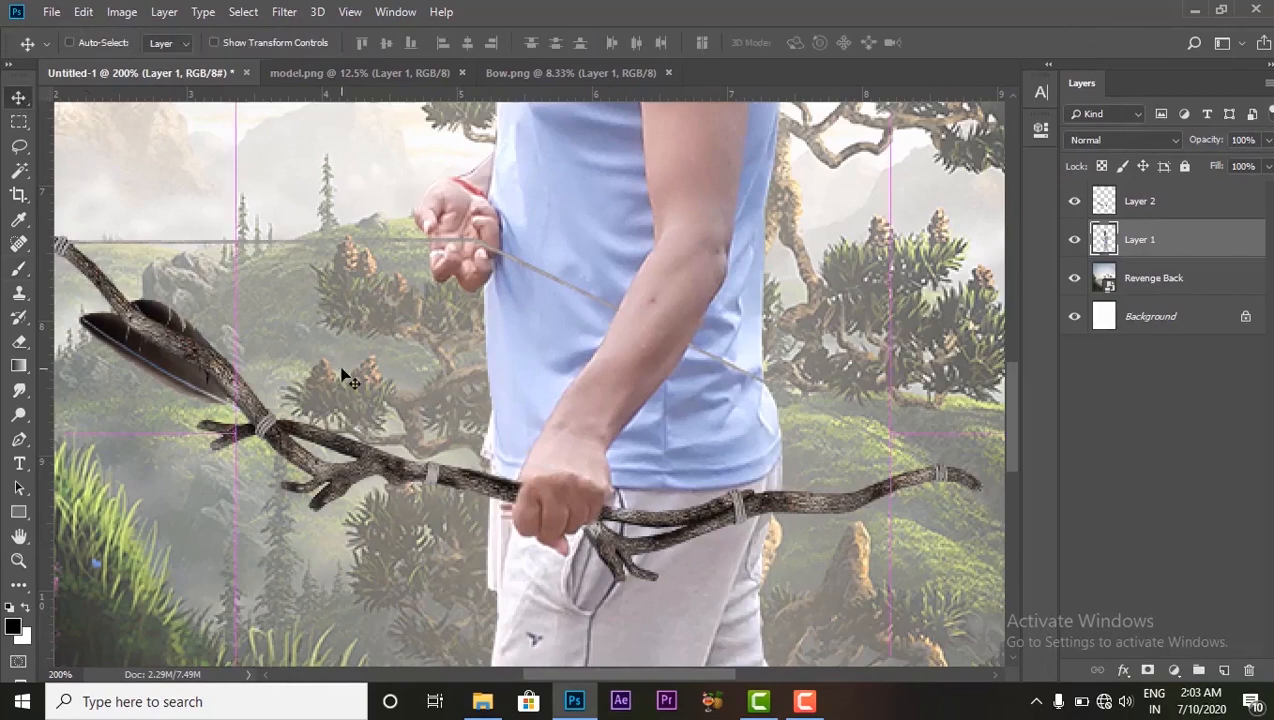
key("ctrl+minus")
key("ctrl+minus")
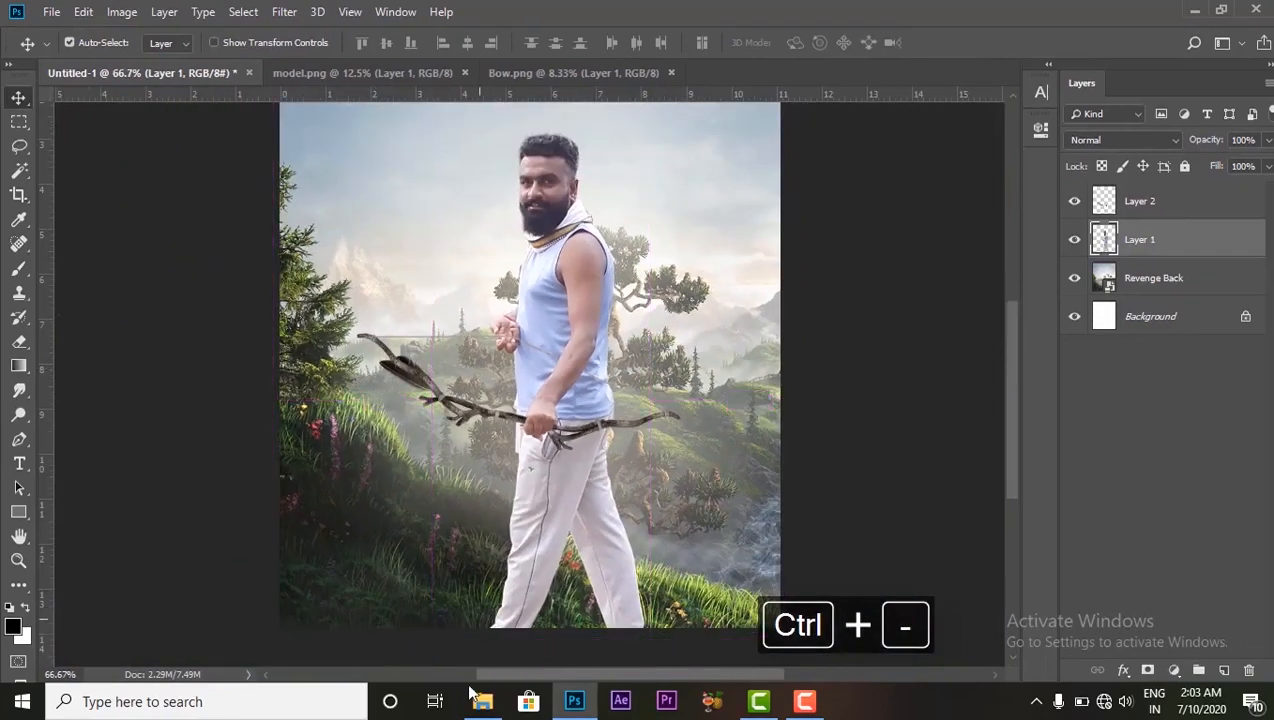
left_click(671, 73)
left_click(465, 73)
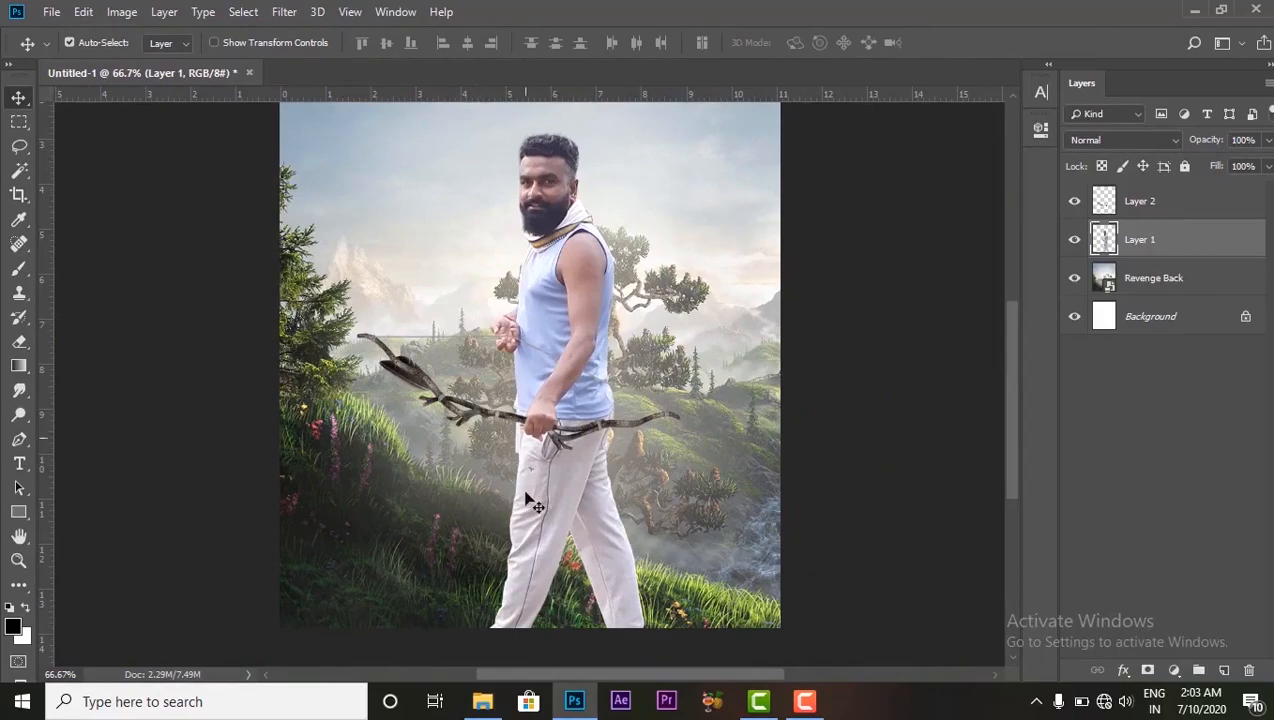
Open the Bow Arrows image from the reveng-poster folder and bring its quiver into the poster as a new layer.
left_click(482, 701)
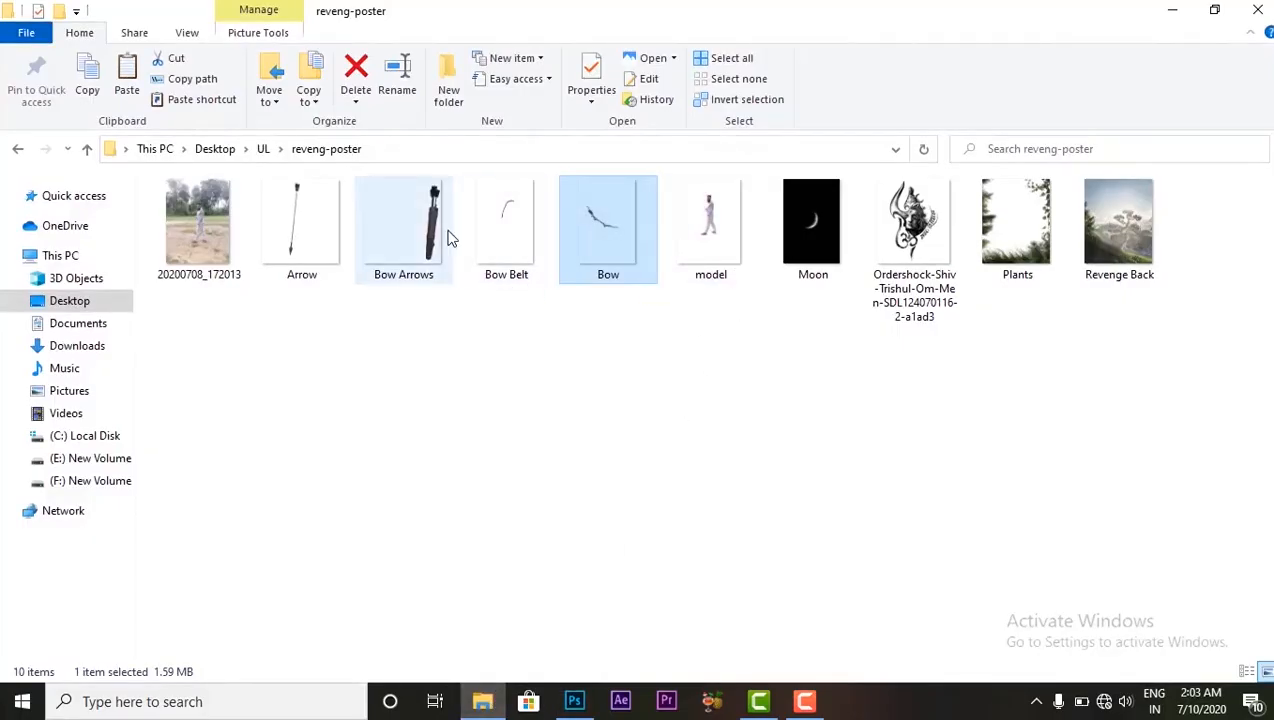
left_click_drag(437, 230, 452, 77)
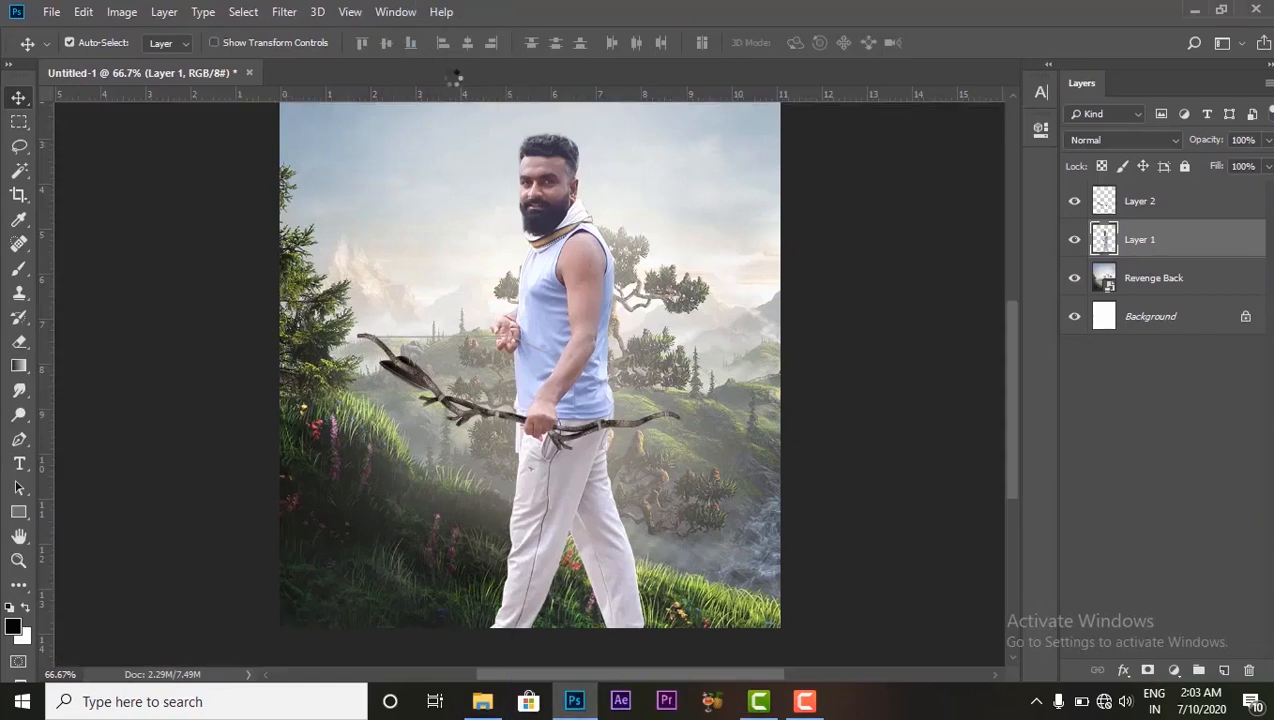
left_click_drag(657, 369, 556, 594)
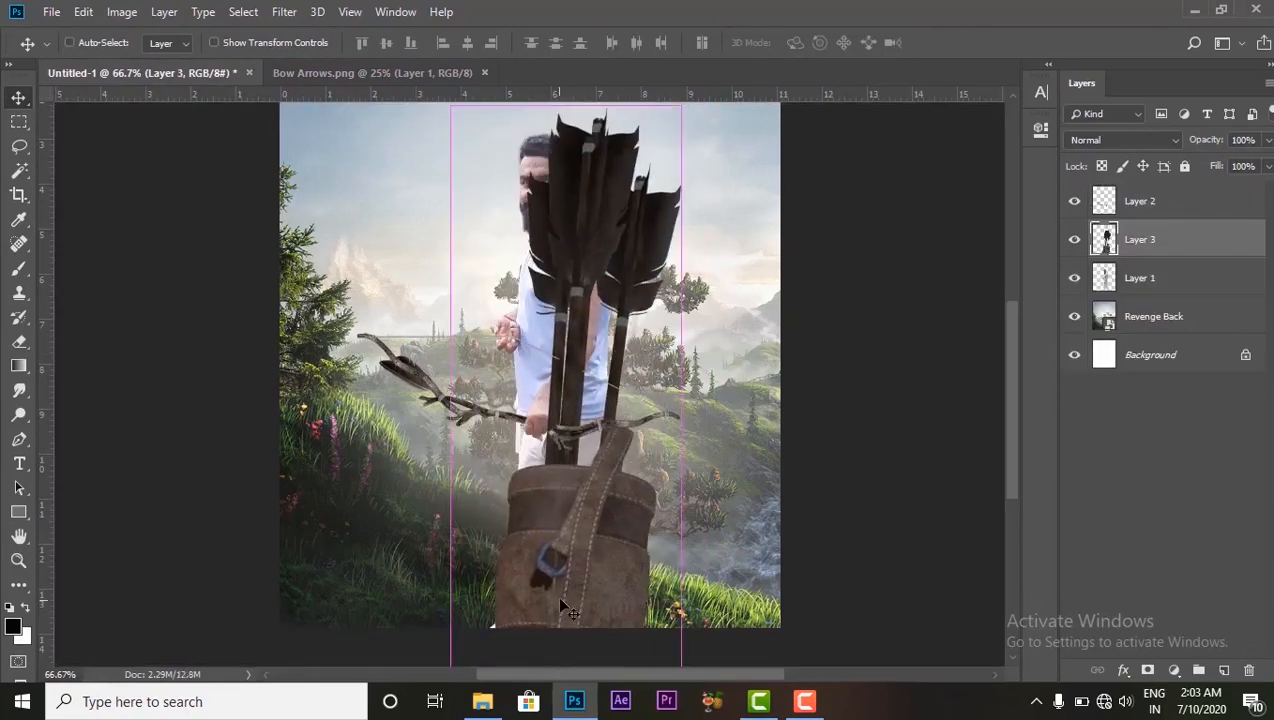
Scale the quiver down to about 29.6%, place it over the man's back, and apply the transform.
key("ctrl+t")
left_click_drag(667, 131, 613, 532)
left_click_drag(580, 588, 626, 256)
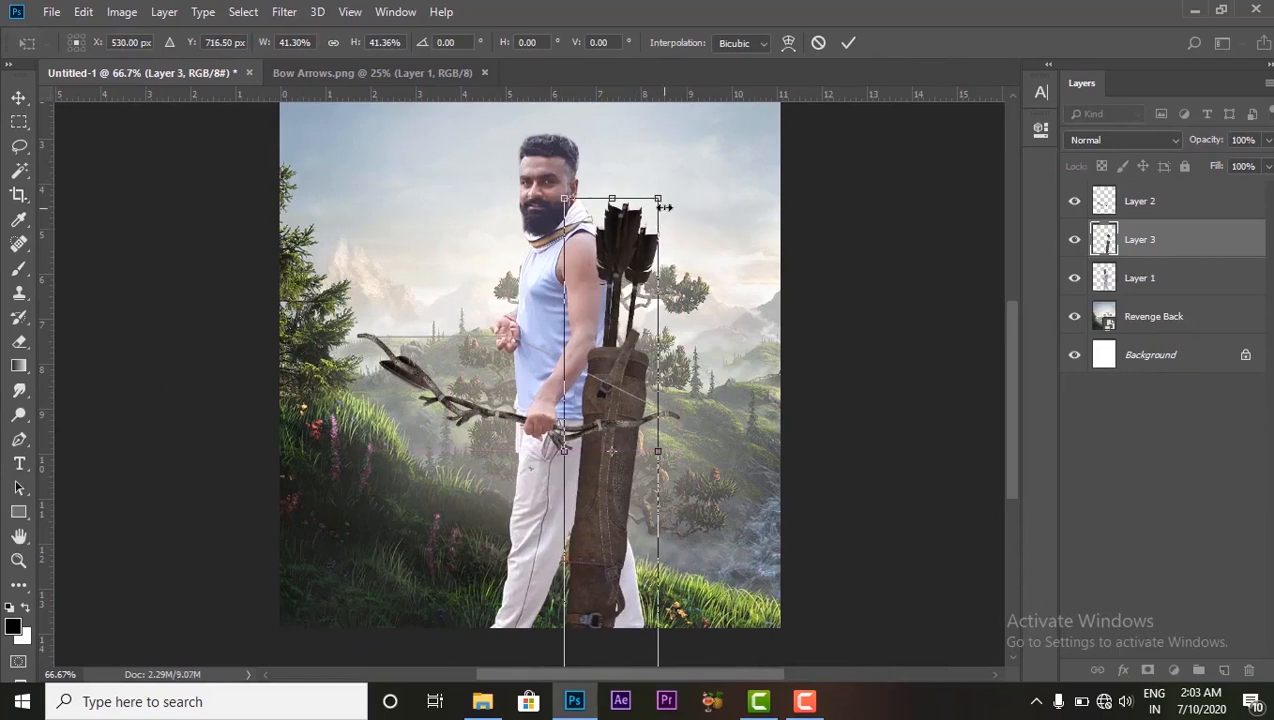
left_click_drag(663, 192, 599, 326)
left_click_drag(599, 482, 600, 250)
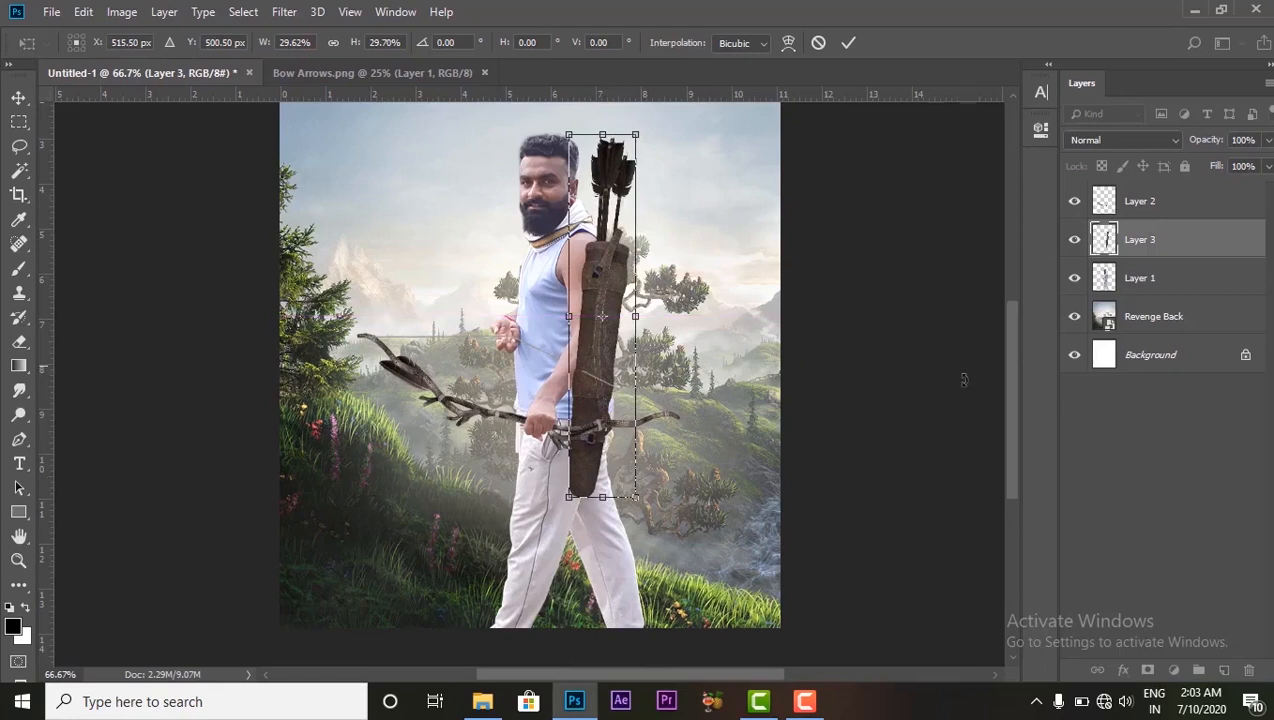
key("Return")
Scale the quiver down further to about 77%, set it against the edge of the man's back, and apply the transform.
left_click_drag(1014, 394, 1014, 370)
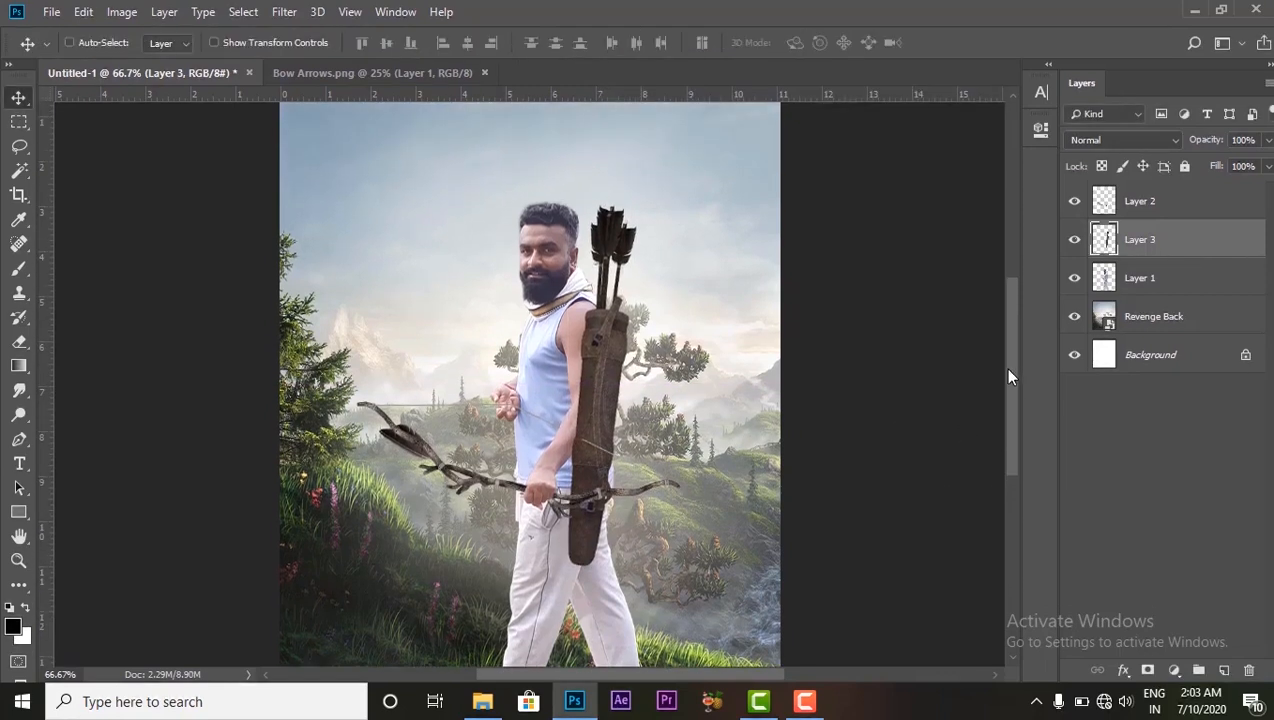
key("ctrl+minus")
left_click_drag(595, 398, 607, 362)
key("ctrl+t")
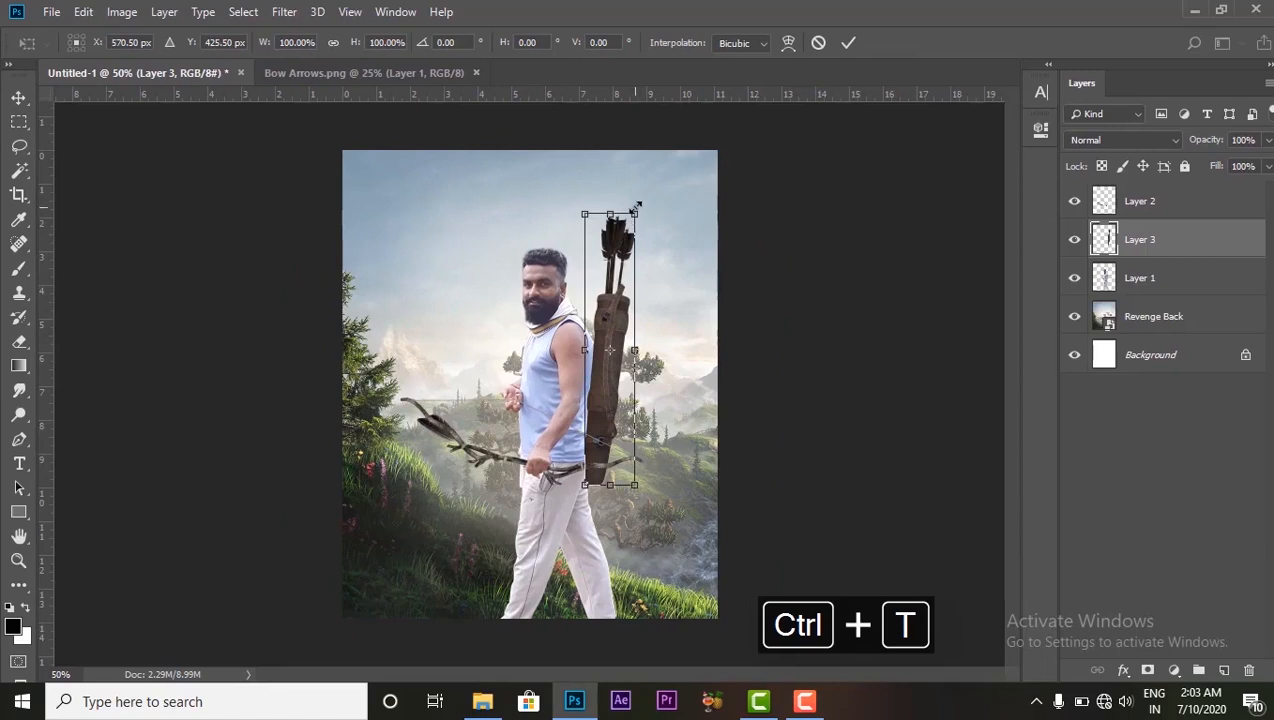
left_click_drag(633, 210, 631, 245)
left_click_drag(611, 370, 601, 372)
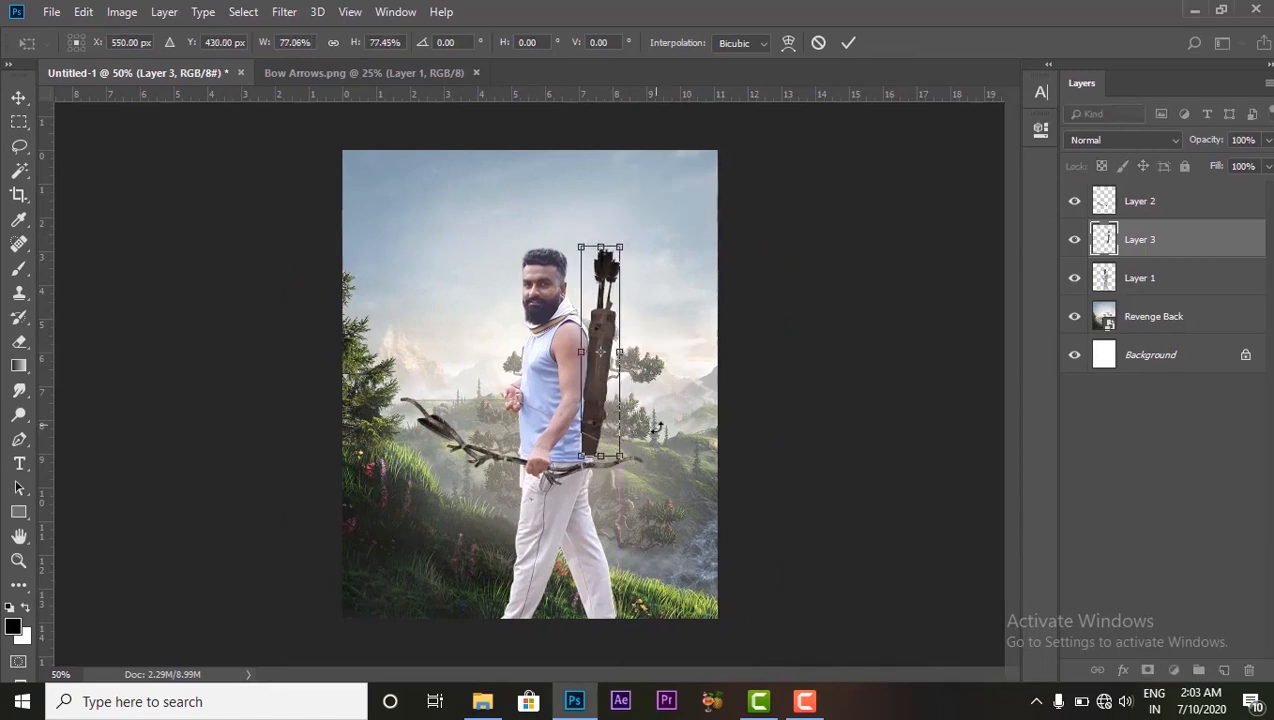
key("Return")
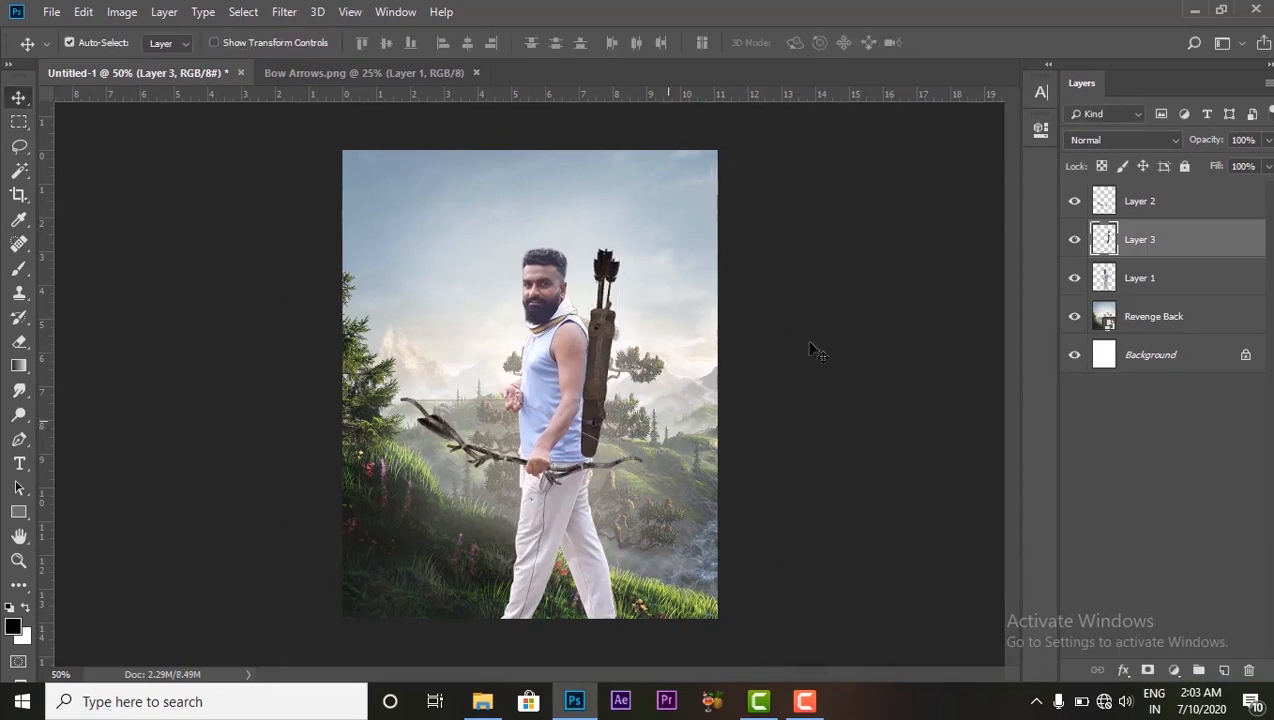
Lower the quiver layer's opacity to 55%.
left_click(1267, 141)
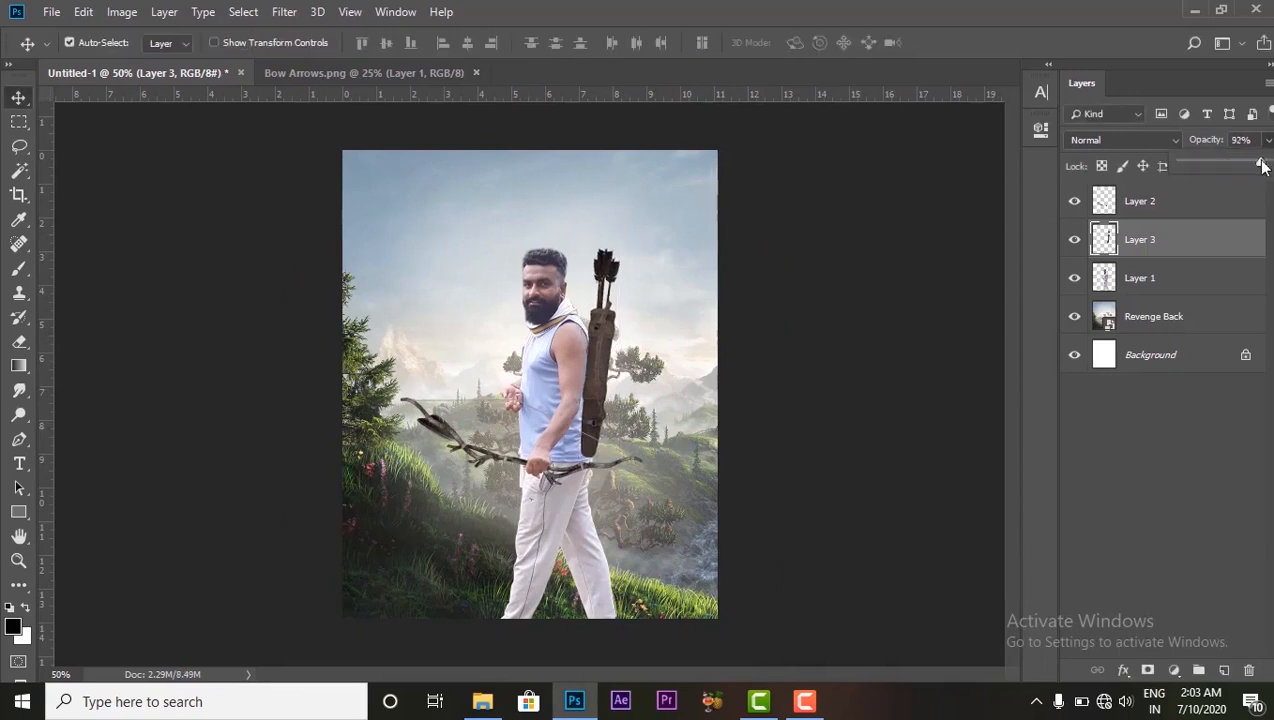
left_click_drag(1230, 165, 1228, 165)
key("ctrl+equal")
key("ctrl+equal")
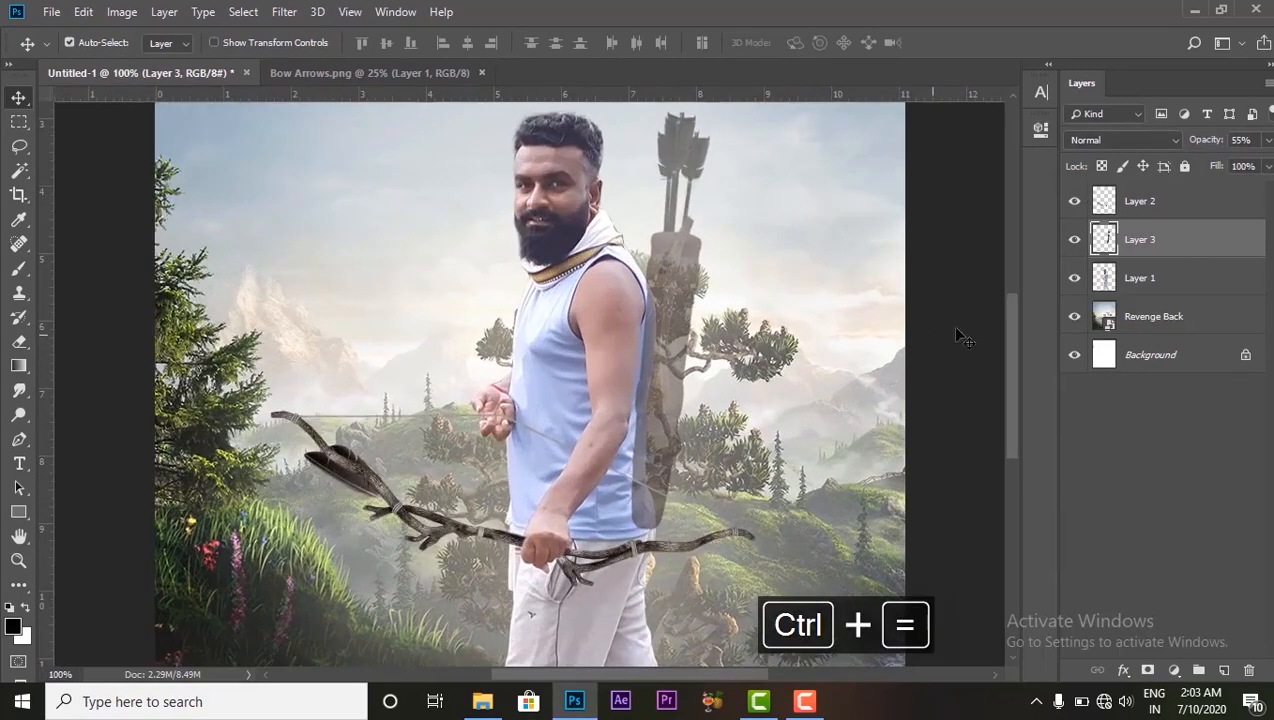
Load the man's outline as a selection, erase the quiver overlapping his back with a size 15 Eraser, and deselect.
left_click(1127, 284)
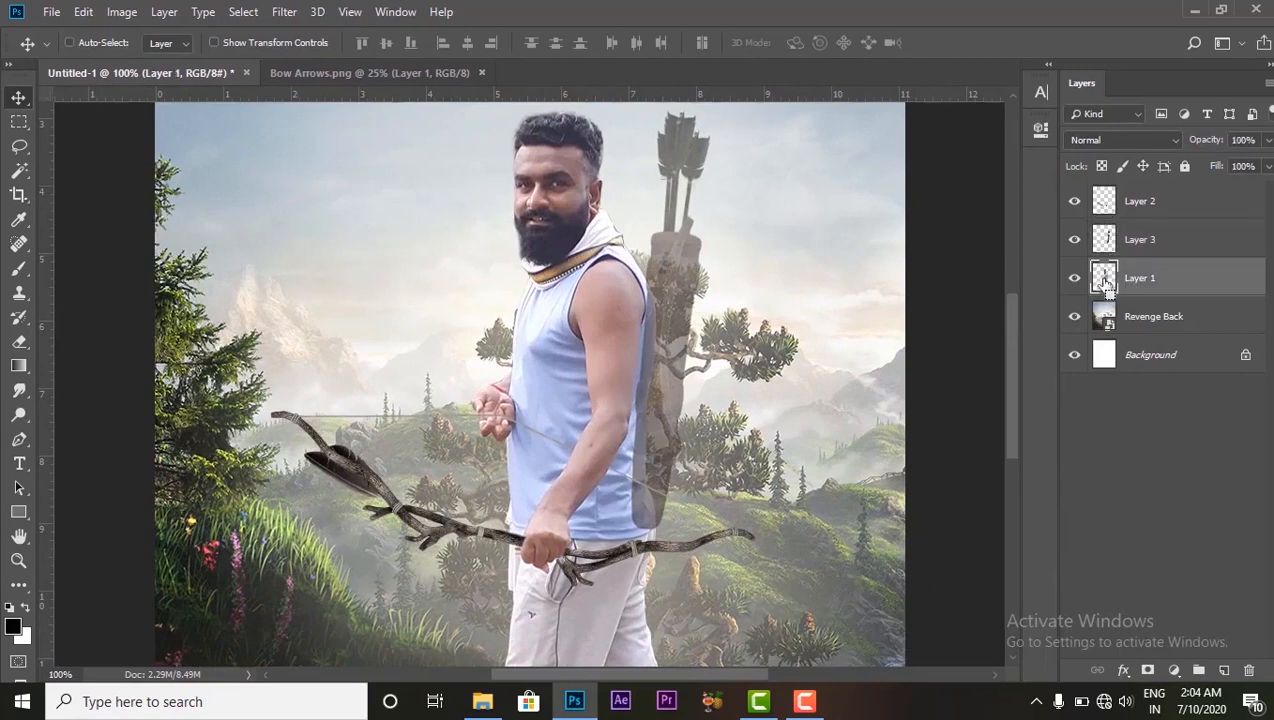
left_click(1104, 279, "ctrl")
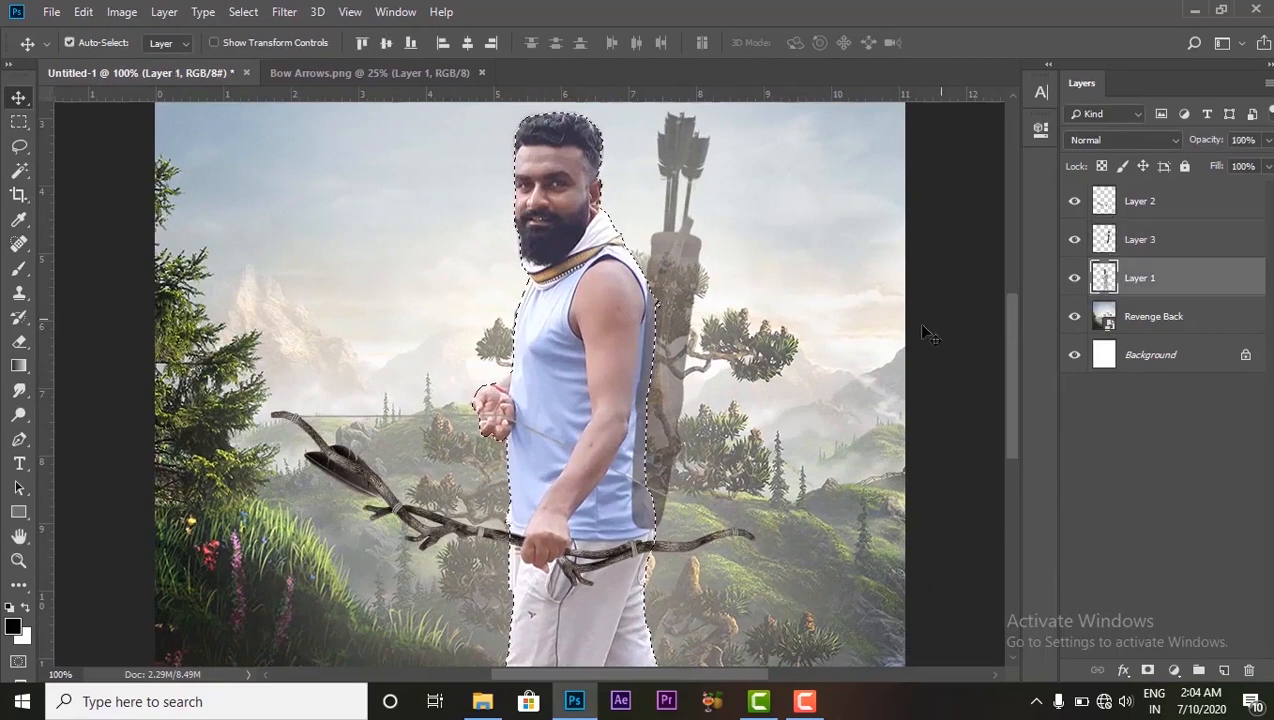
left_click(1152, 205)
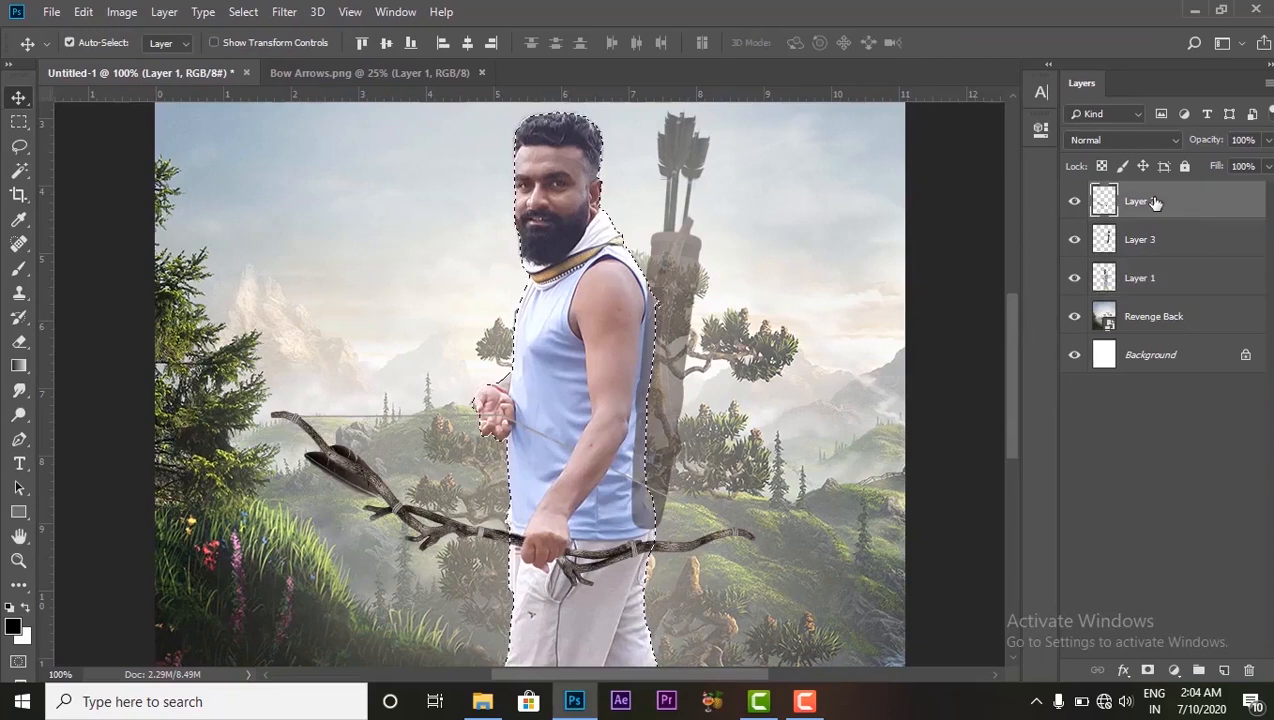
left_click(1153, 241)
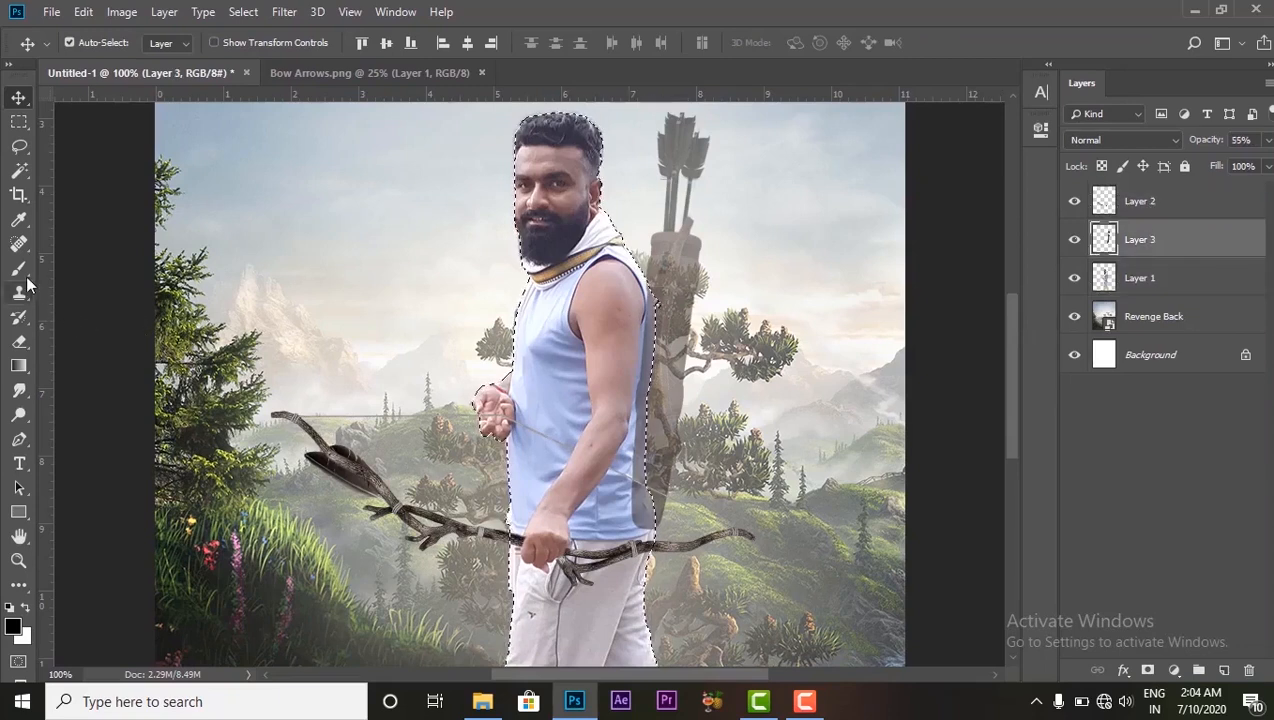
left_click(20, 341)
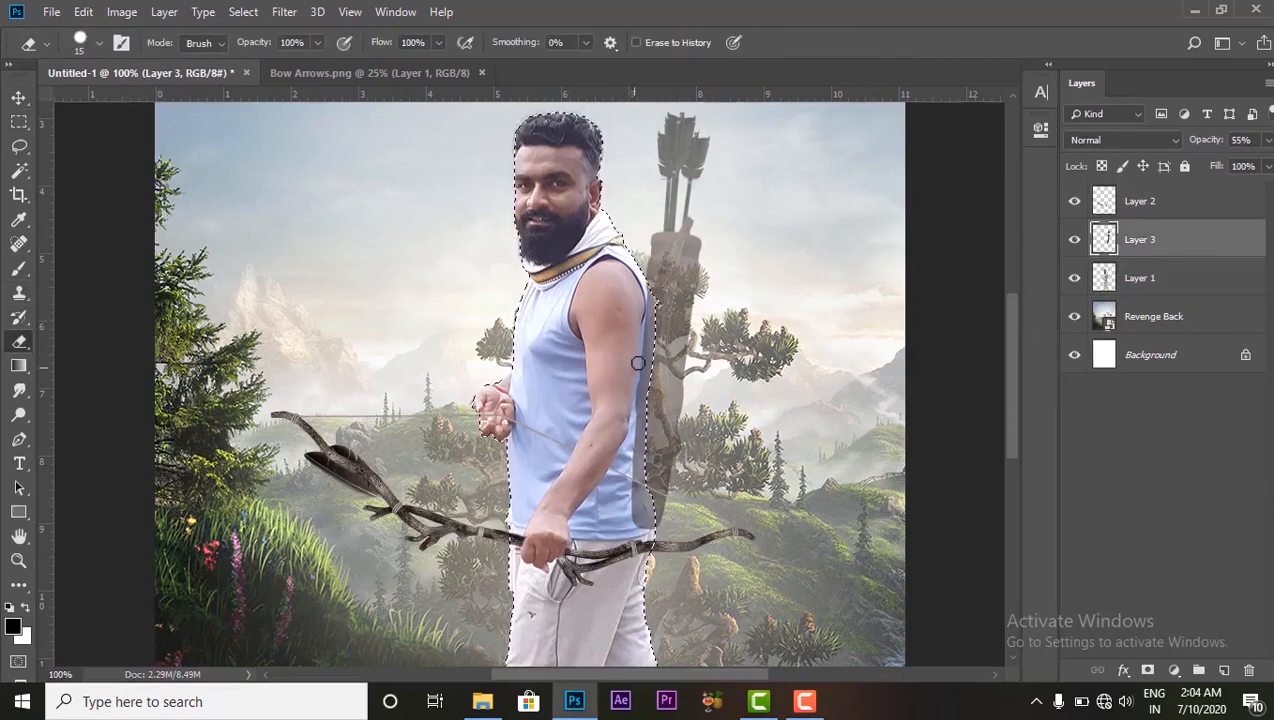
mouse_move(656, 294)
left_mouse_down()
mouse_move(636, 522)
mouse_move(637, 453)
mouse_move(638, 484)
left_mouse_up()
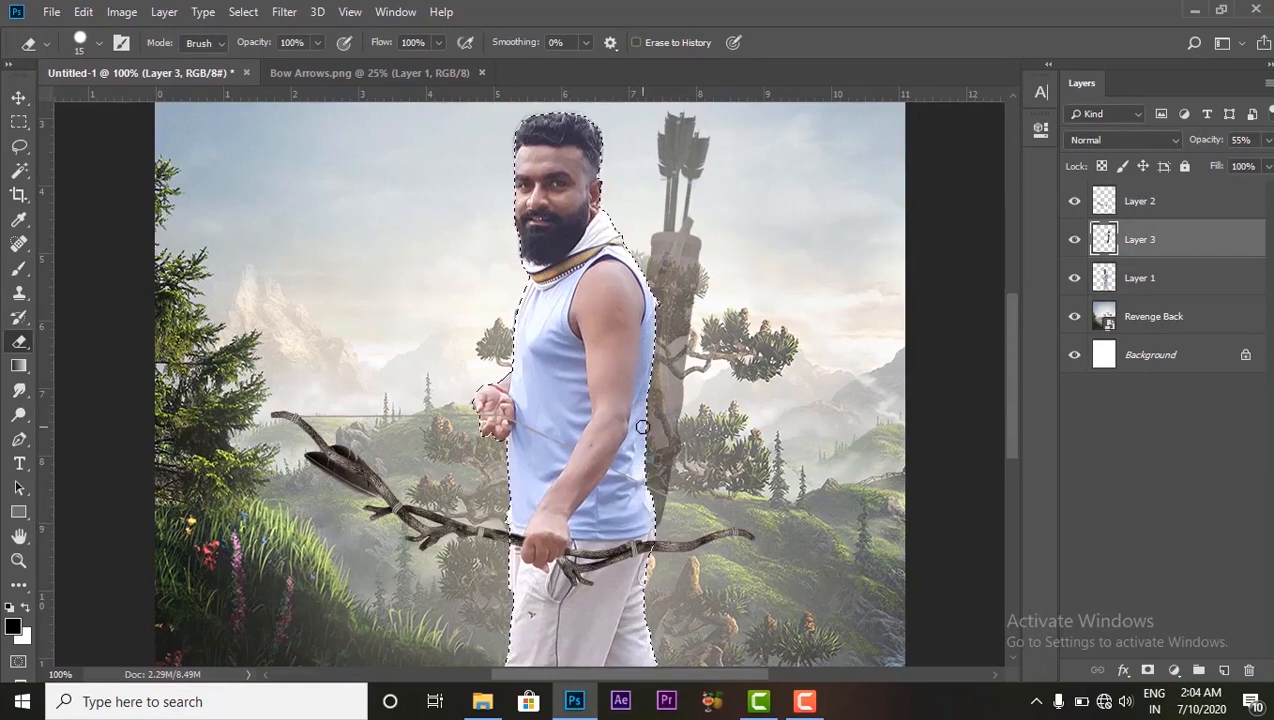
left_click(18, 98)
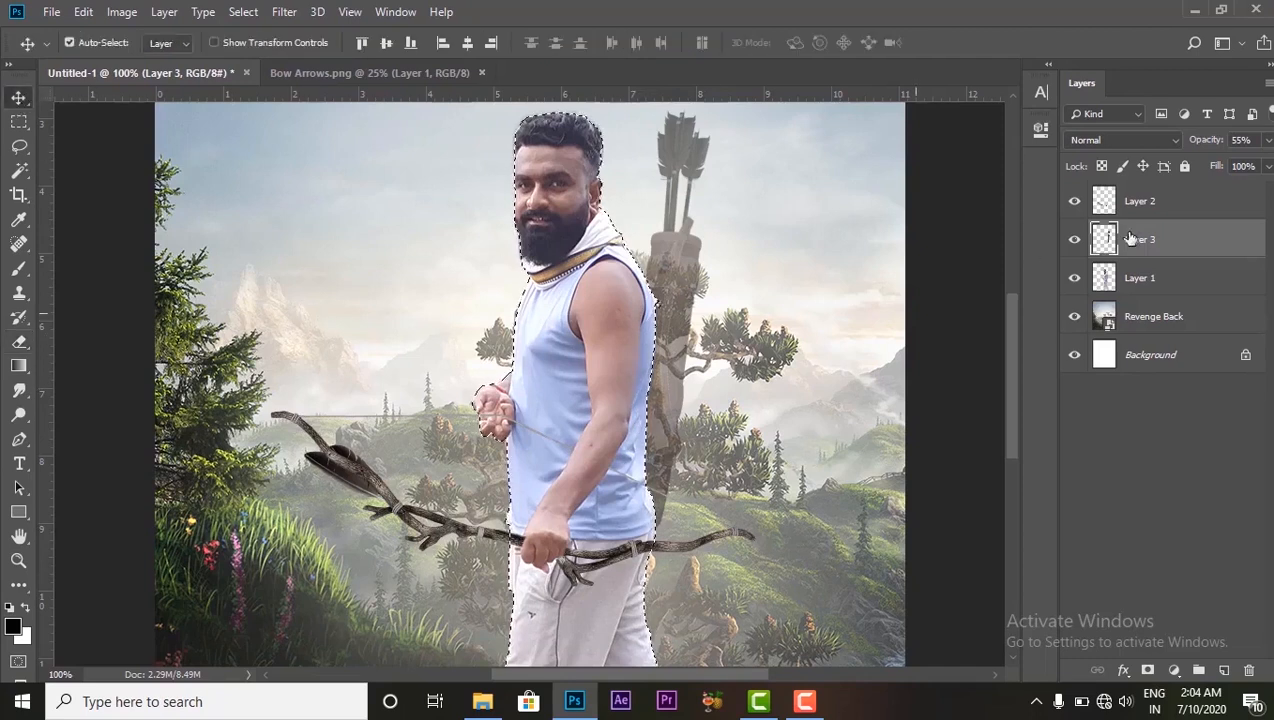
key("ctrl+d")
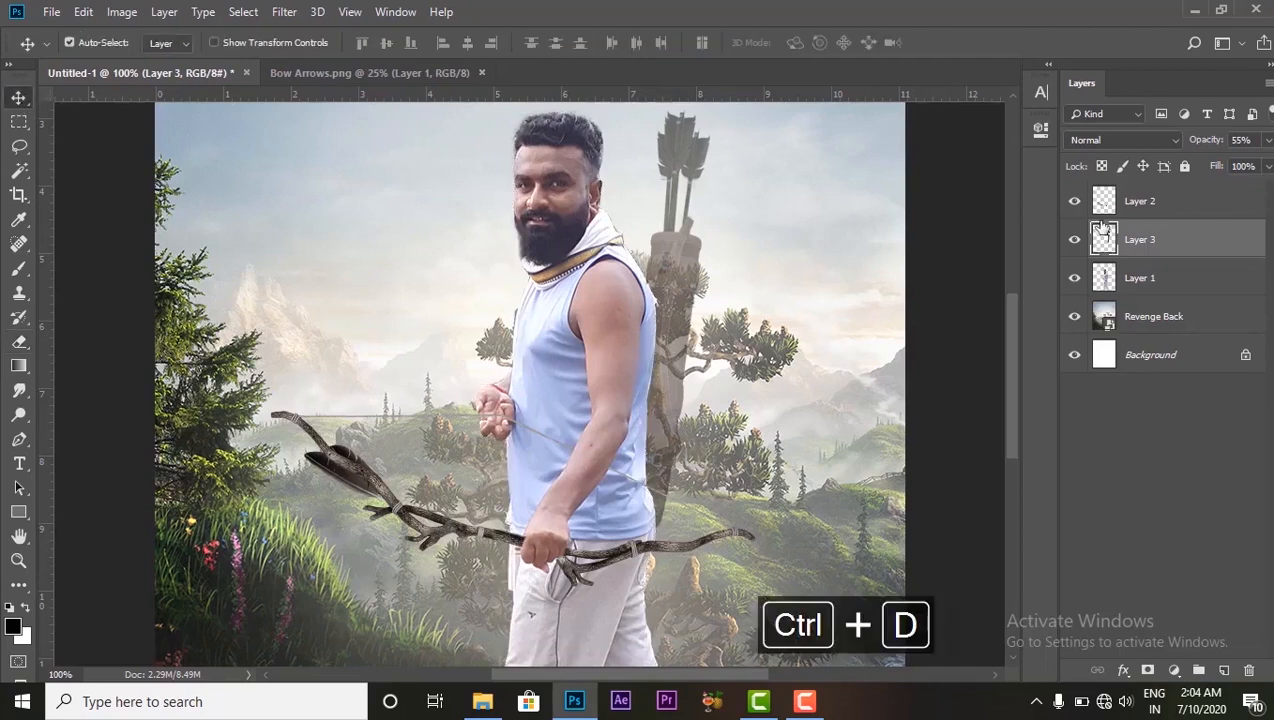
Raise the quiver layer's opacity to 100%.
left_click(1268, 140)
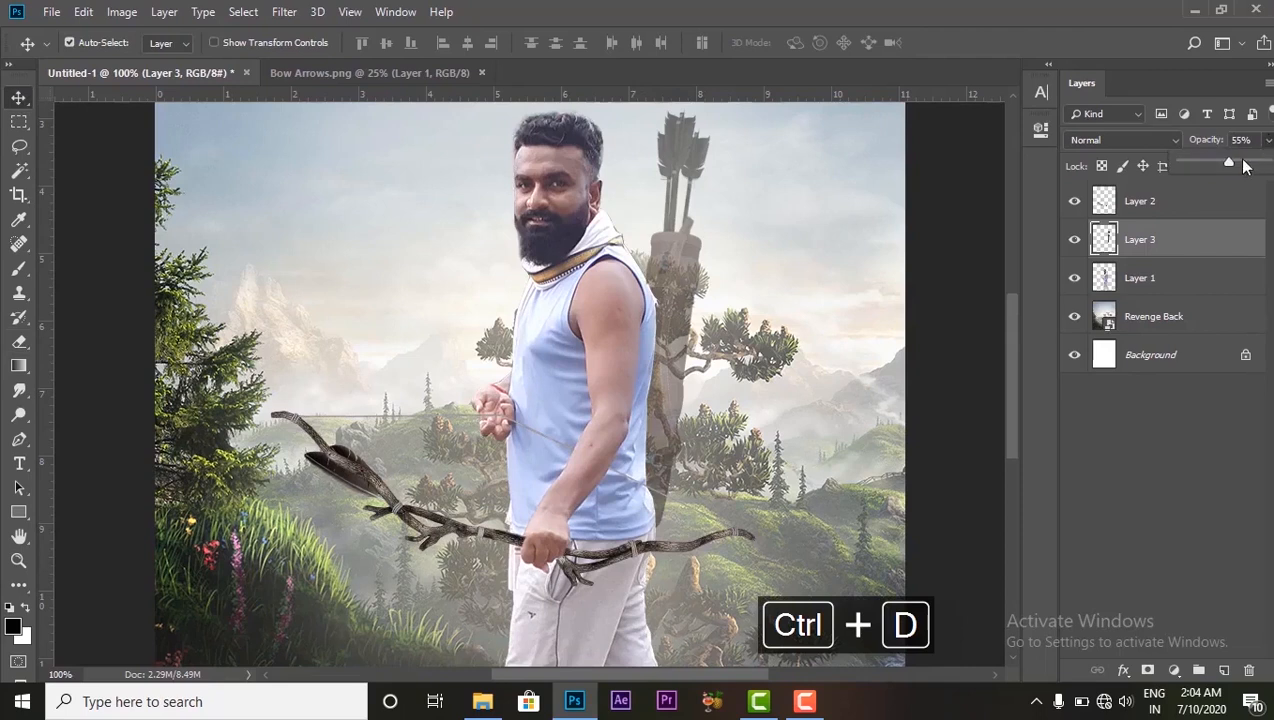
left_click_drag(1239, 168, 1268, 165)
Set the Brush to 56% opacity for the man's layer, after testing and undoing one stroke along the shirt's back edge.
left_click(1190, 280)
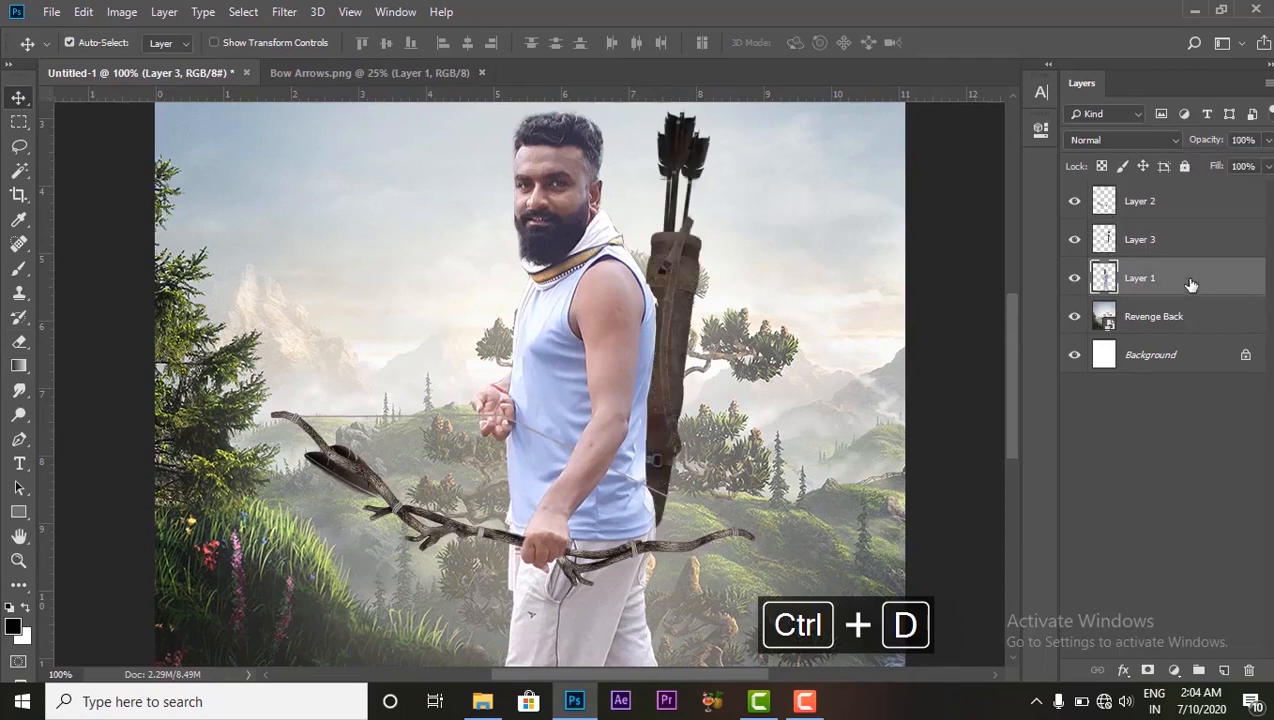
left_click(19, 268)
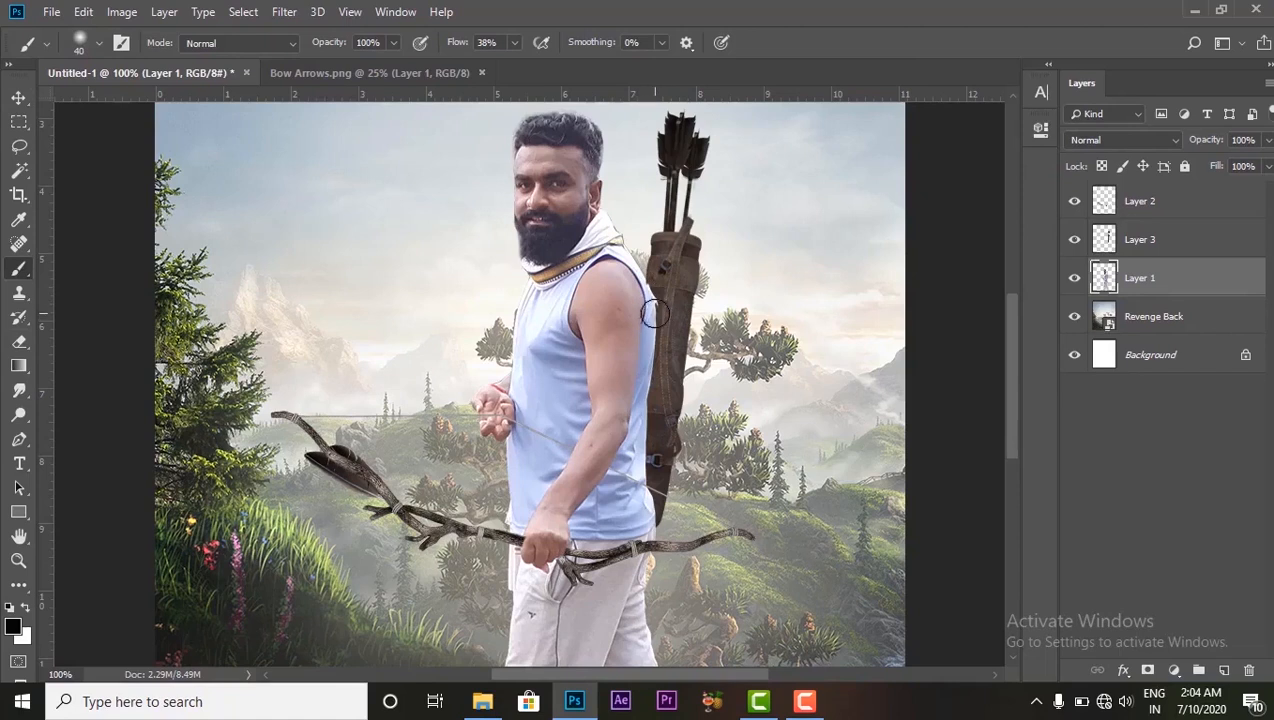
mouse_move(643, 426)
left_mouse_down()
mouse_move(643, 484)
mouse_move(692, 526)
left_mouse_up()
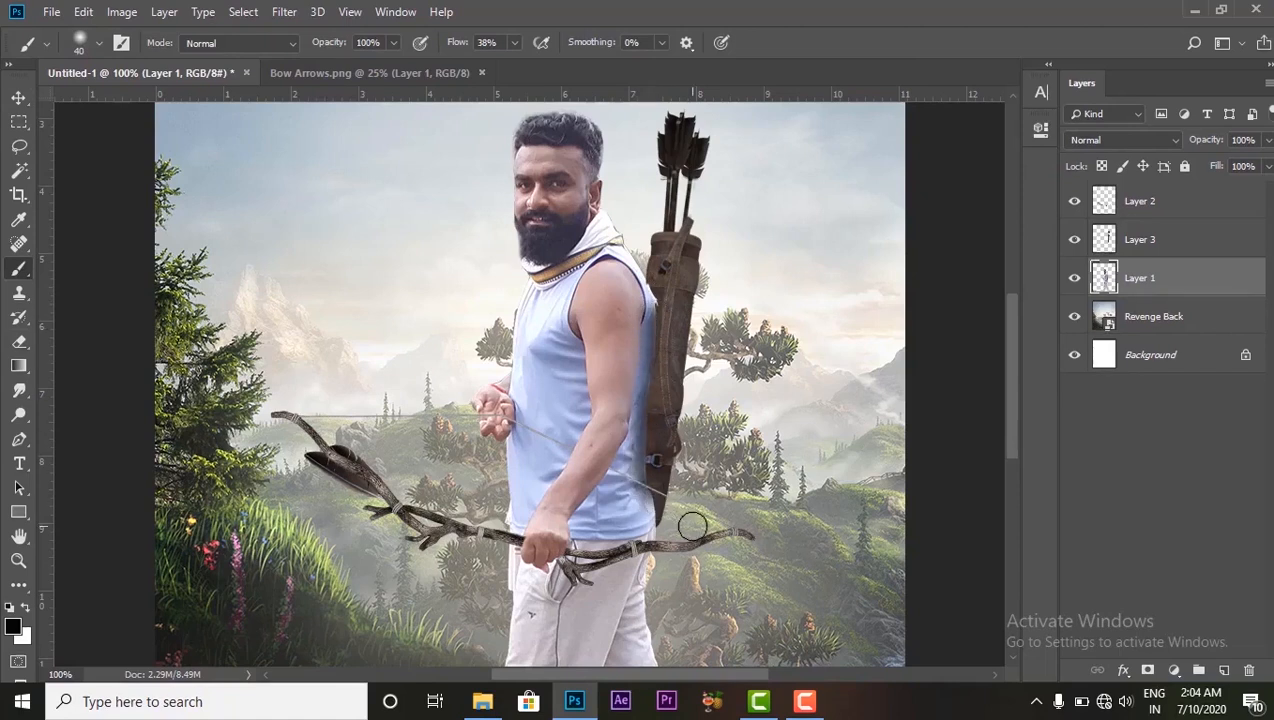
key("ctrl+z")
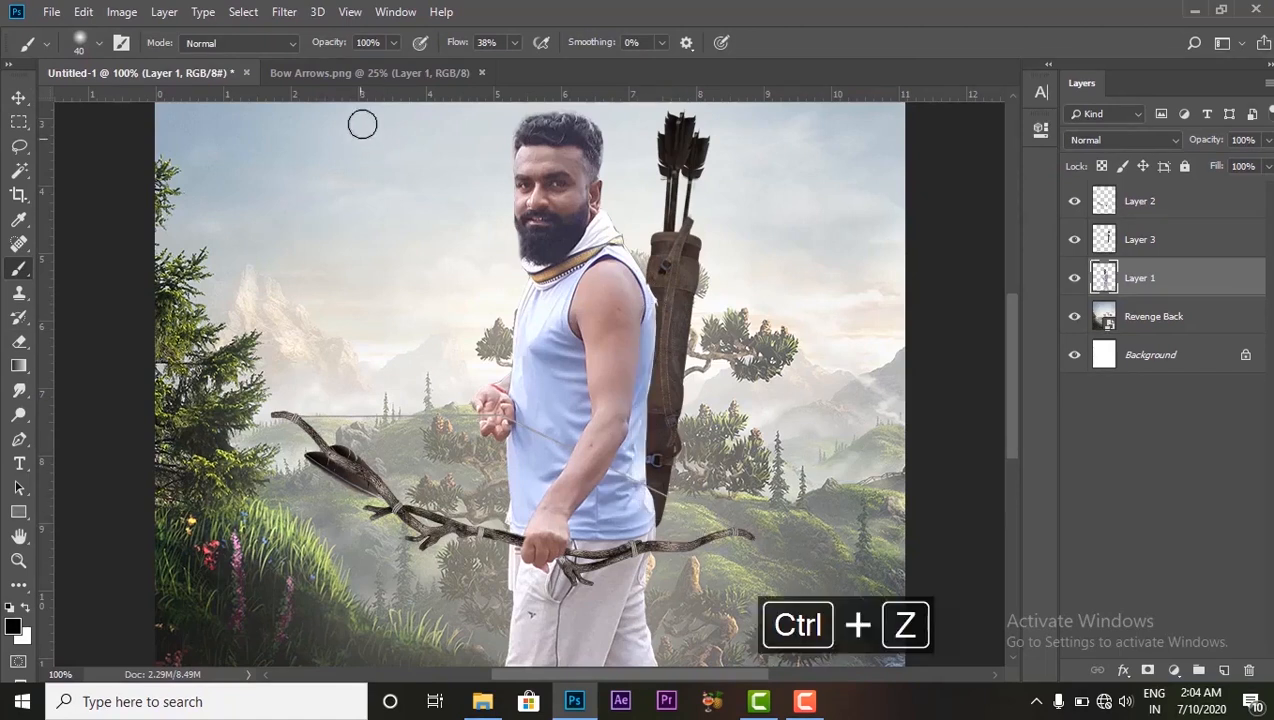
left_click(390, 46)
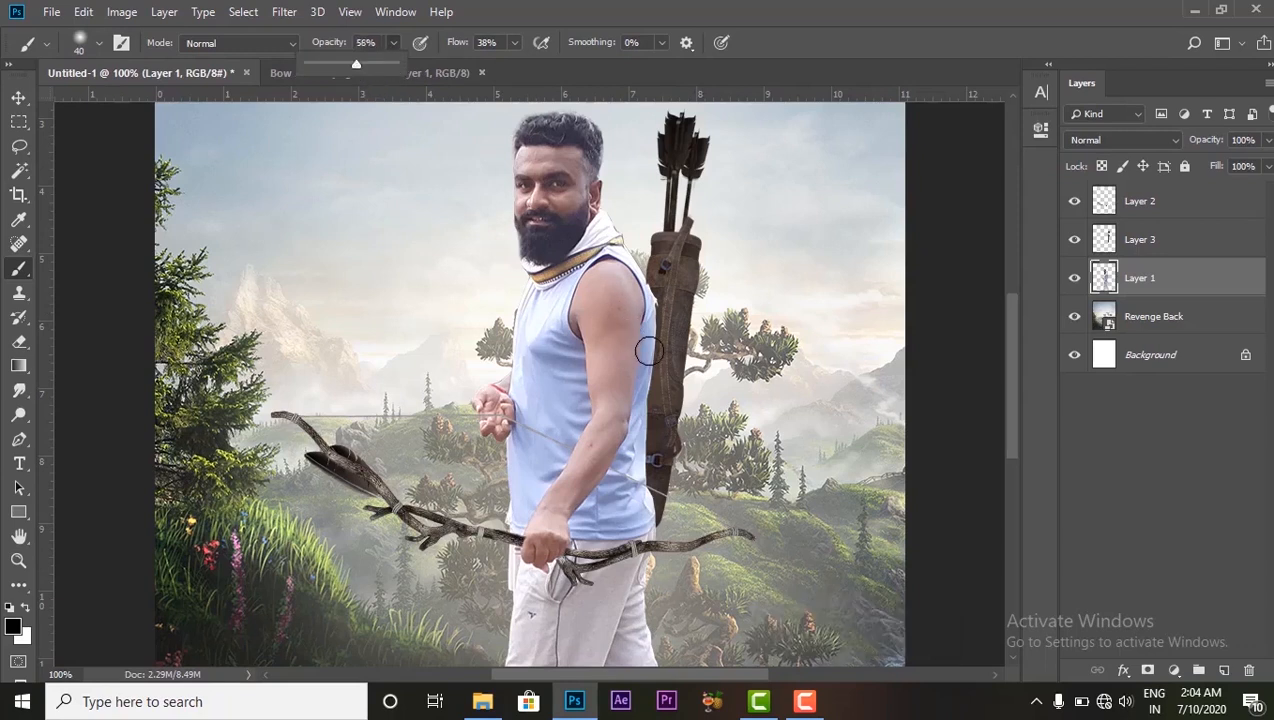
Shade the back edge of the man's shirt beside the quiver with a size 30 black brush, and undo the last stroke.
key("ctrl+equal")
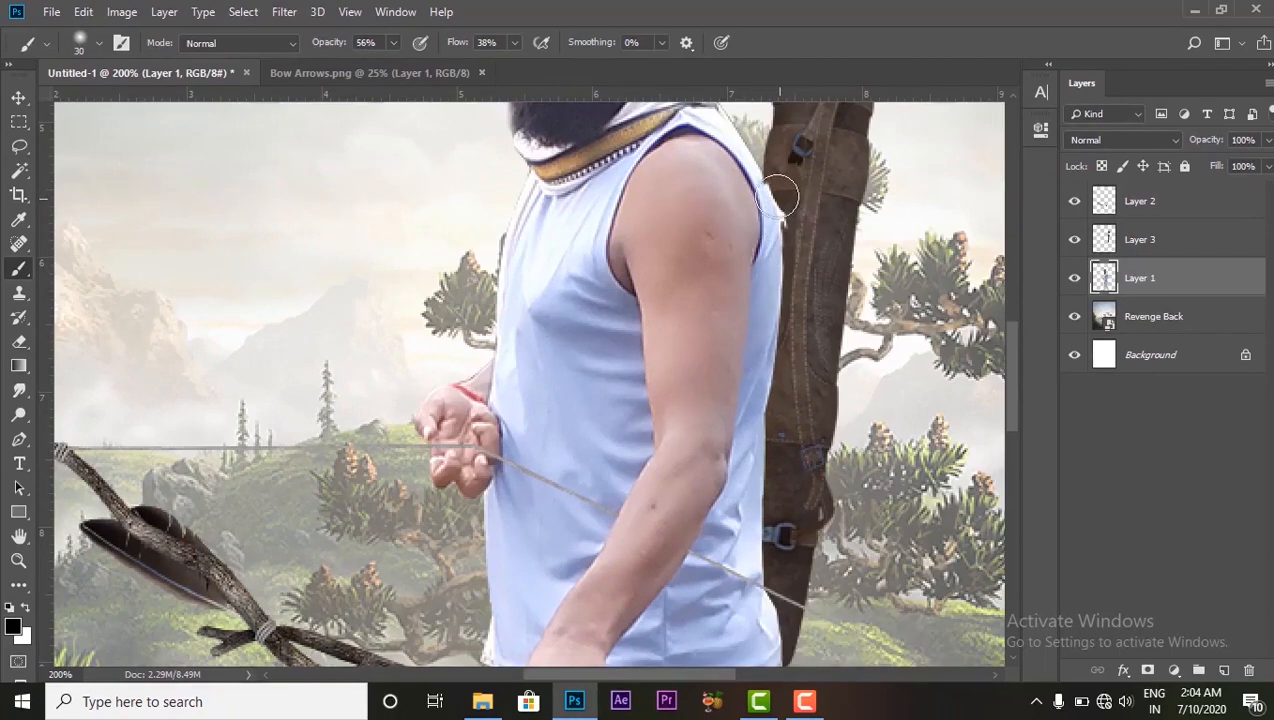
mouse_move(781, 210)
left_mouse_down()
mouse_move(763, 507)
mouse_move(773, 616)
left_mouse_up()
mouse_move(801, 191)
left_mouse_down()
mouse_move(737, 122)
mouse_move(770, 242)
left_mouse_up()
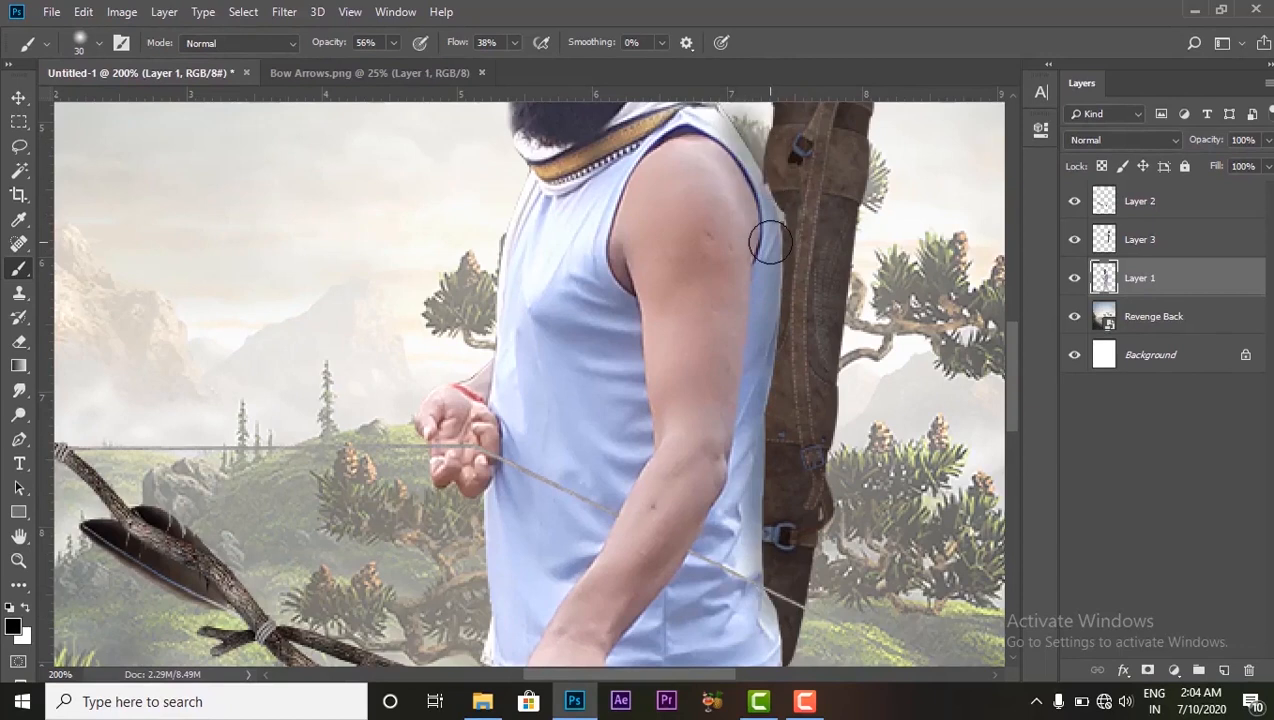
key("ctrl+z")
mouse_move(725, 134)
left_mouse_down()
mouse_move(717, 142)
mouse_move(752, 192)
mouse_move(763, 239)
left_mouse_up()
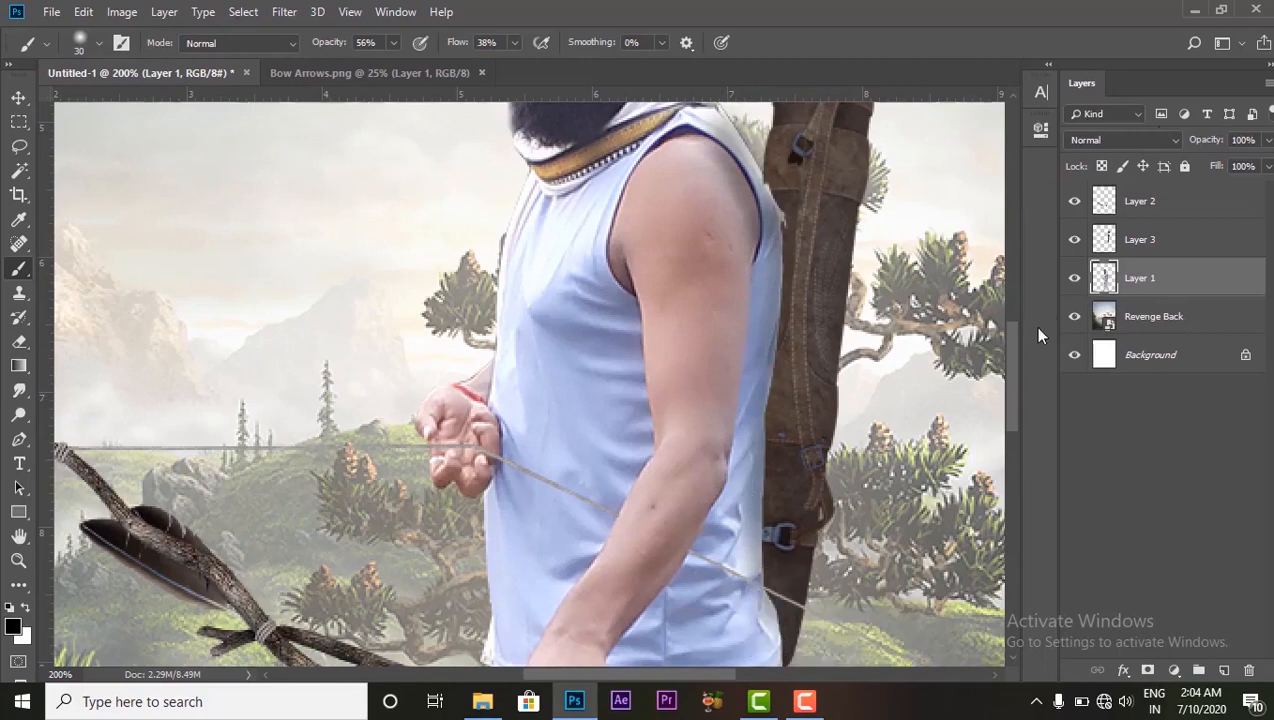
left_click_drag(1012, 360, 1010, 390)
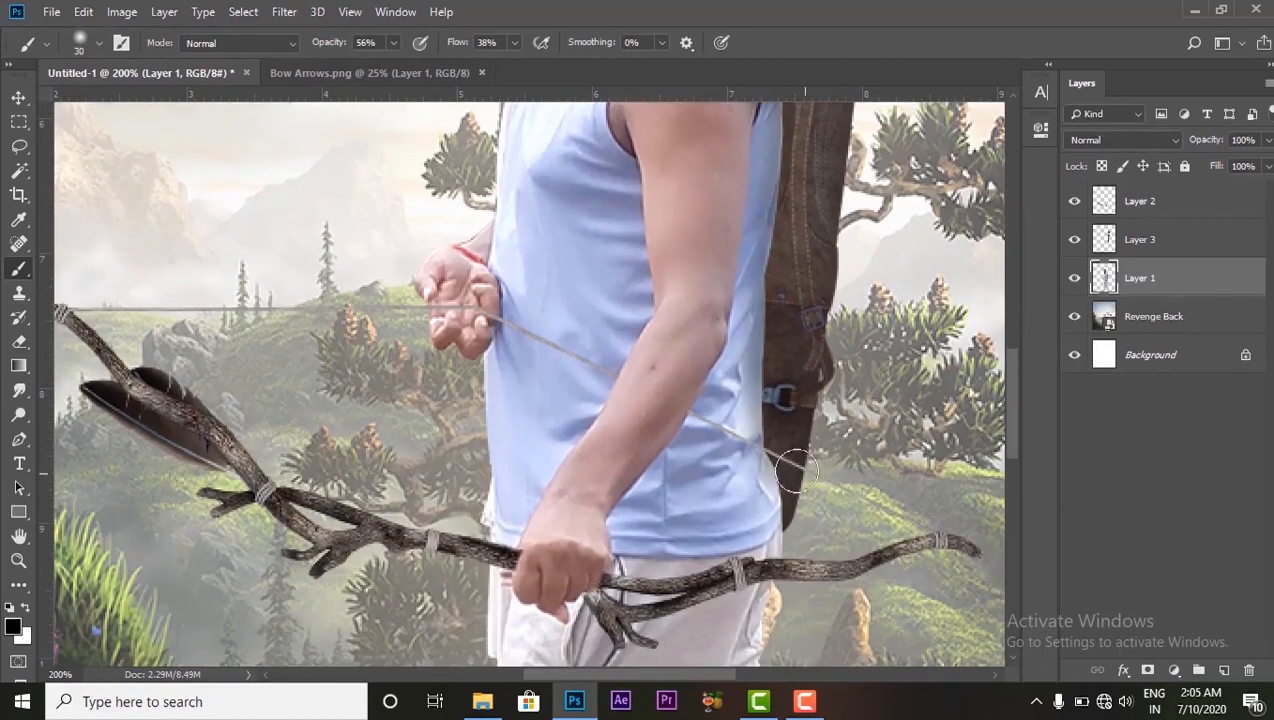
key("ctrl+minus")
key("ctrl+minus")
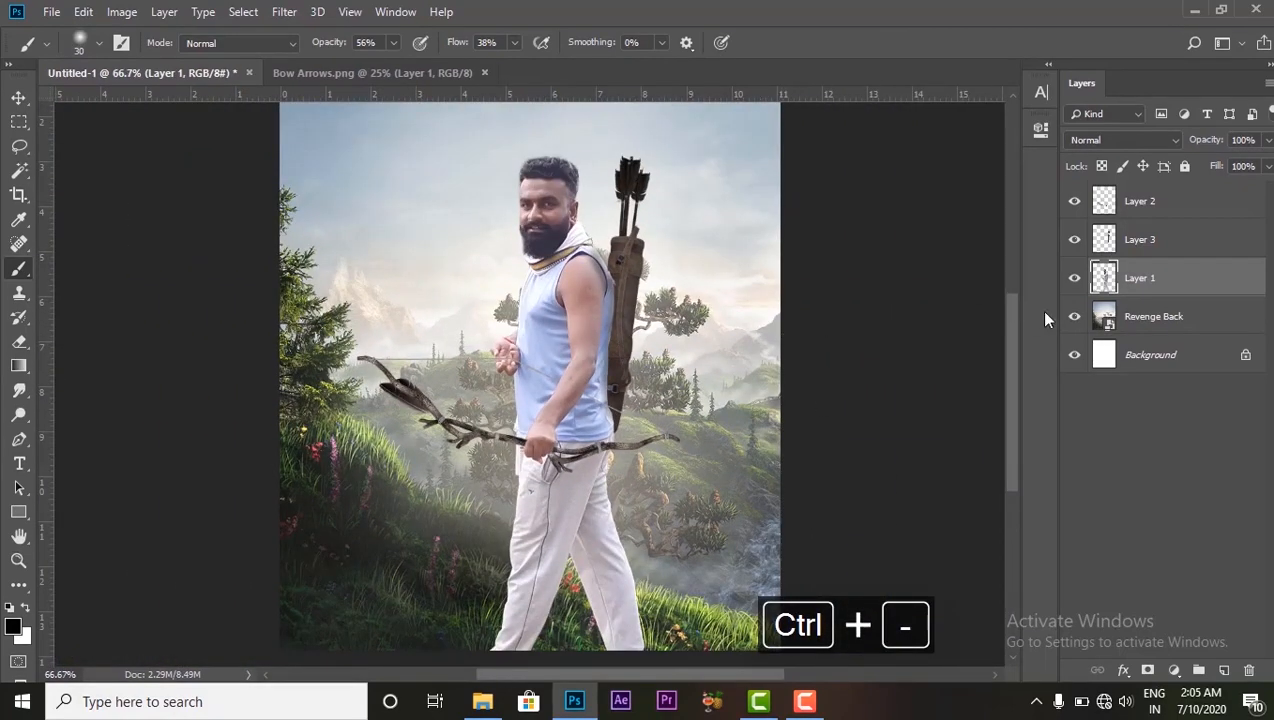
key("ctrl+z")
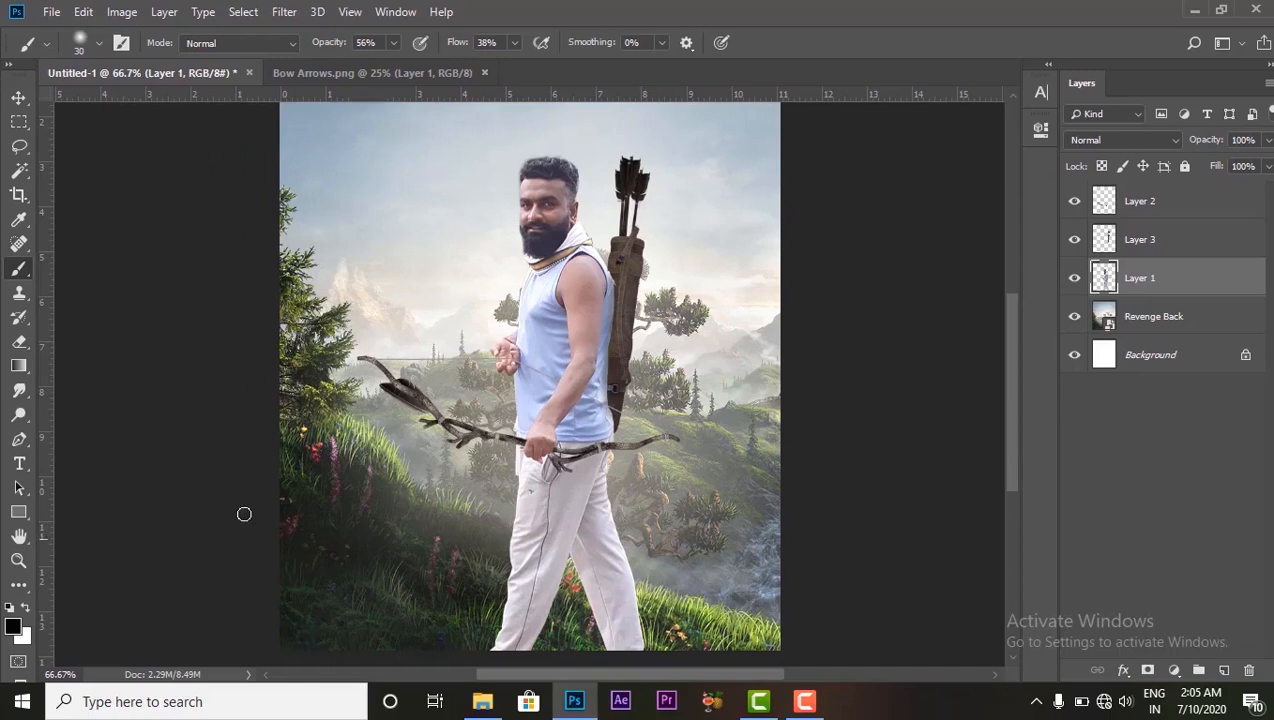
Open Arrow.png from the reveng-poster folder and copy the arrow into the poster.
left_click(18, 96)
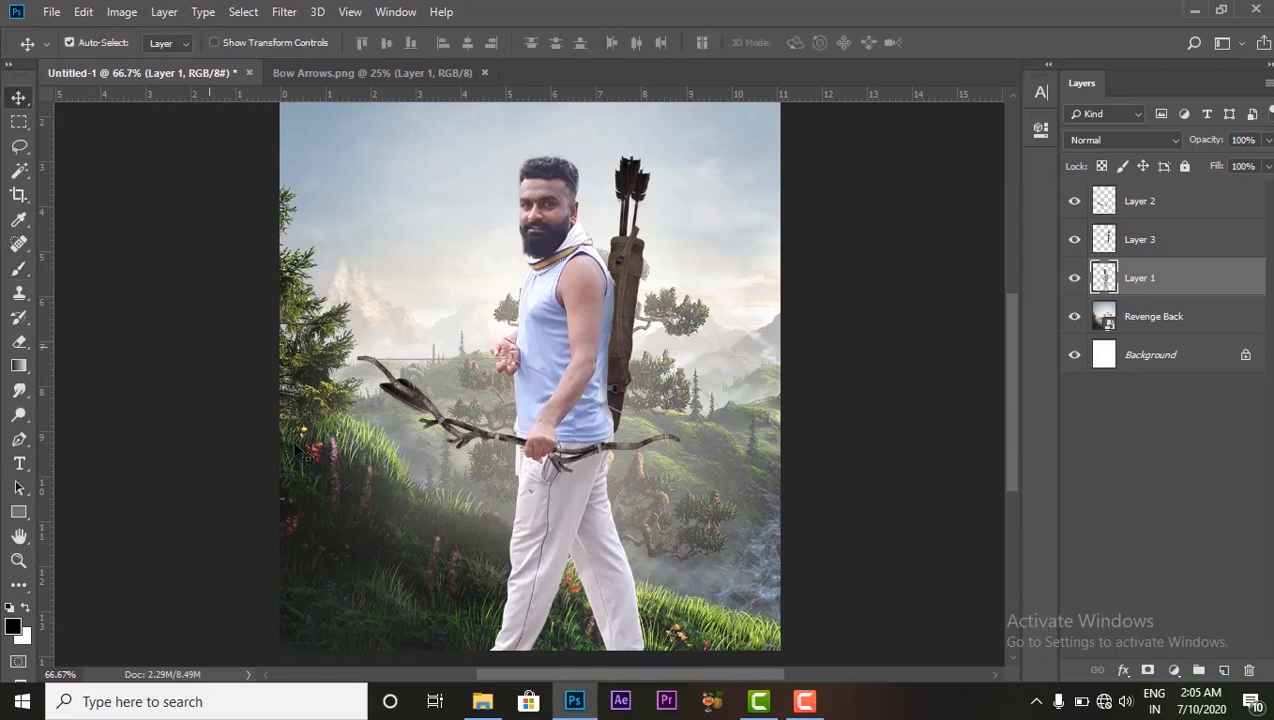
left_click(482, 701)
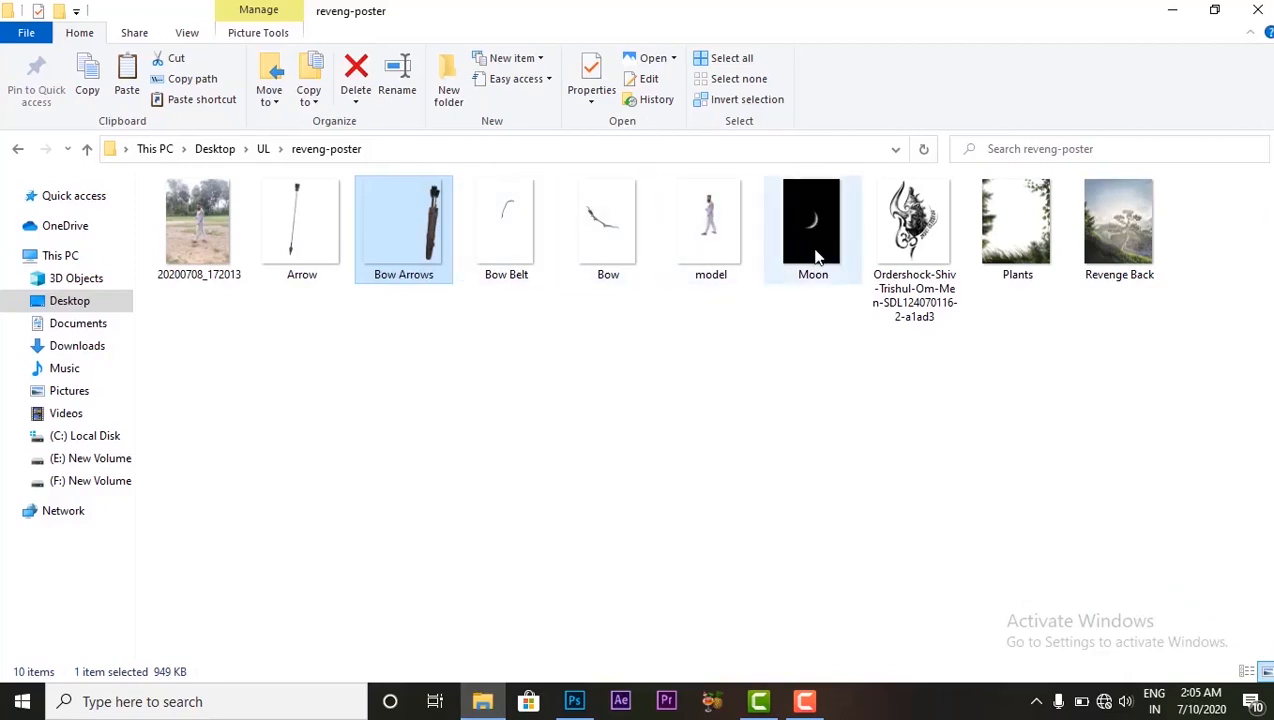
left_click(300, 220)
left_click_drag(320, 253, 530, 68)
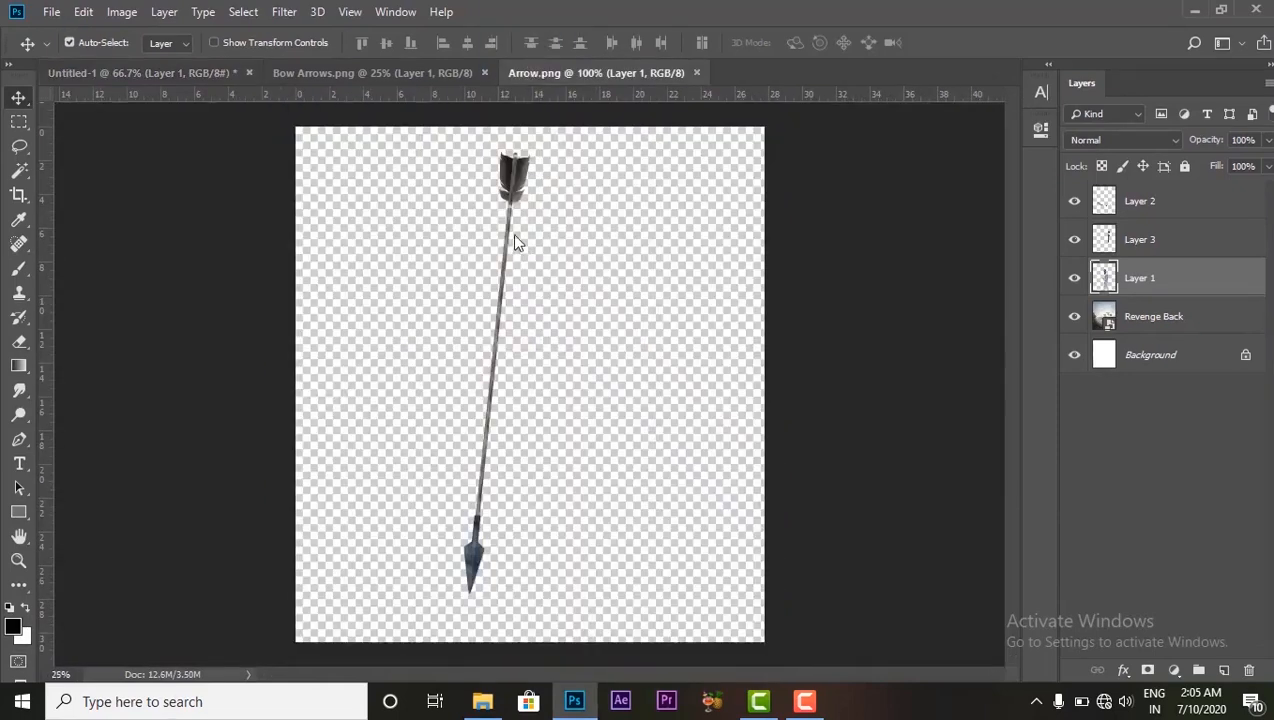
left_click_drag(512, 233, 536, 376)
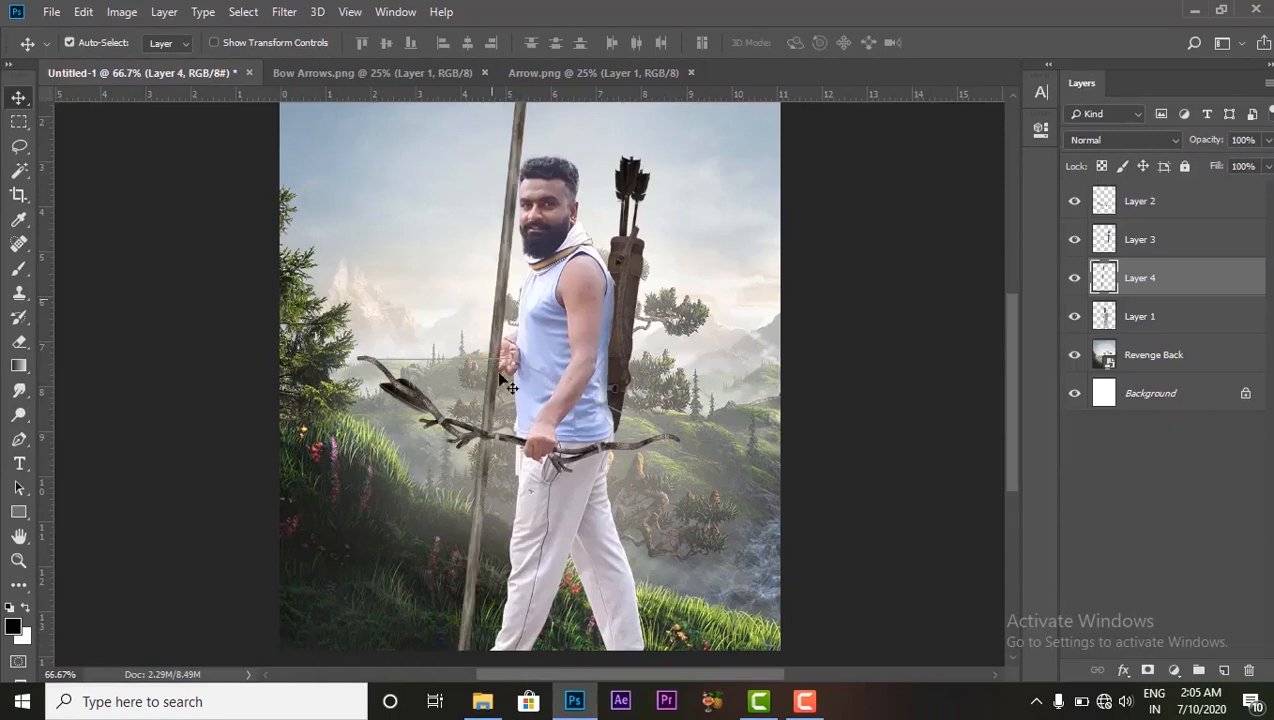
left_click_drag(505, 385, 507, 505)
key("ctrl+z")
left_click_drag(503, 292, 500, 685)
key("ctrl+z")
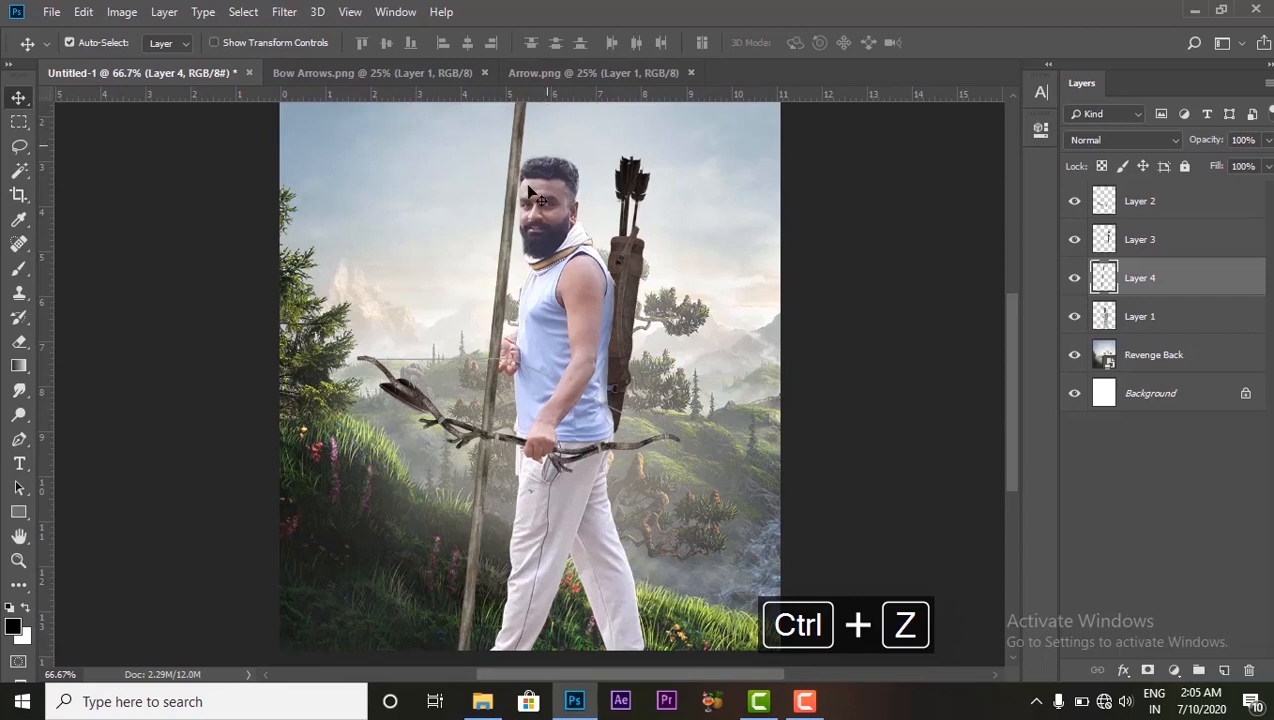
Scale the arrow down to about 13.4%, place it hanging from the man's rear hand, and apply the transform.
left_click_drag(513, 207, 514, 420)
key("ctrl+t")
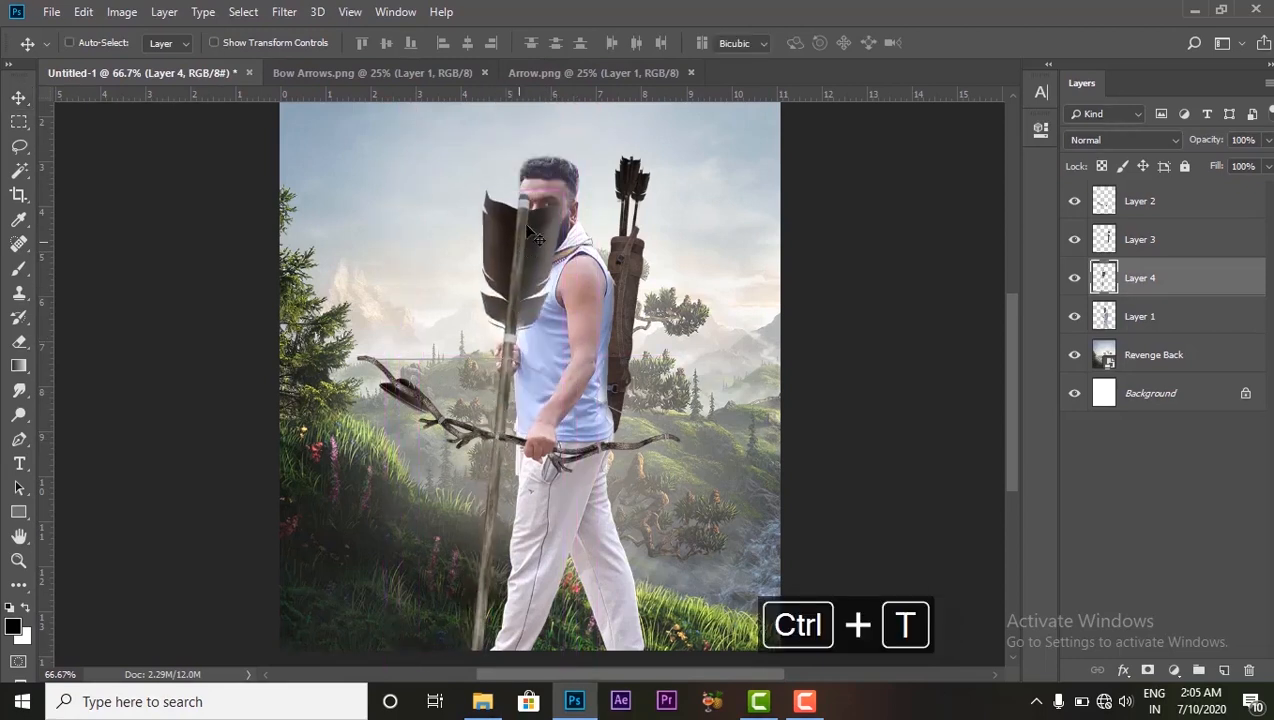
left_click_drag(563, 187, 507, 366)
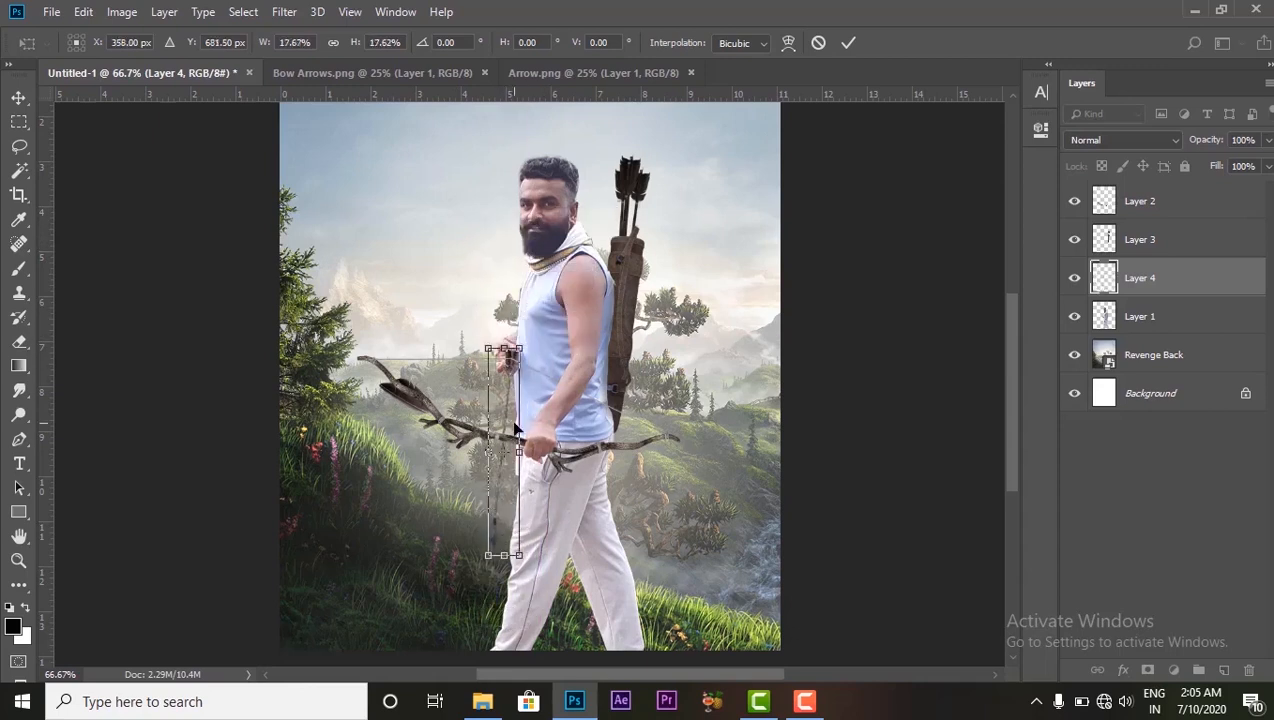
left_click_drag(488, 556, 496, 503)
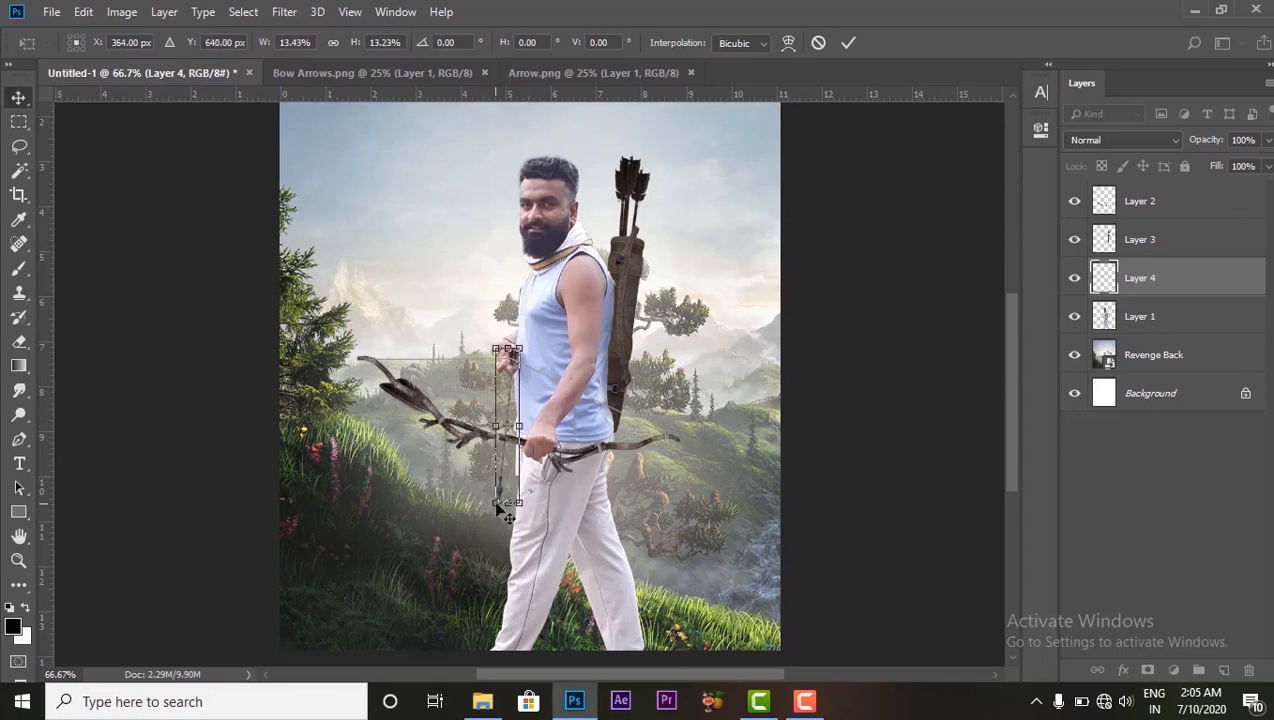
key("Return")
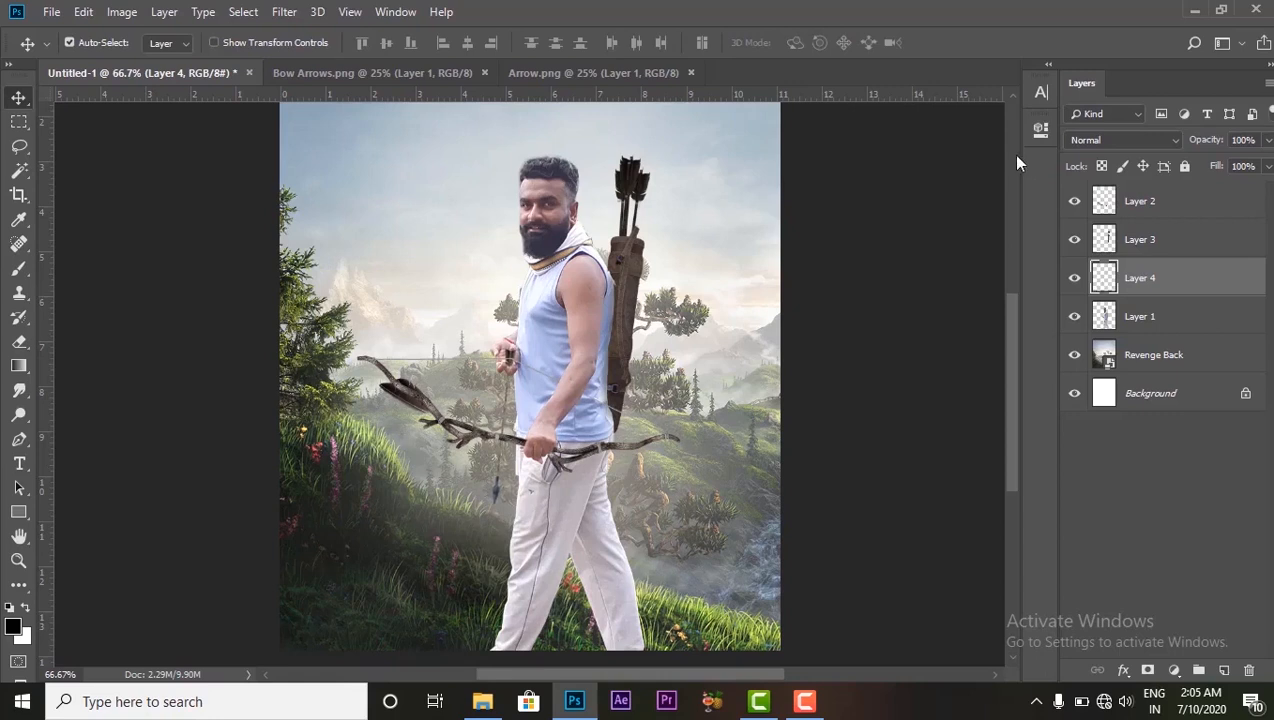
Bring the arrow layer to the top of the stack, and transform it to about 106.7% with a rotation of about -2.2°.
left_click_drag(1114, 293, 1131, 192)
left_click_drag(1148, 272, 1146, 203)
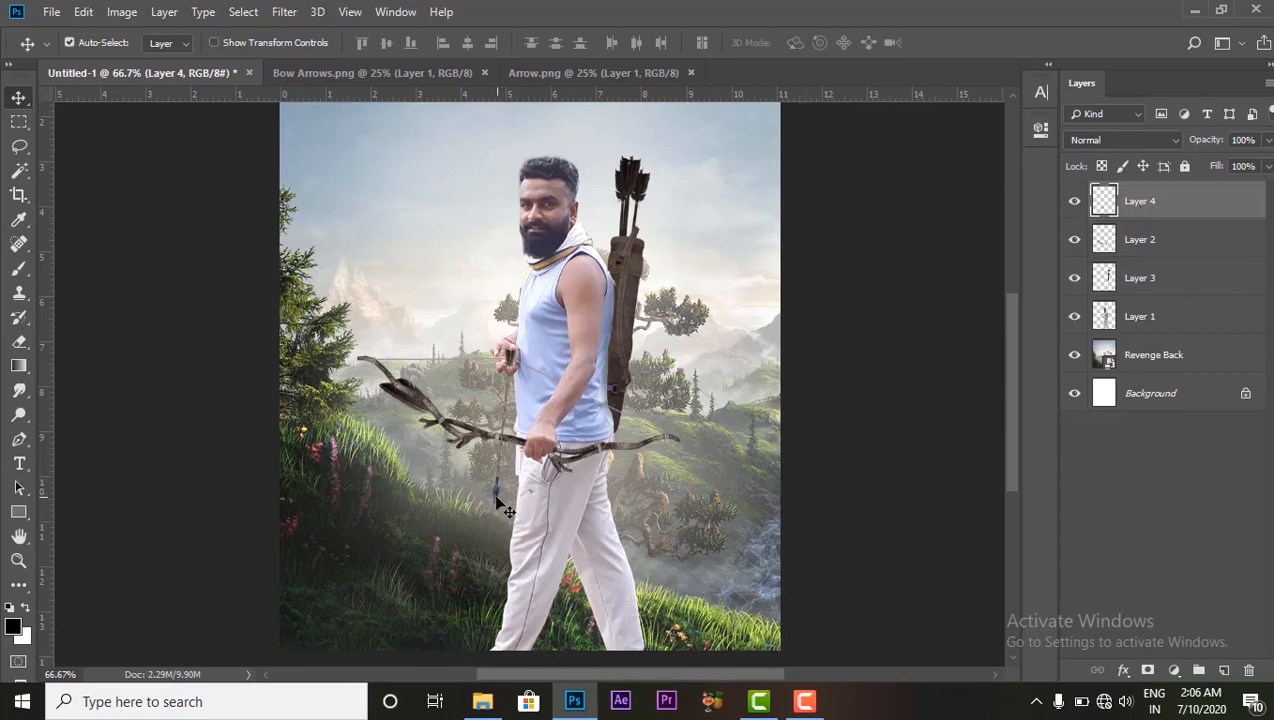
key("ctrl+t")
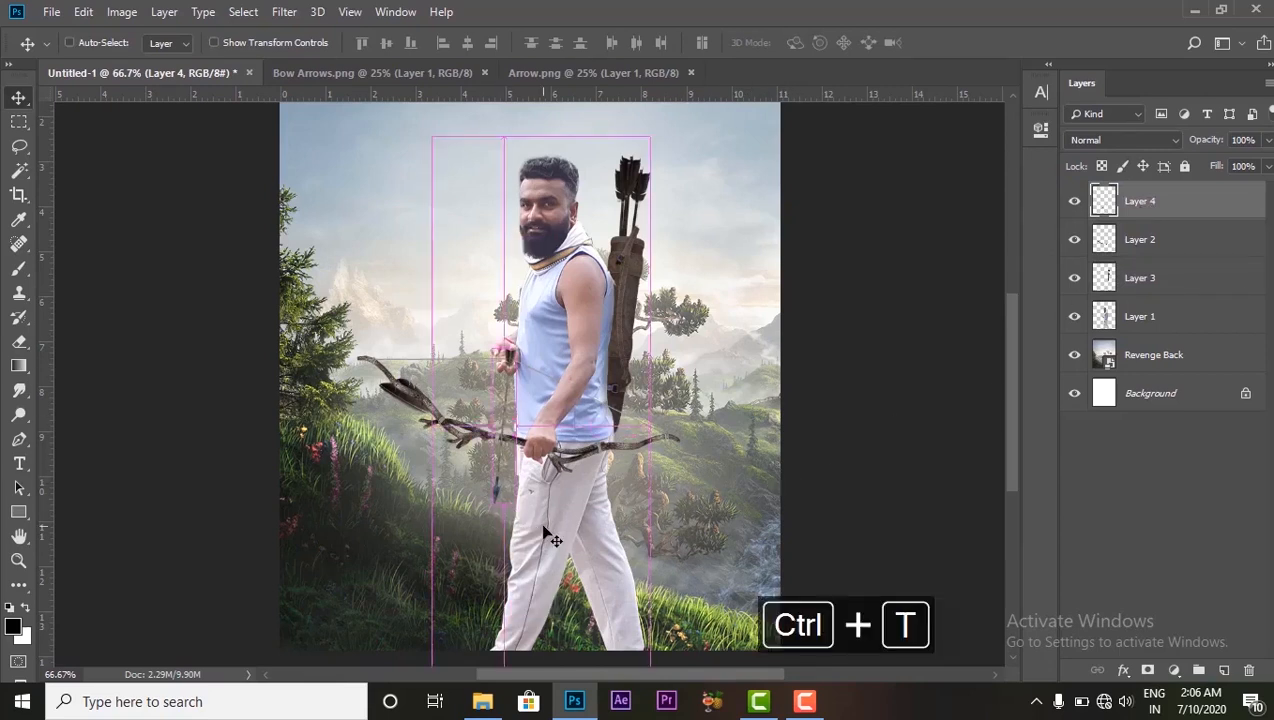
left_click_drag(505, 432, 505, 349)
left_click_drag(489, 517, 494, 516)
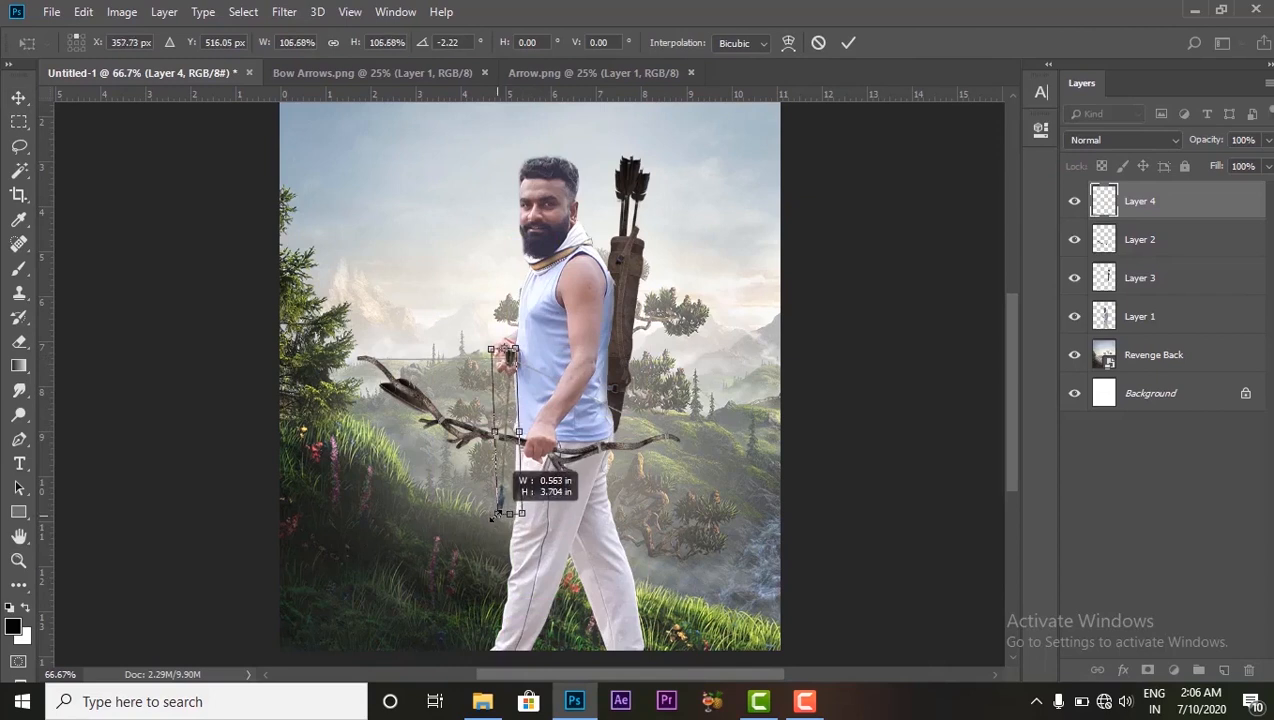
key("Return")
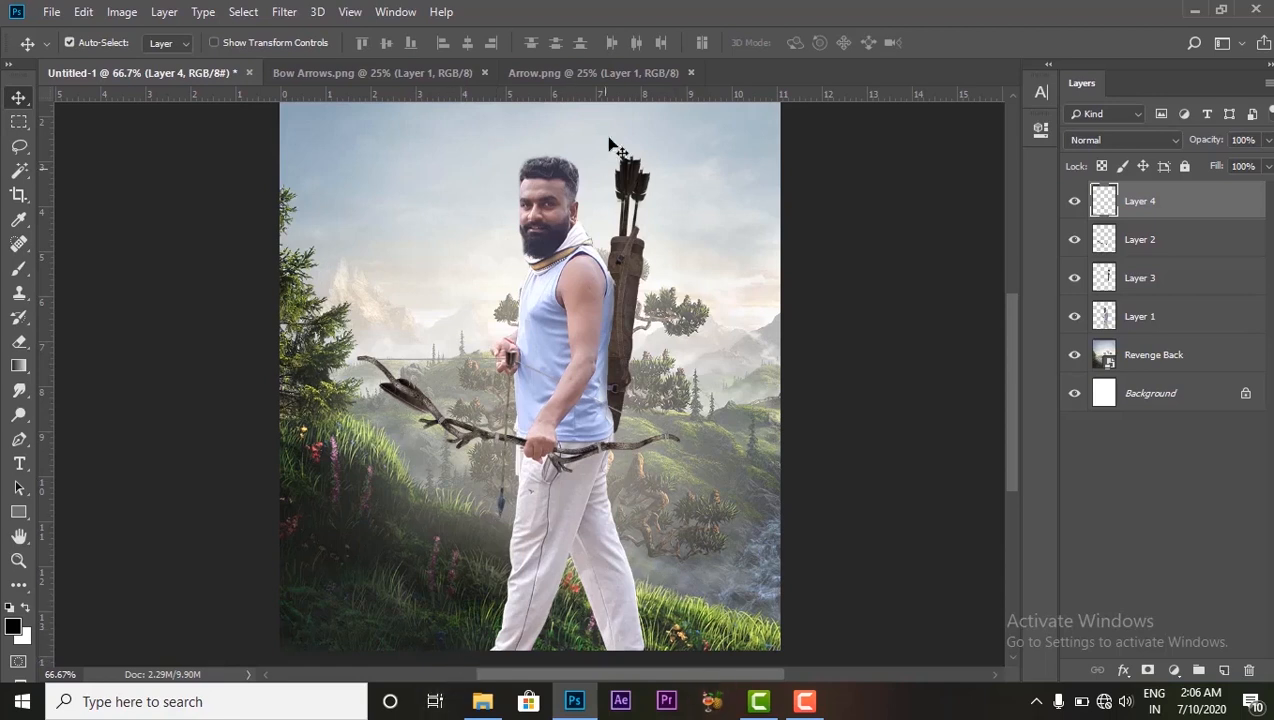
Close the Arrow.png and Bow Arrows.png documents.
left_click(690, 73)
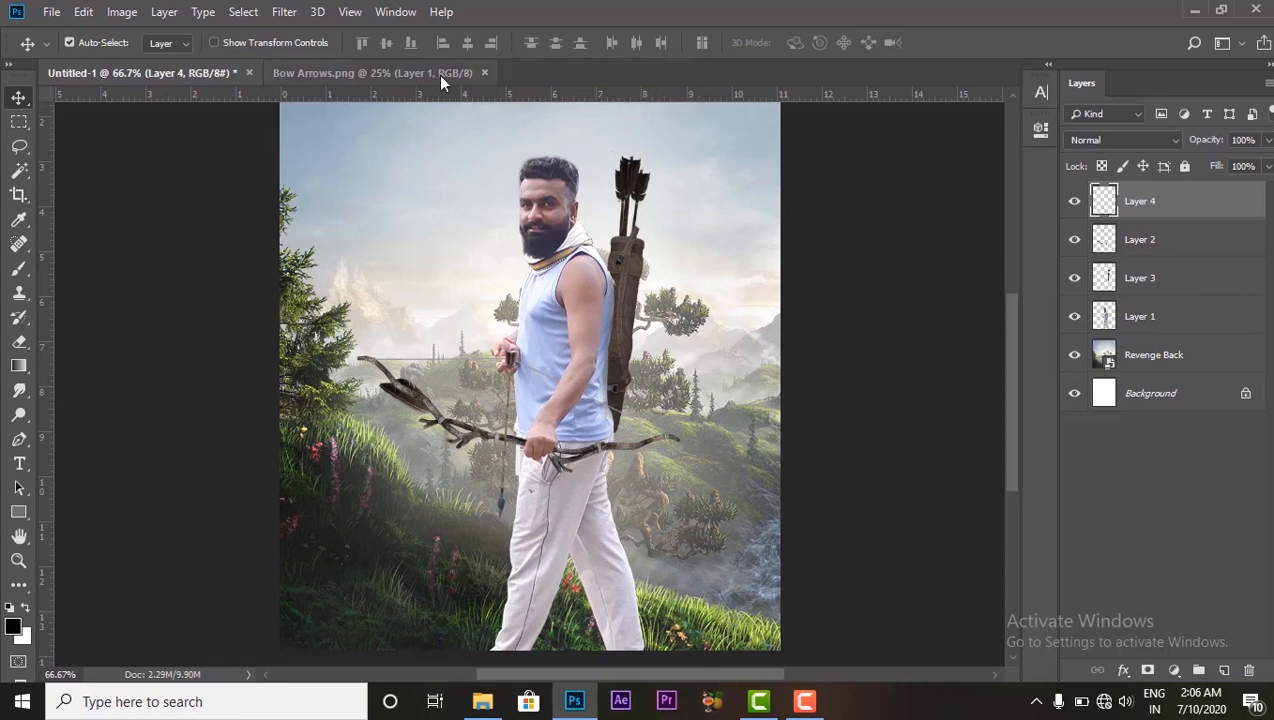
left_click(484, 73)
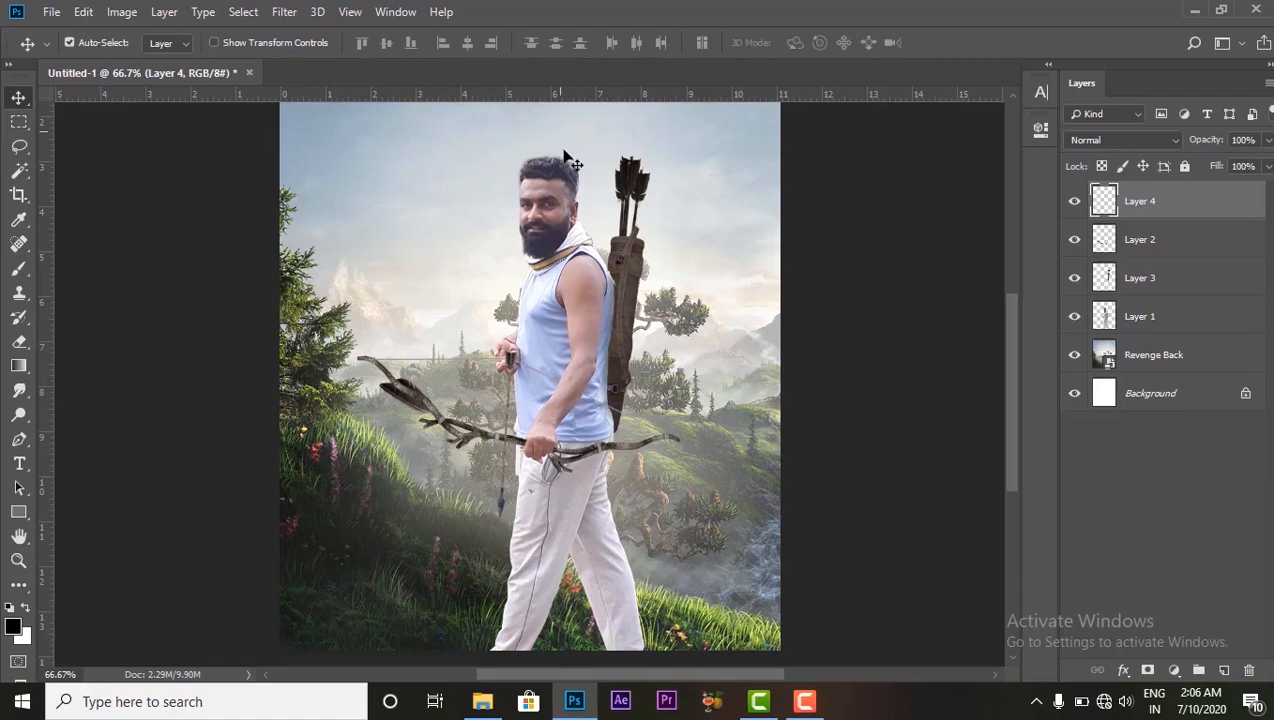
Open Bow Belt.png from the image folder and copy the belt into the poster over the man.
left_click(482, 701)
left_click_drag(513, 208, 436, 75)
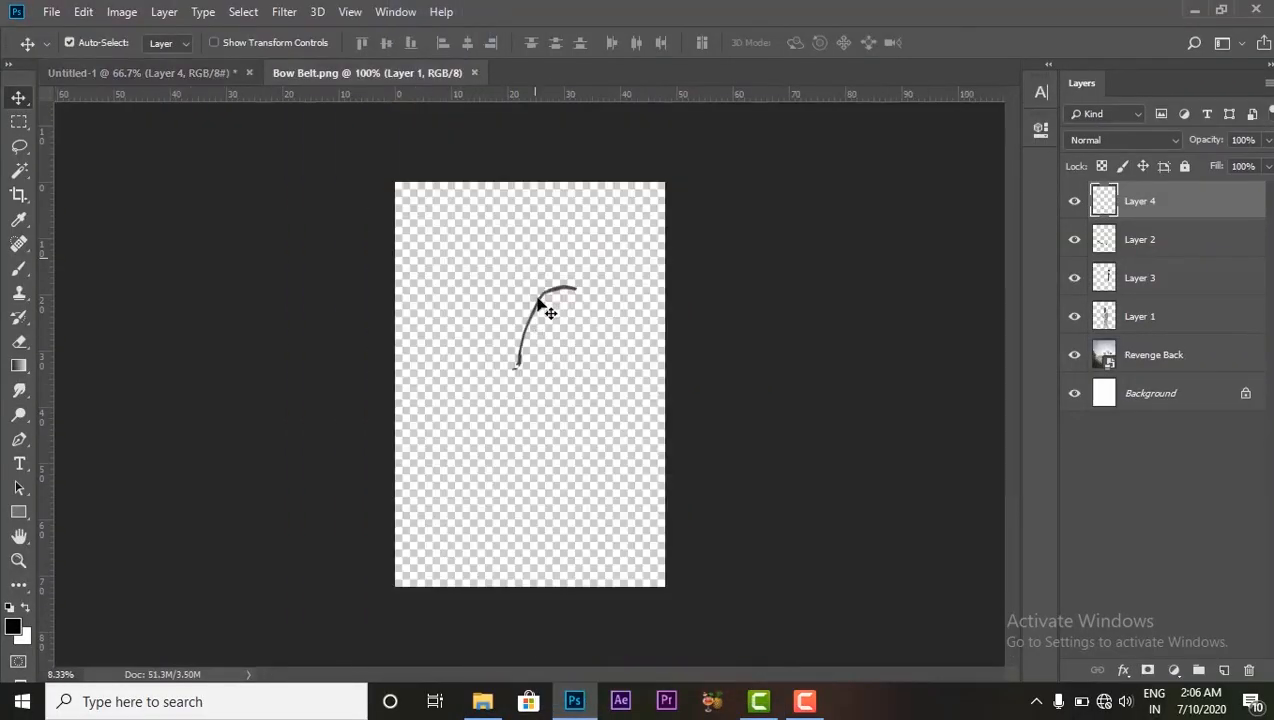
mouse_move(538, 293)
left_mouse_down()
mouse_move(307, 177)
mouse_move(211, 75)
mouse_move(443, 243)
mouse_move(527, 287)
left_mouse_up()
left_click_drag(391, 227, 376, 519)
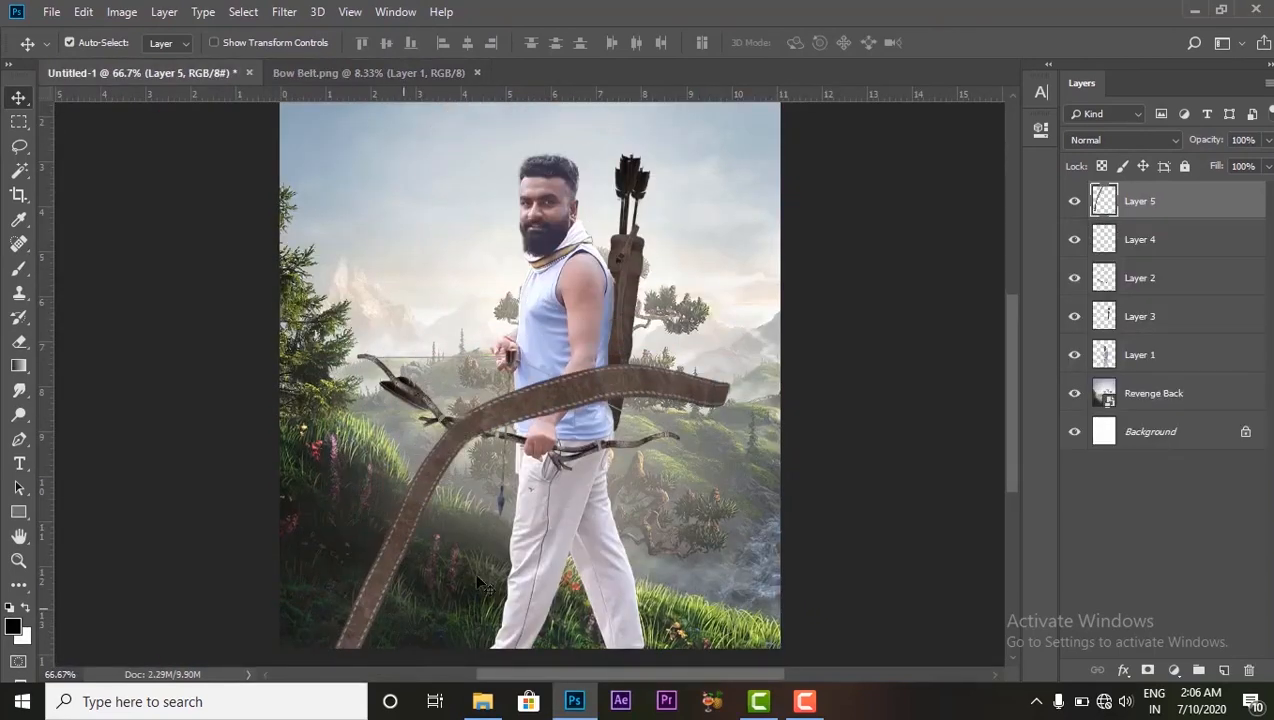
Scale the belt down to about 21.5% and place it across the man's shoulder and chest.
key("ctrl+t")
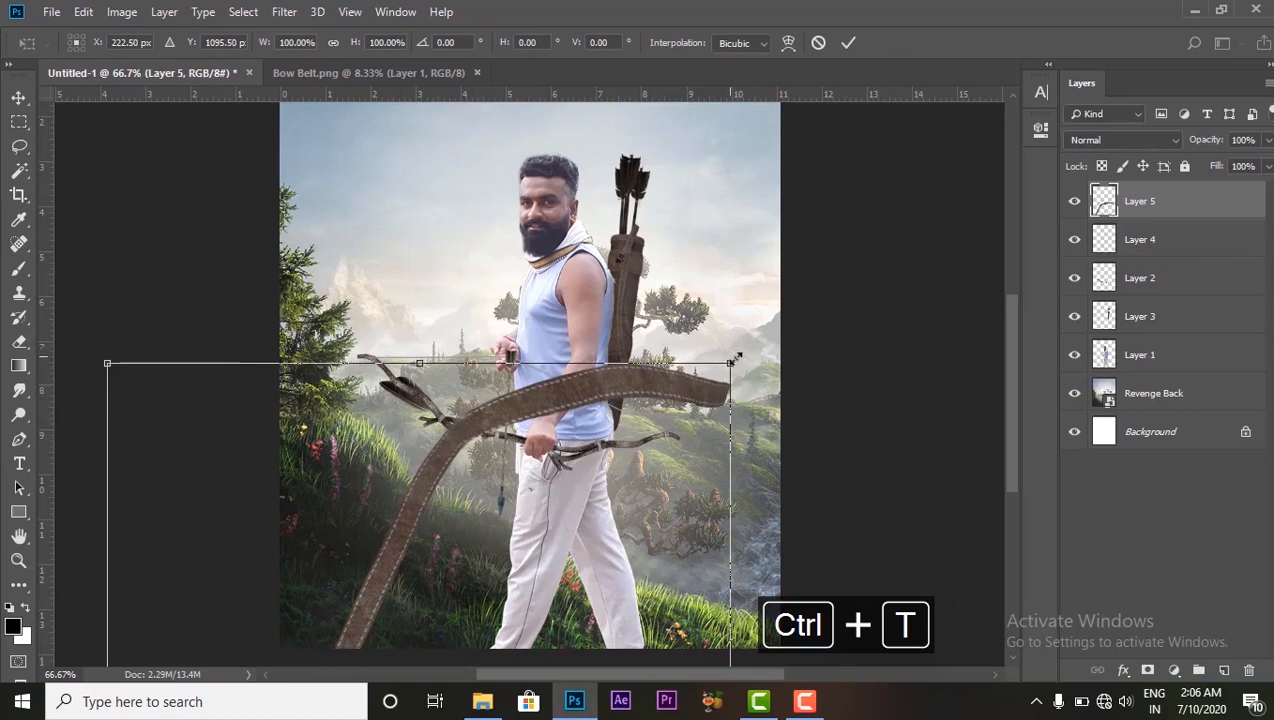
left_click_drag(732, 366, 557, 257)
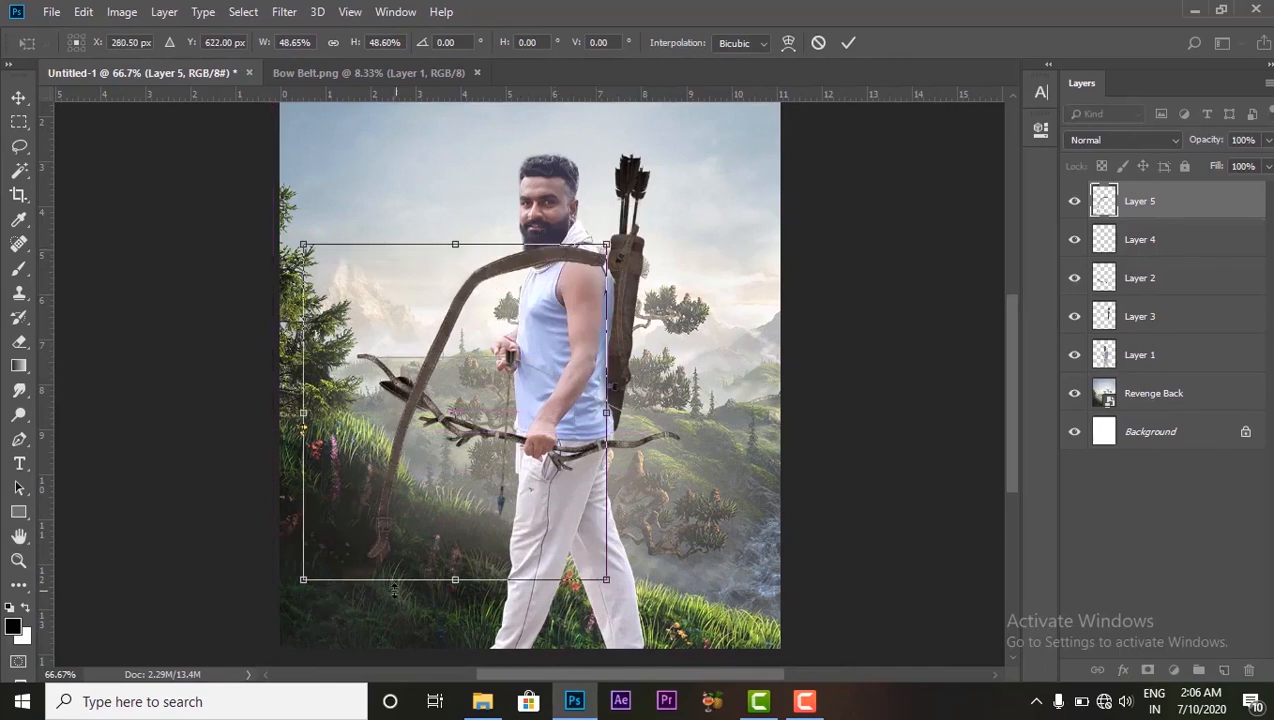
left_click_drag(304, 581, 478, 397)
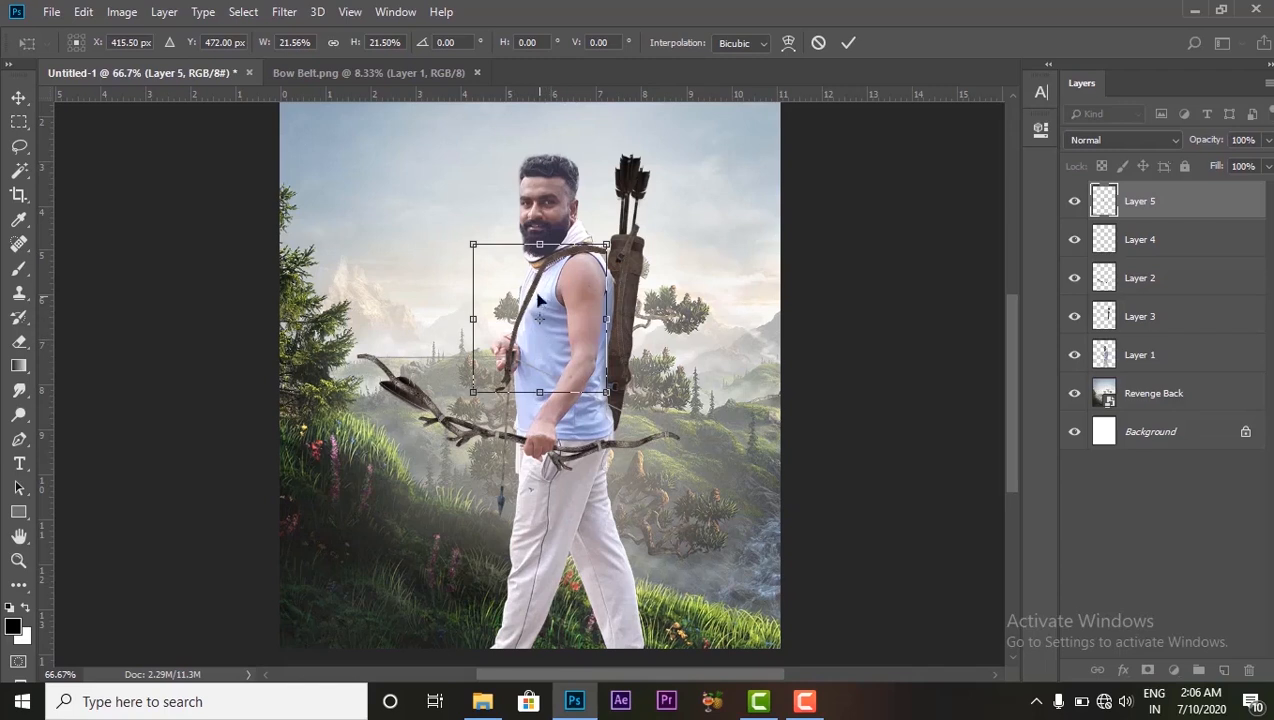
left_click_drag(531, 300, 532, 310)
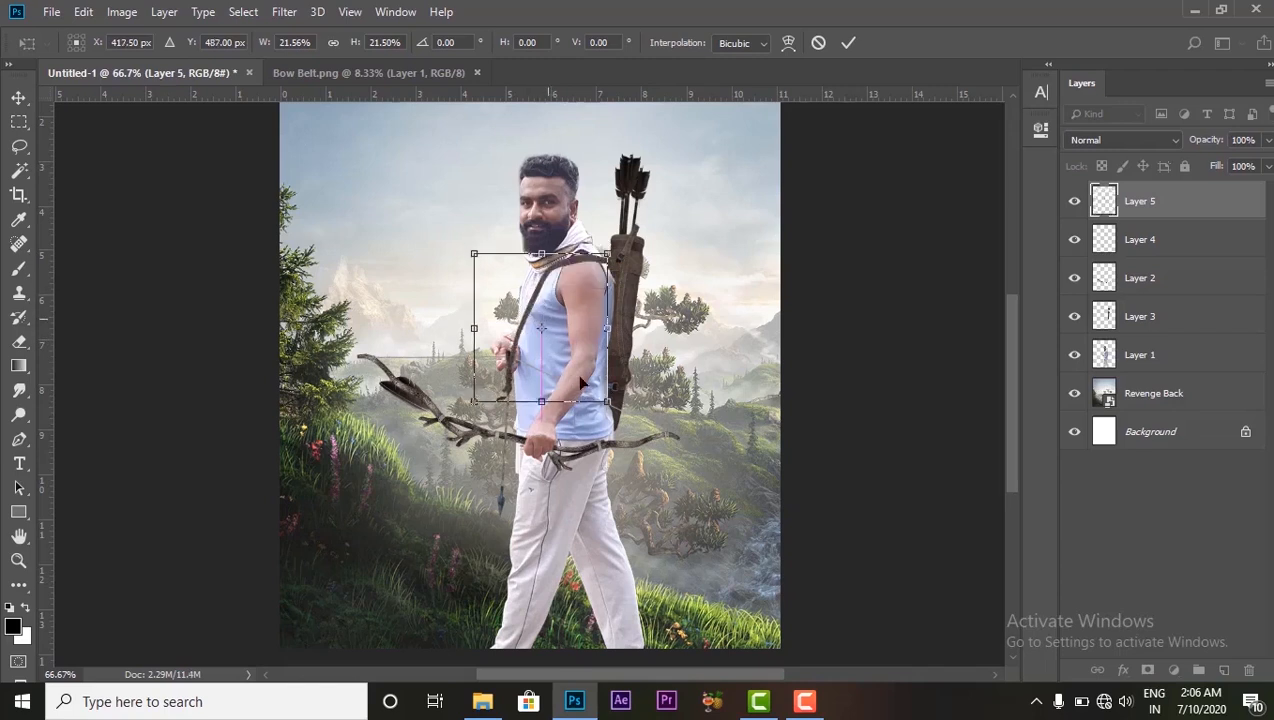
Rotate the quiver belt to about 12.5° and raise it so it lies over the man's shoulder.
key("Right")
key("Right")
key("Right")
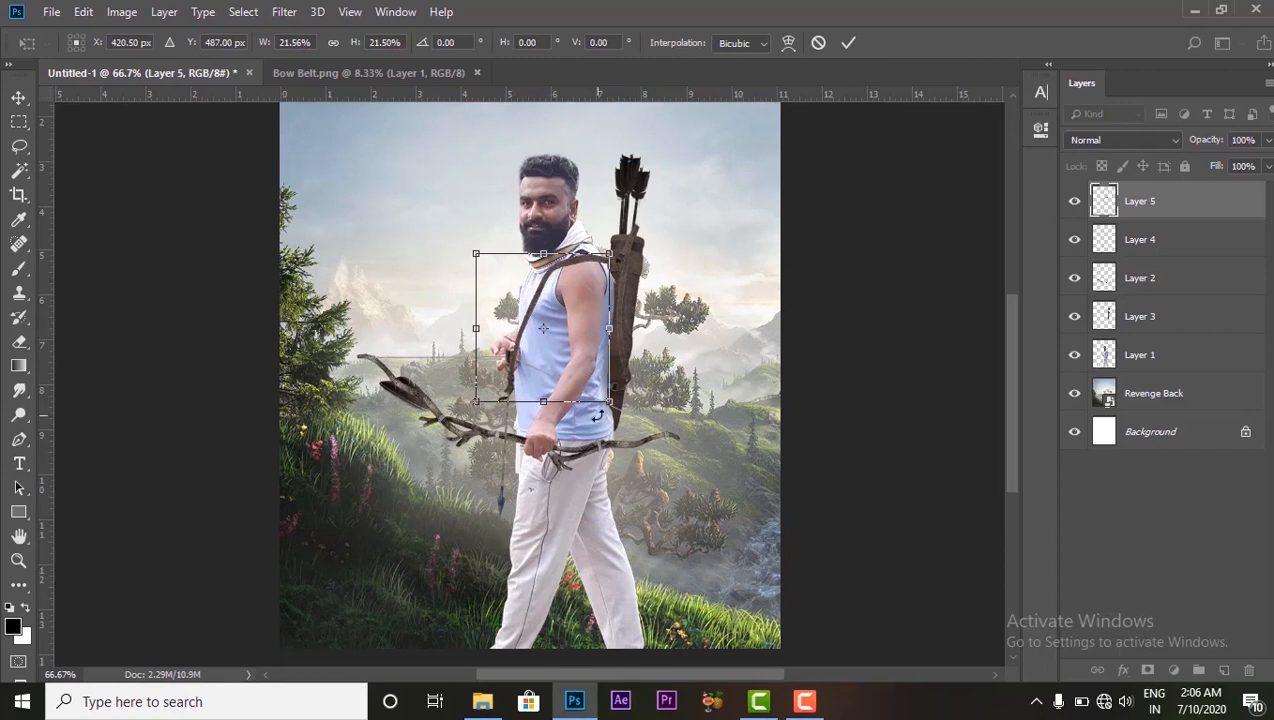
left_click_drag(542, 422, 520, 406)
left_click_drag(538, 317, 536, 299)
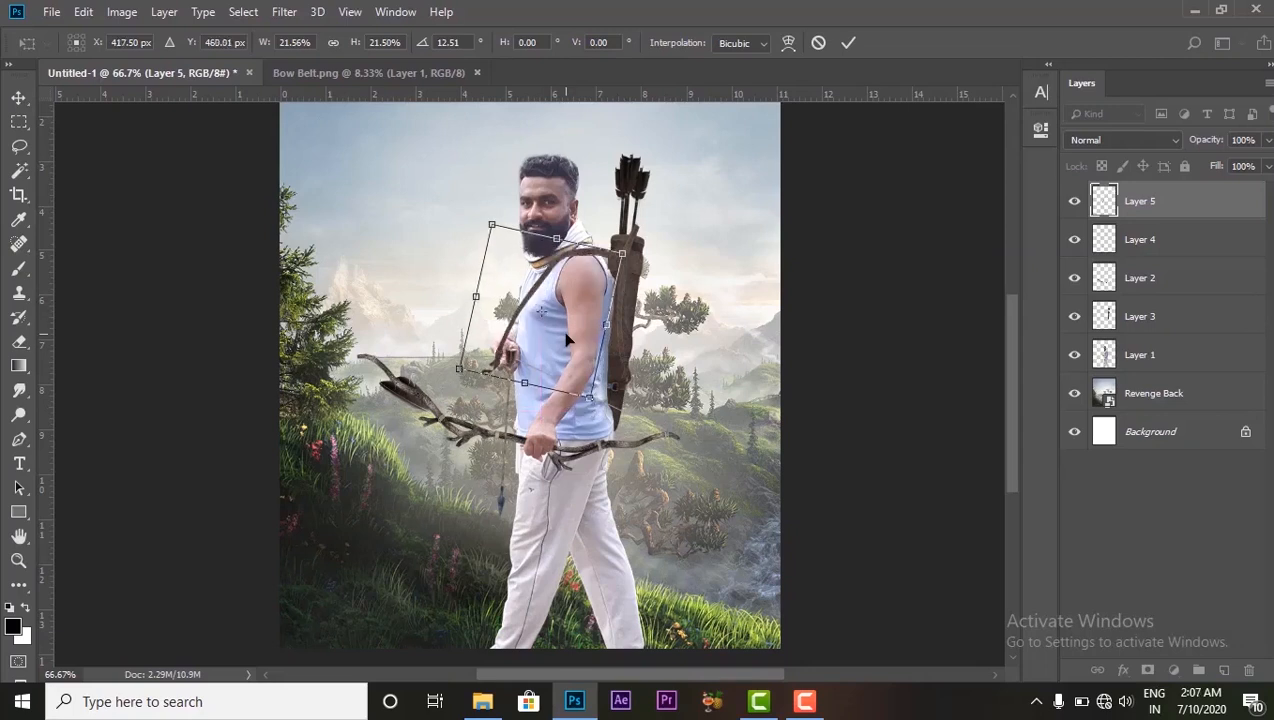
Nudge the rotated belt about 15 px left and 4 px down, and apply the transform.
key("Left")
key("Left")
key("Left")
key("Left")
key("Left")
key("Left")
key("Left")
key("Left")
key("Left")
key("Left")
key("Left")
key("Left")
key("Left")
key("Left")
key("Left")
key("Down")
key("Down")
key("Down")
key("Down")
key("Return")
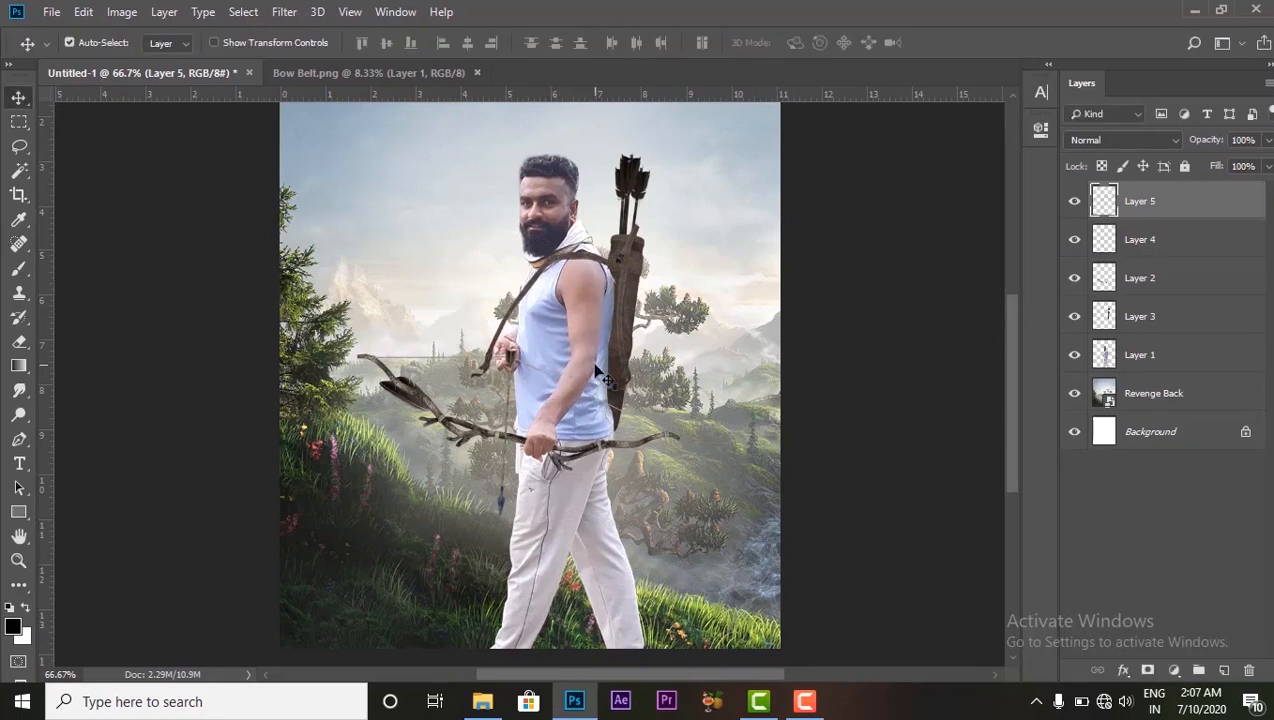
Fine-tune the belt's horizontal position so its upper end meets the quiver at the shoulder.
key("ctrl+equal")
key("ctrl+equal")
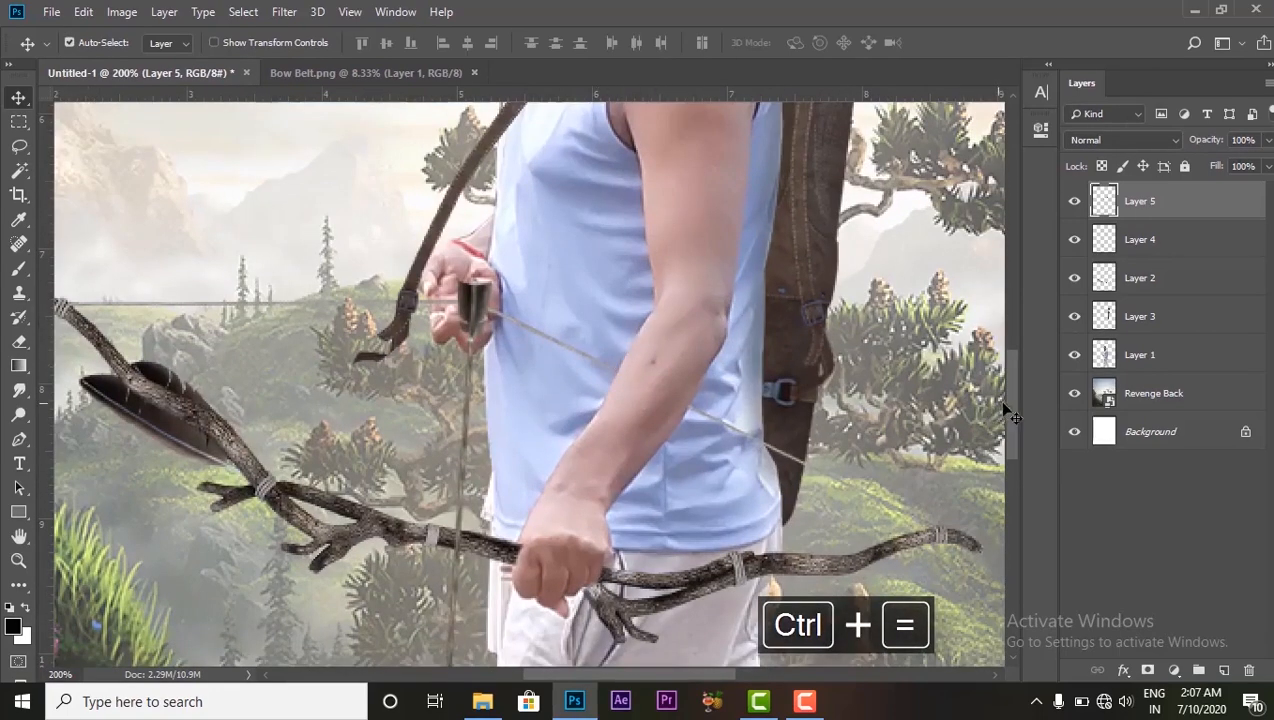
scroll(1005, 405, "up", 5)
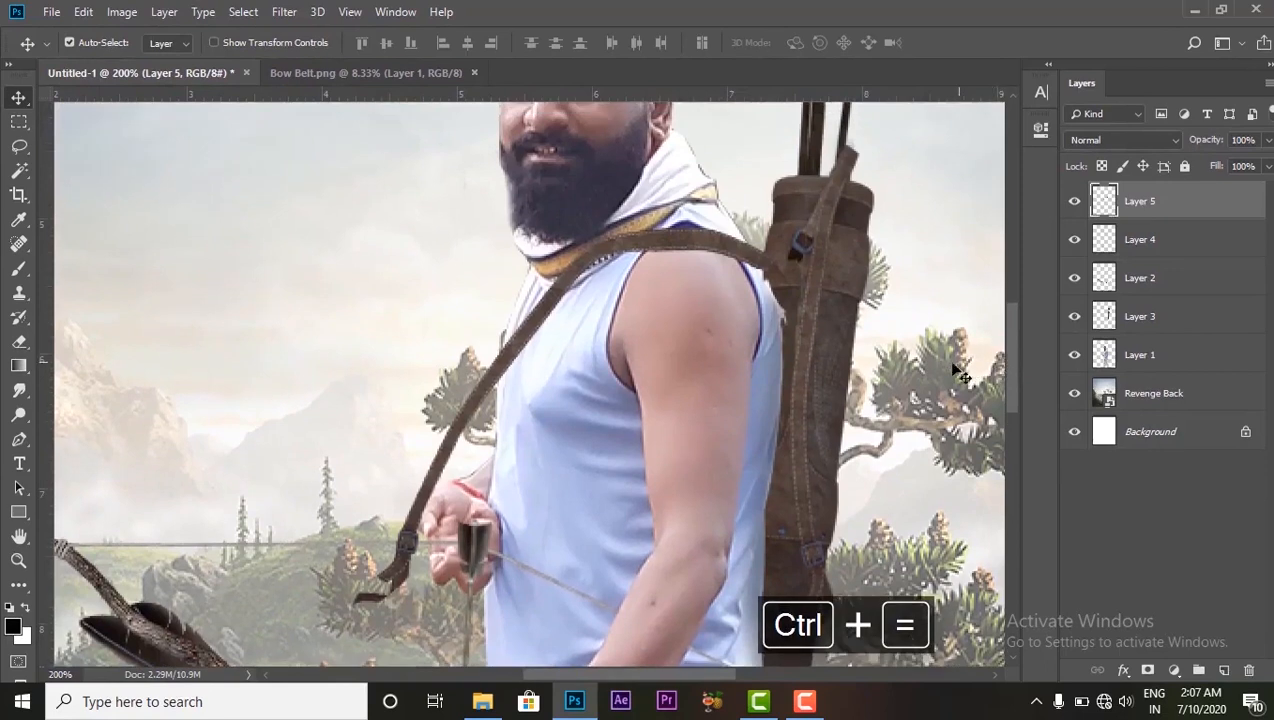
key("Left")
key("Left")
key("Left")
key("Left")
key("Left")
key("Right")
key("Right")
key("Right")
key("Right")
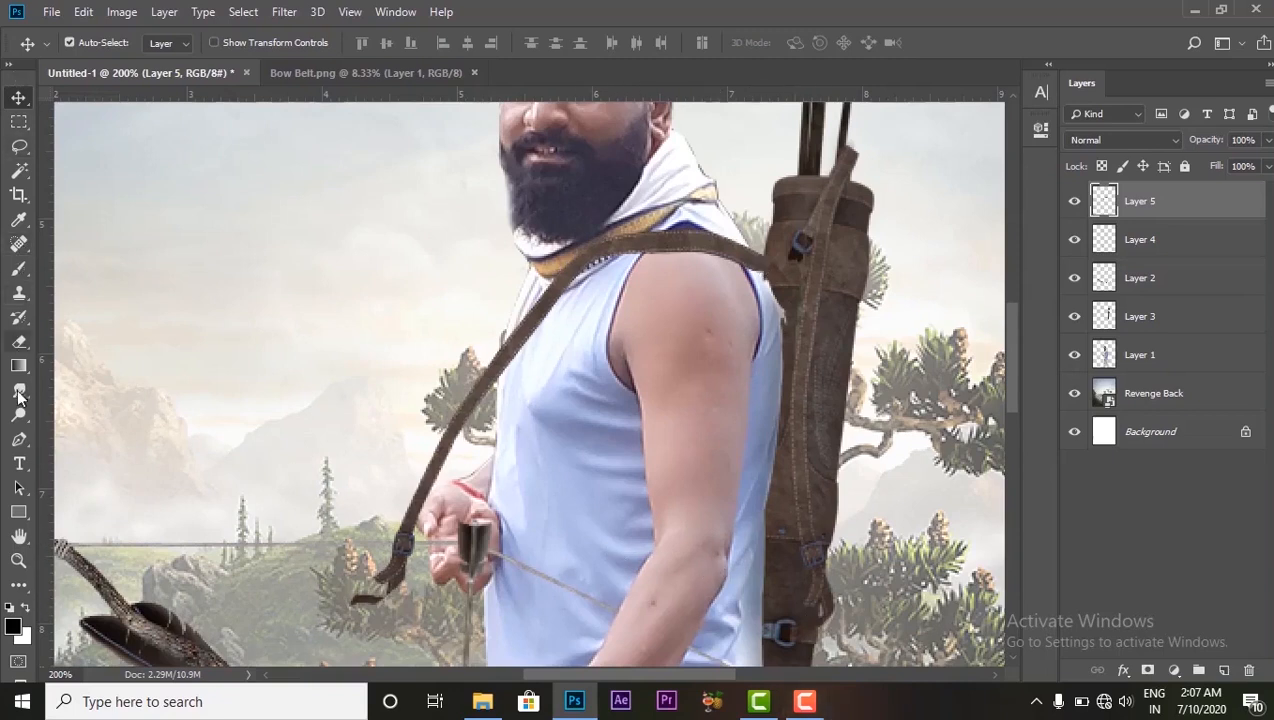
Erase the lower end of the belt that extends past the front edge of the man's shirt.
left_click(22, 342)
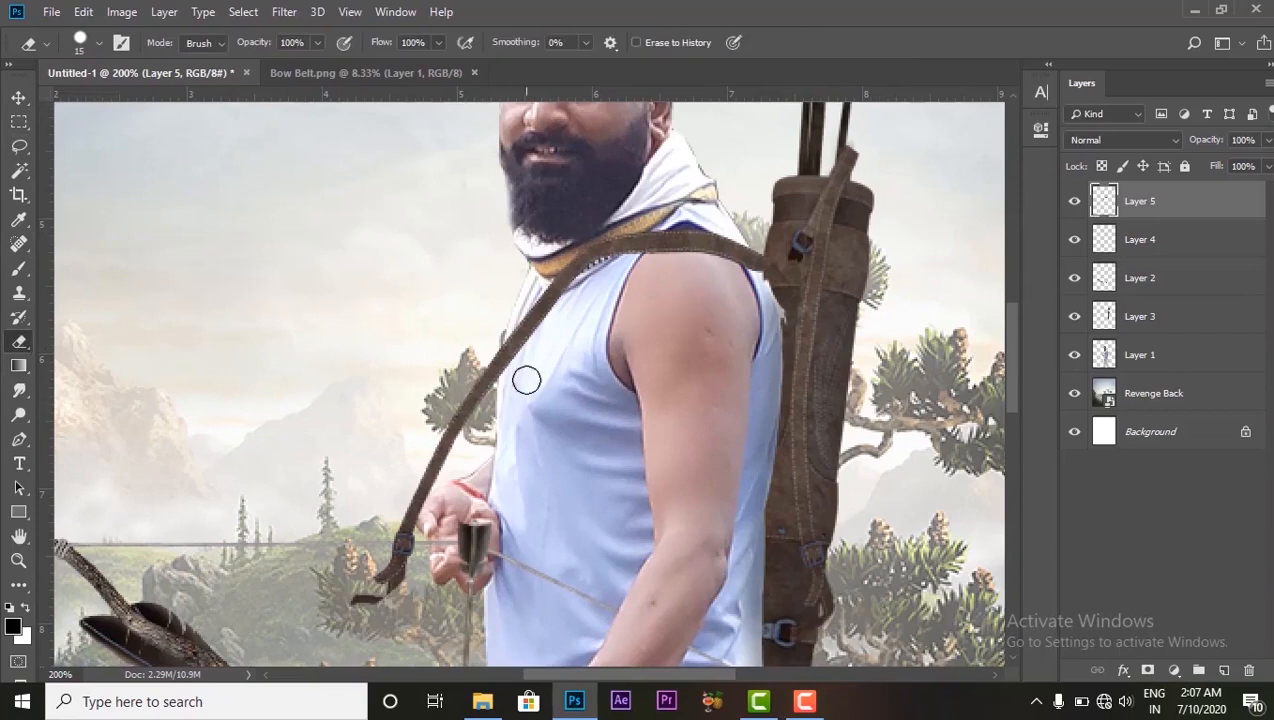
mouse_move(478, 348)
left_mouse_down()
mouse_move(474, 417)
mouse_move(400, 530)
mouse_move(400, 564)
mouse_move(368, 593)
mouse_move(333, 598)
mouse_move(383, 573)
mouse_move(450, 442)
mouse_move(472, 352)
left_mouse_up()
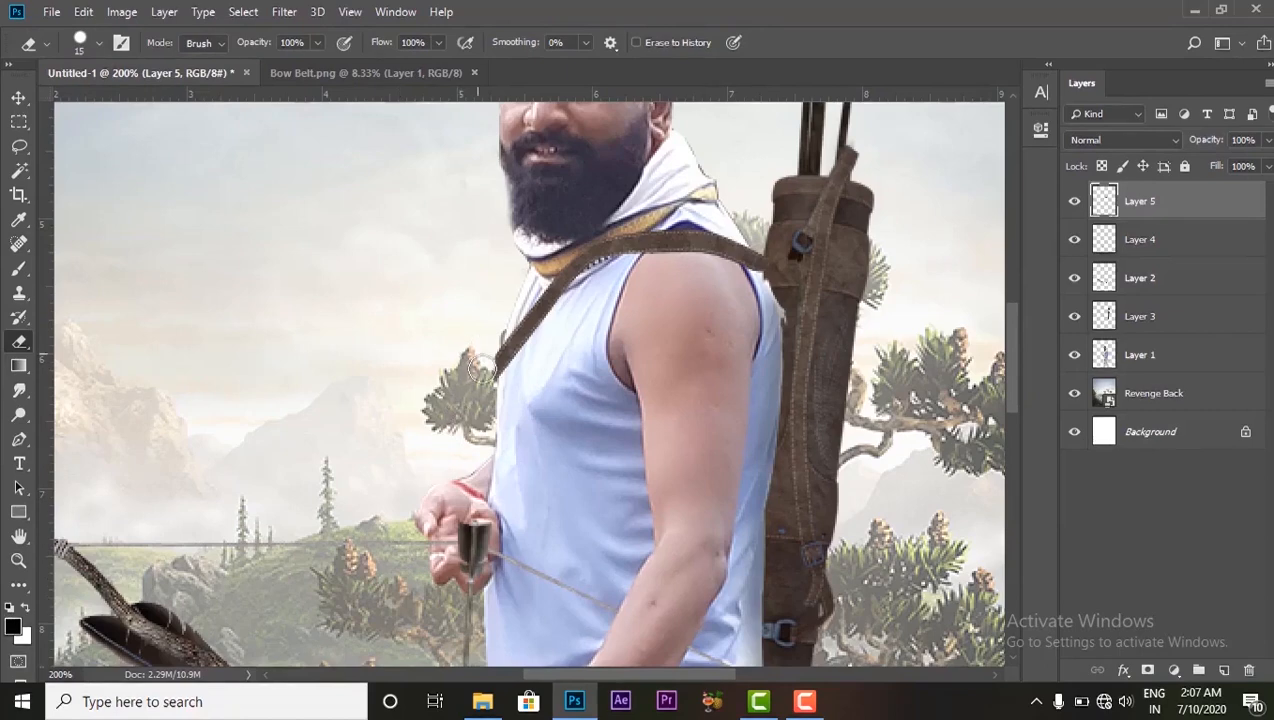
left_click(17, 102)
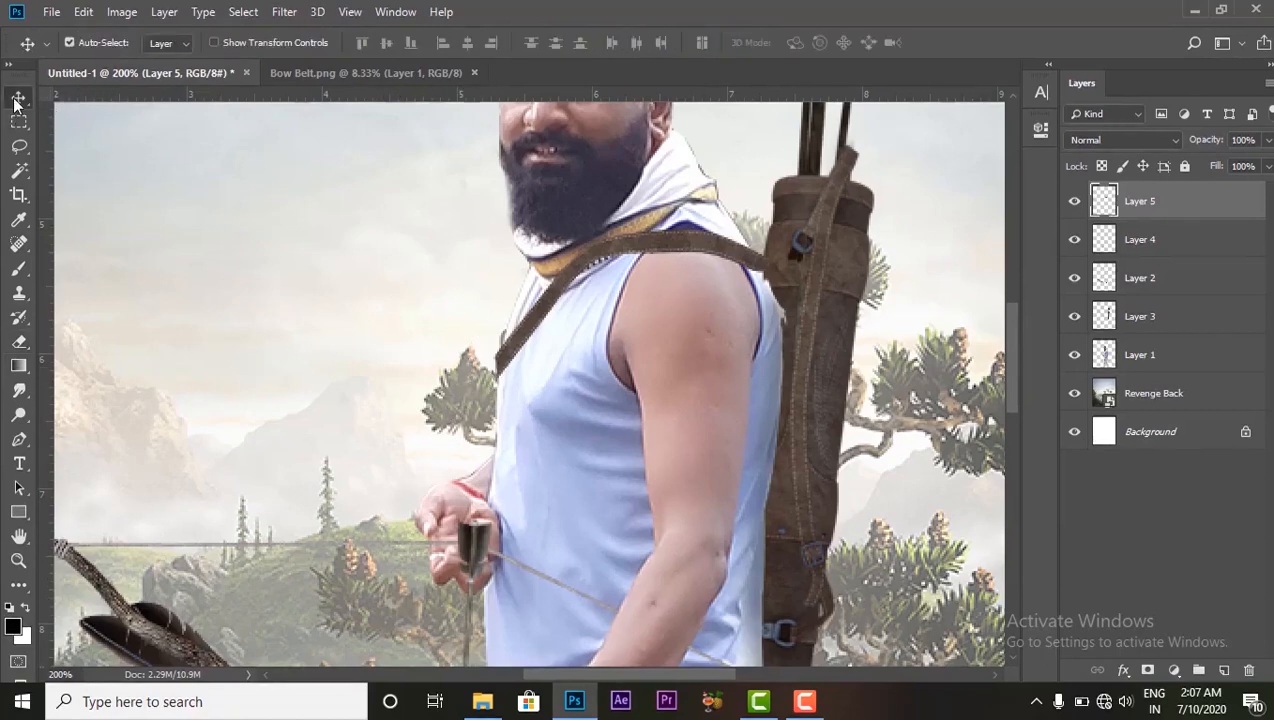
key("ctrl+minus")
key("ctrl+minus")
key("ctrl+minus")
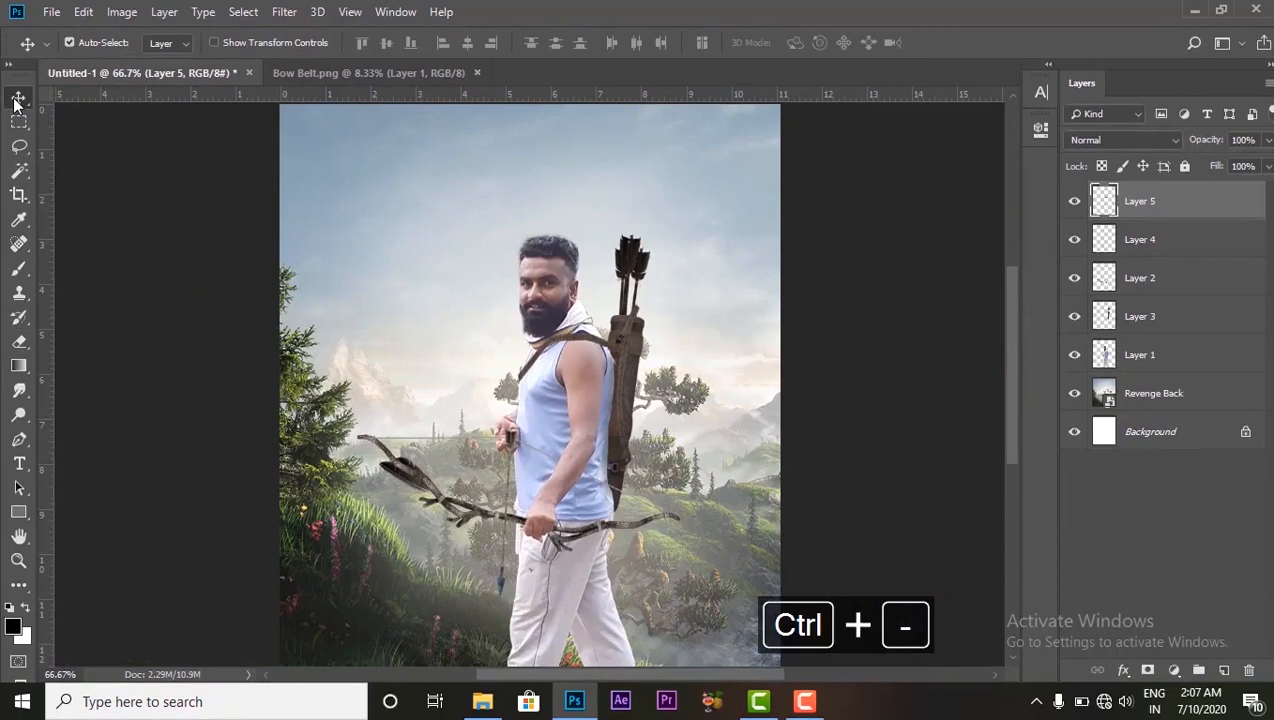
key("ctrl+equal")
key("ctrl+minus")
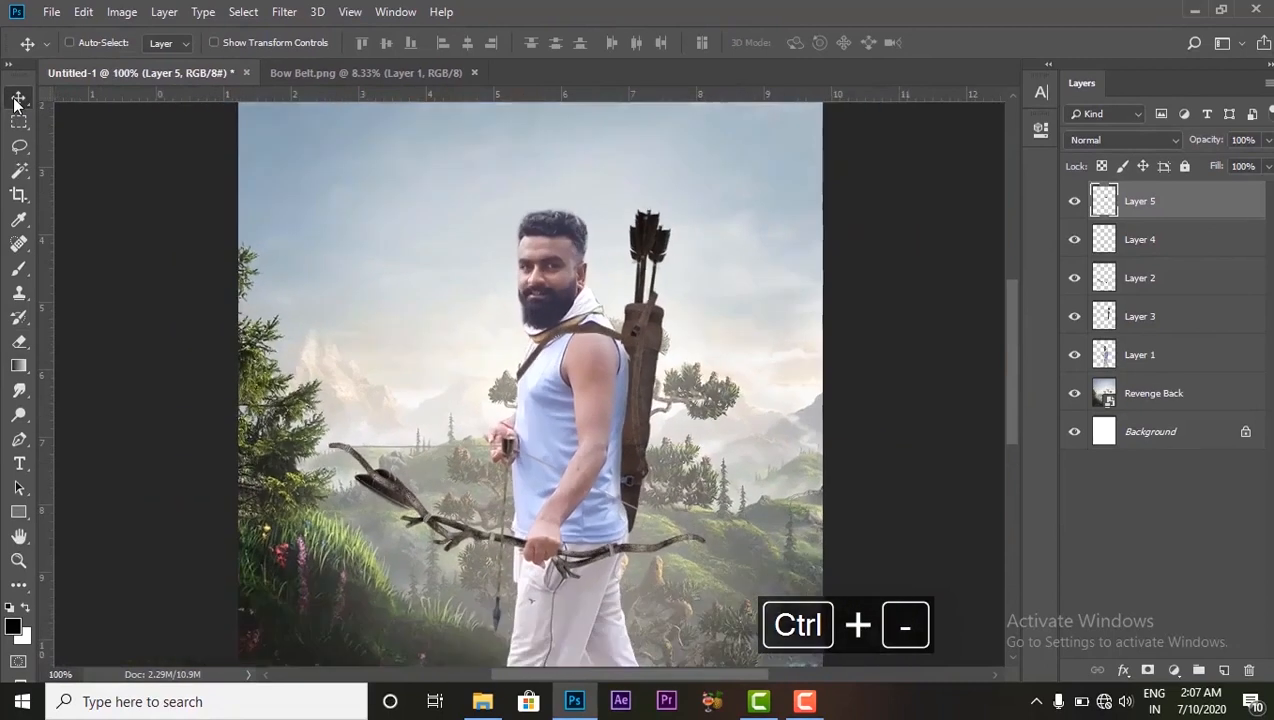
key("ctrl+minus")
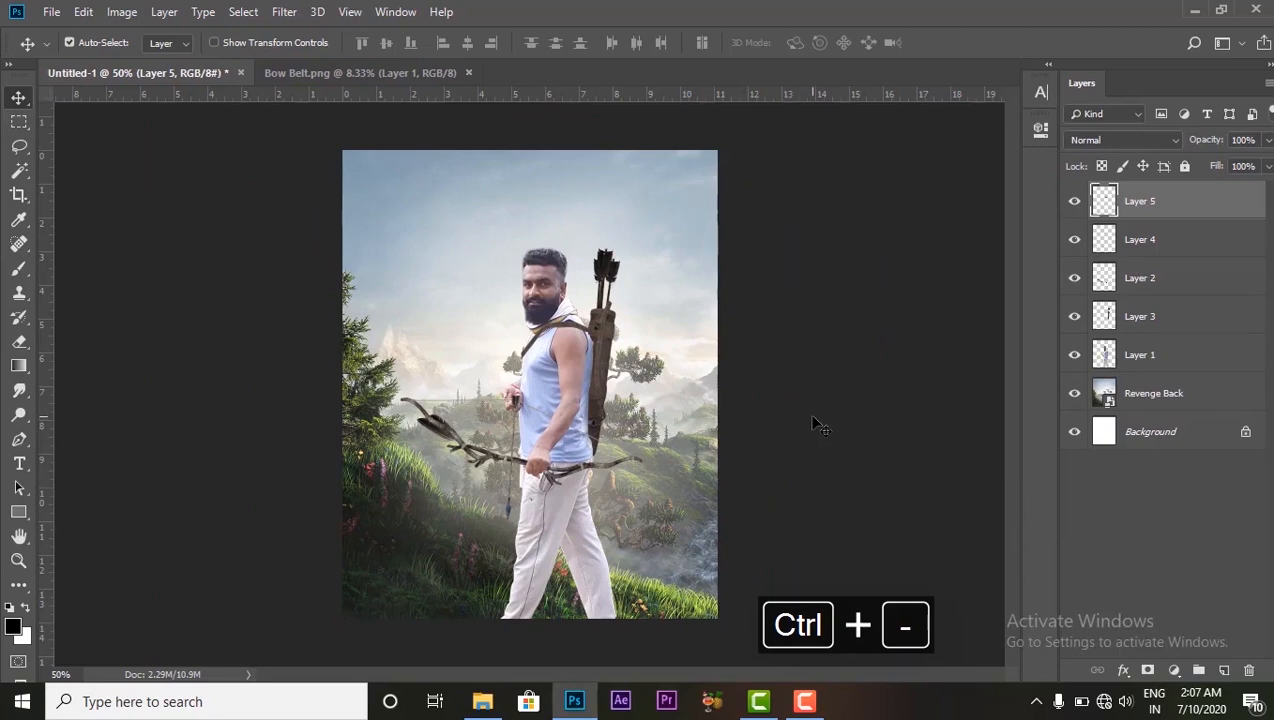
Add a new layer above the belt and sample a grey-green foreground colour (#959c82) from the image for the Brush.
left_click(1147, 354)
left_click(1148, 201)
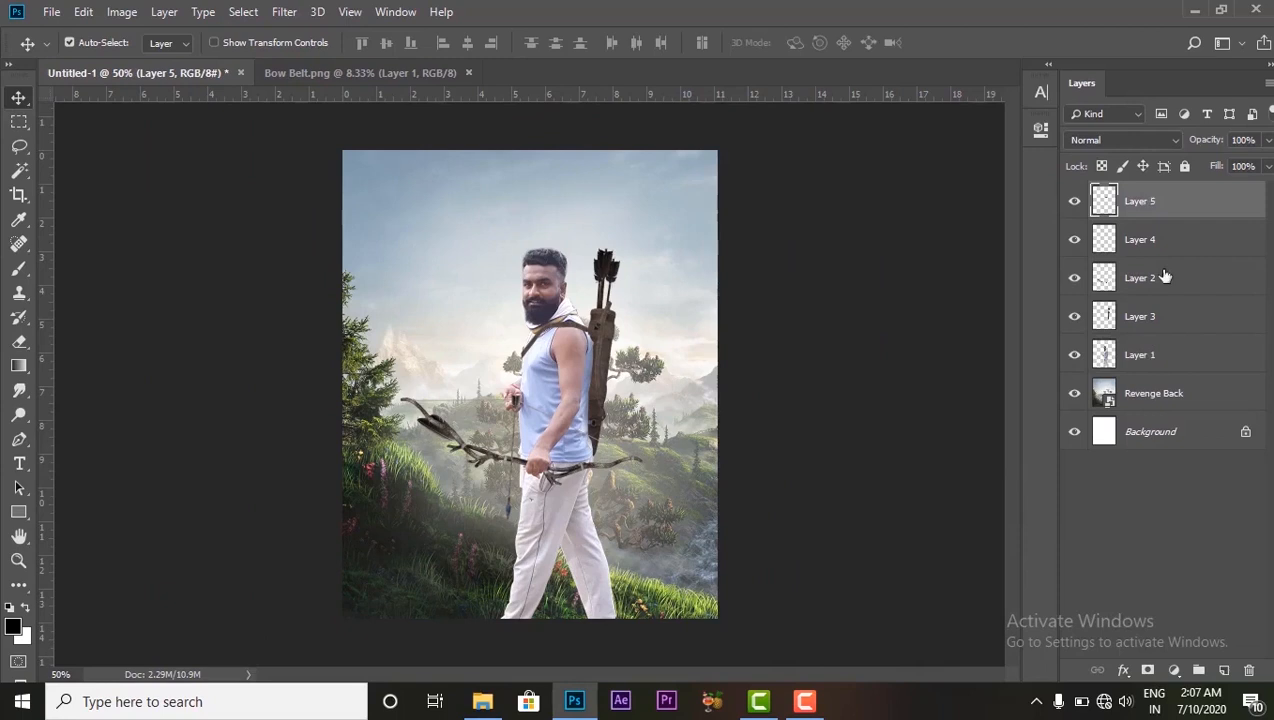
left_click(1224, 670)
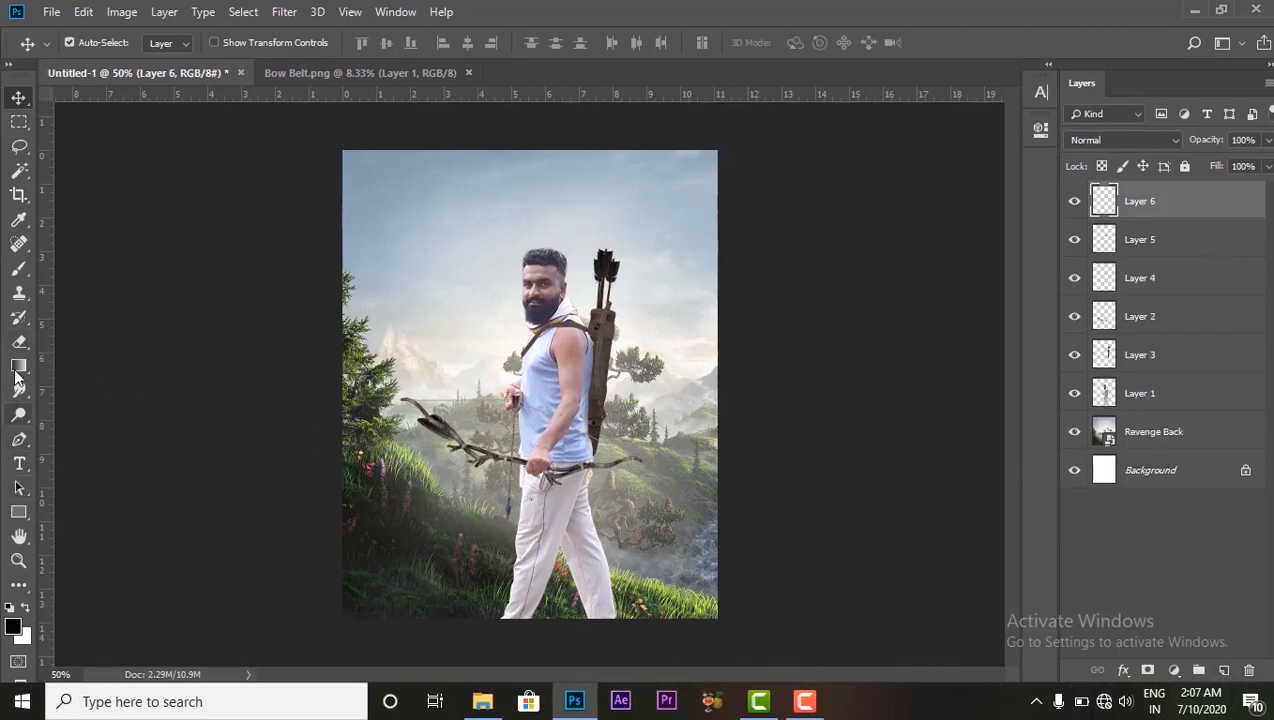
left_click(18, 268)
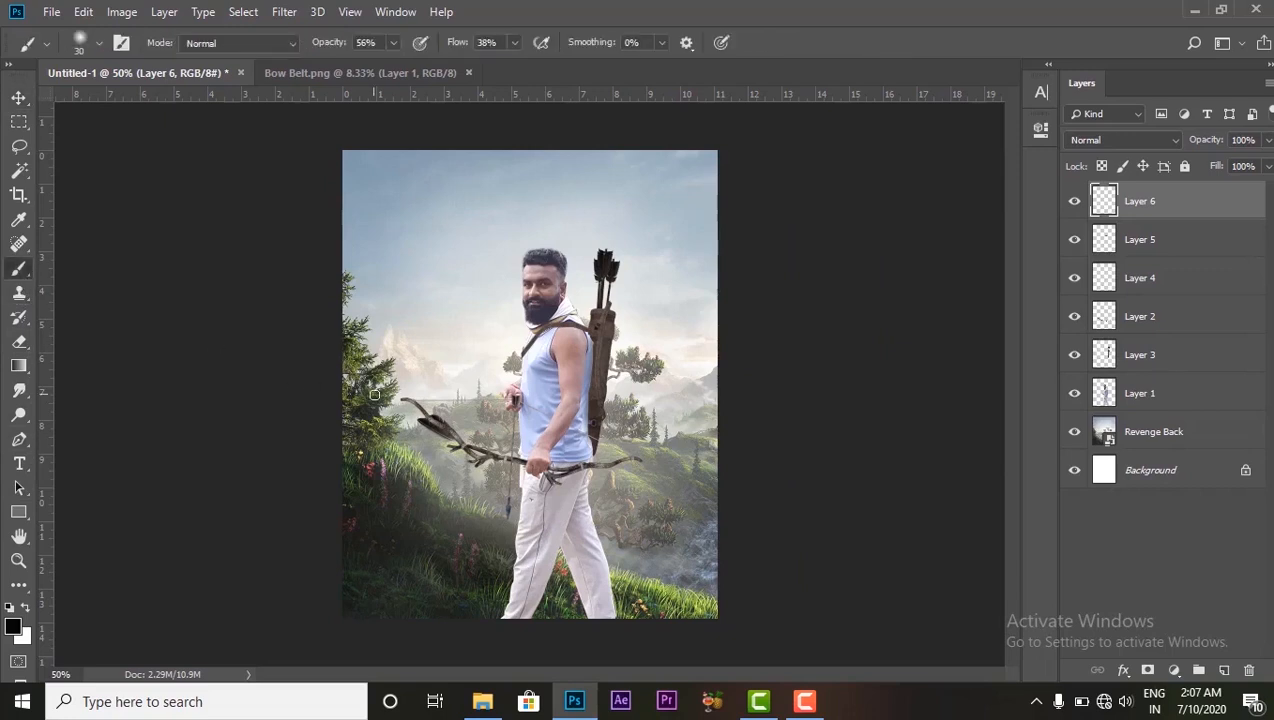
left_click(14, 627)
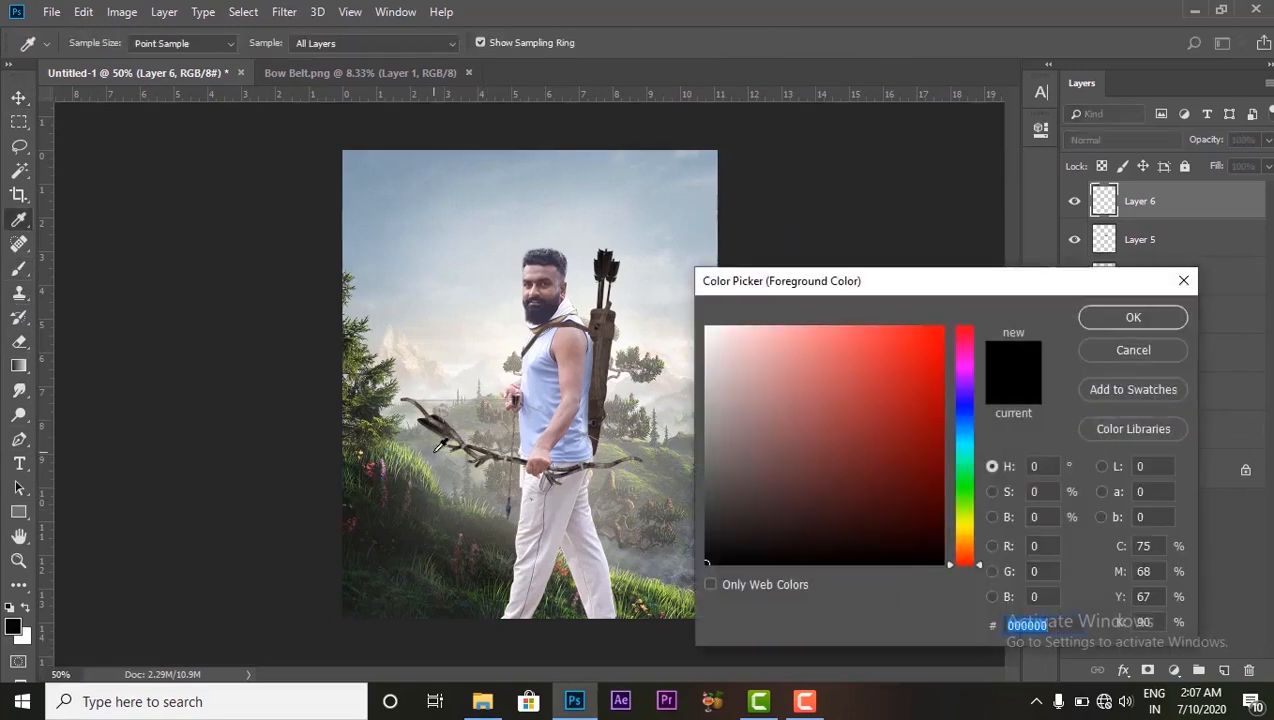
left_click(459, 453)
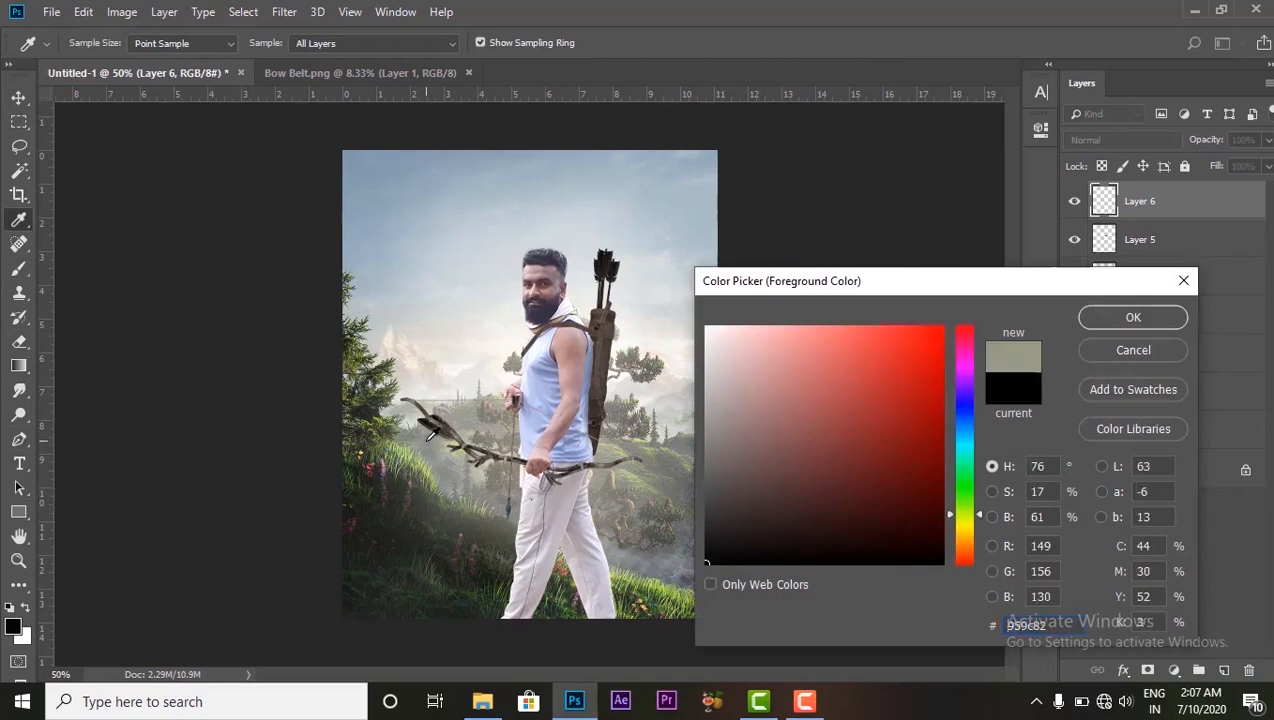
left_click(1104, 318)
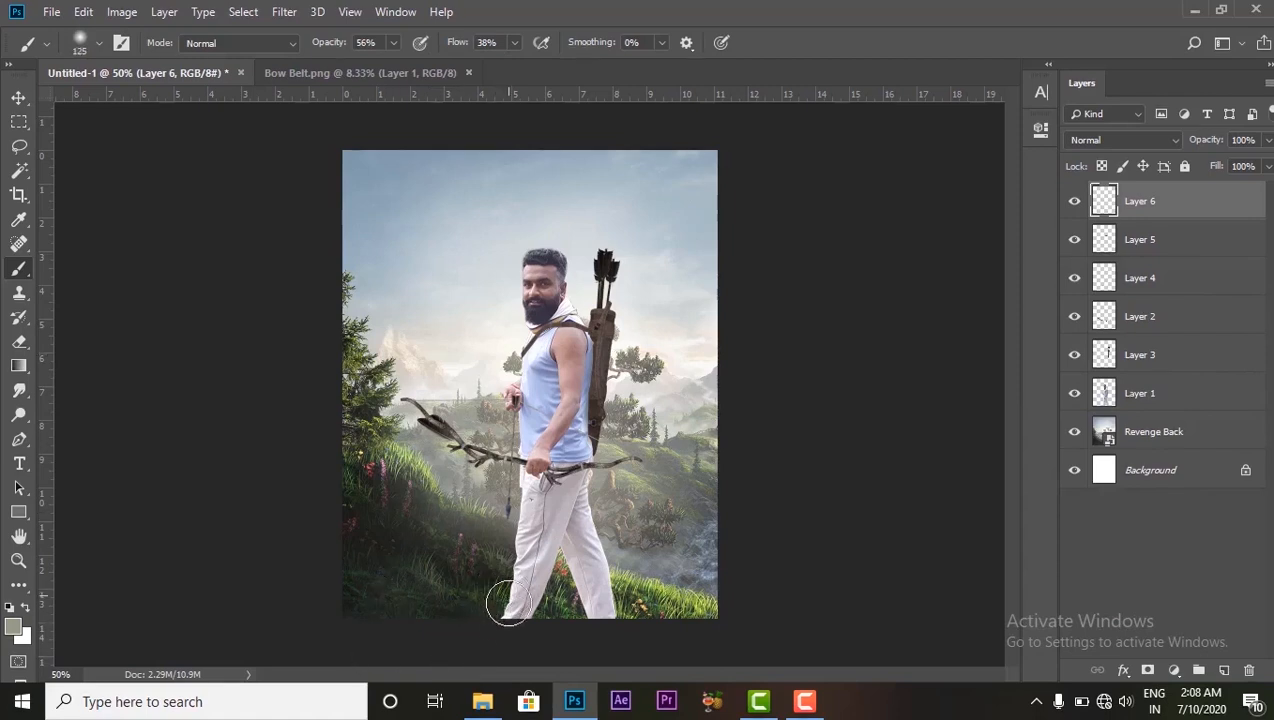
Paint the grey-green tint over the man with a soft 125 px brush and set the layer's blend mode to Color.
mouse_move(515, 611)
left_mouse_down()
mouse_move(547, 455)
mouse_move(575, 487)
mouse_move(599, 611)
mouse_move(562, 456)
left_mouse_up()
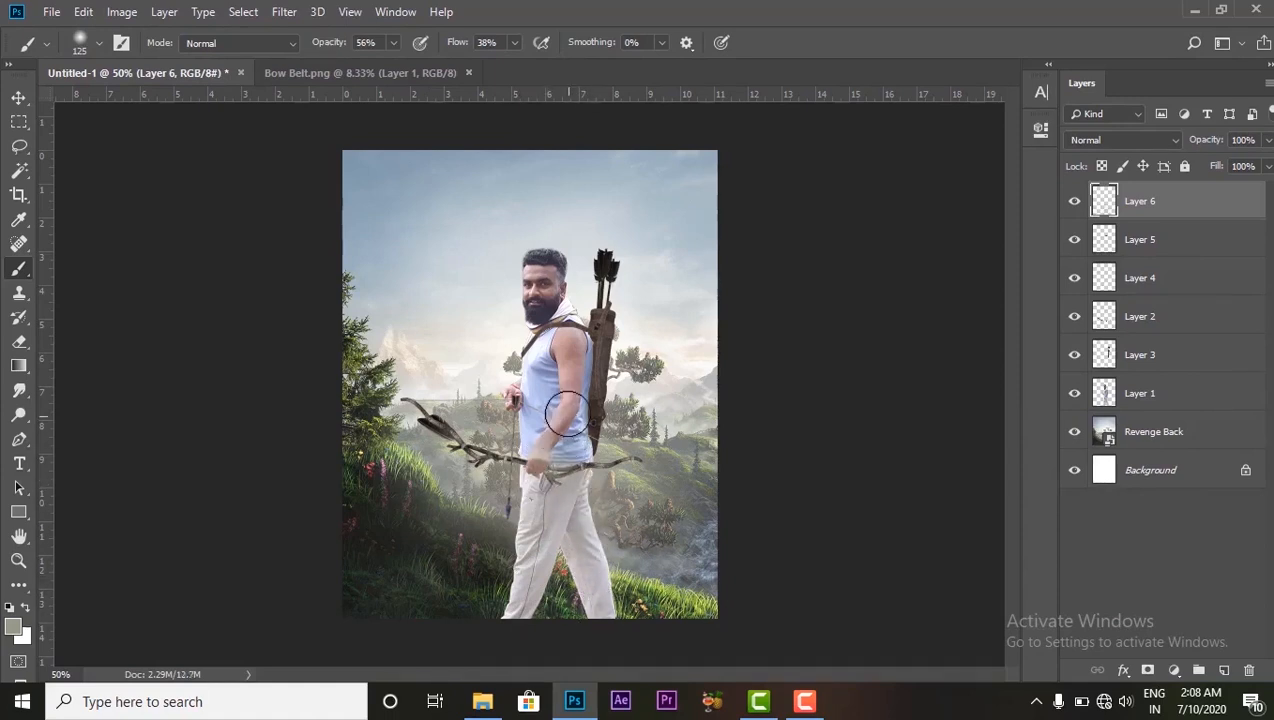
mouse_move(572, 348)
left_mouse_down()
mouse_move(545, 257)
mouse_move(536, 463)
left_mouse_up()
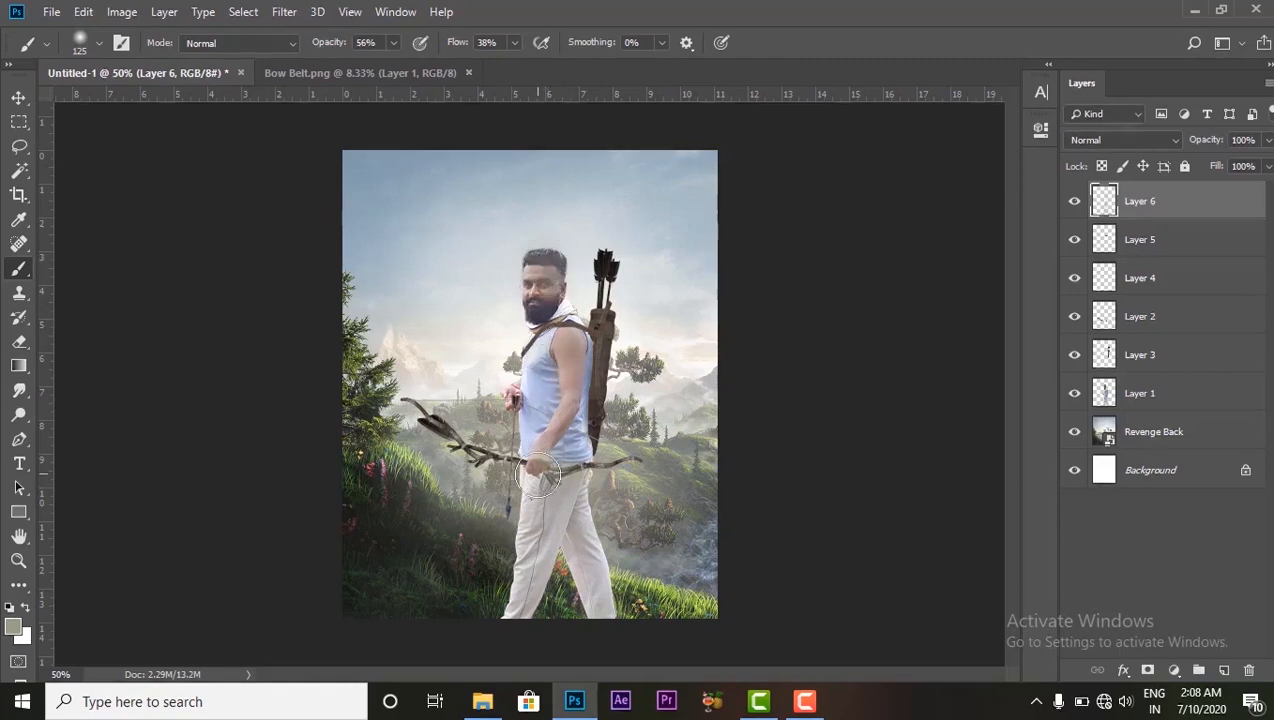
left_click_drag(586, 328, 588, 428)
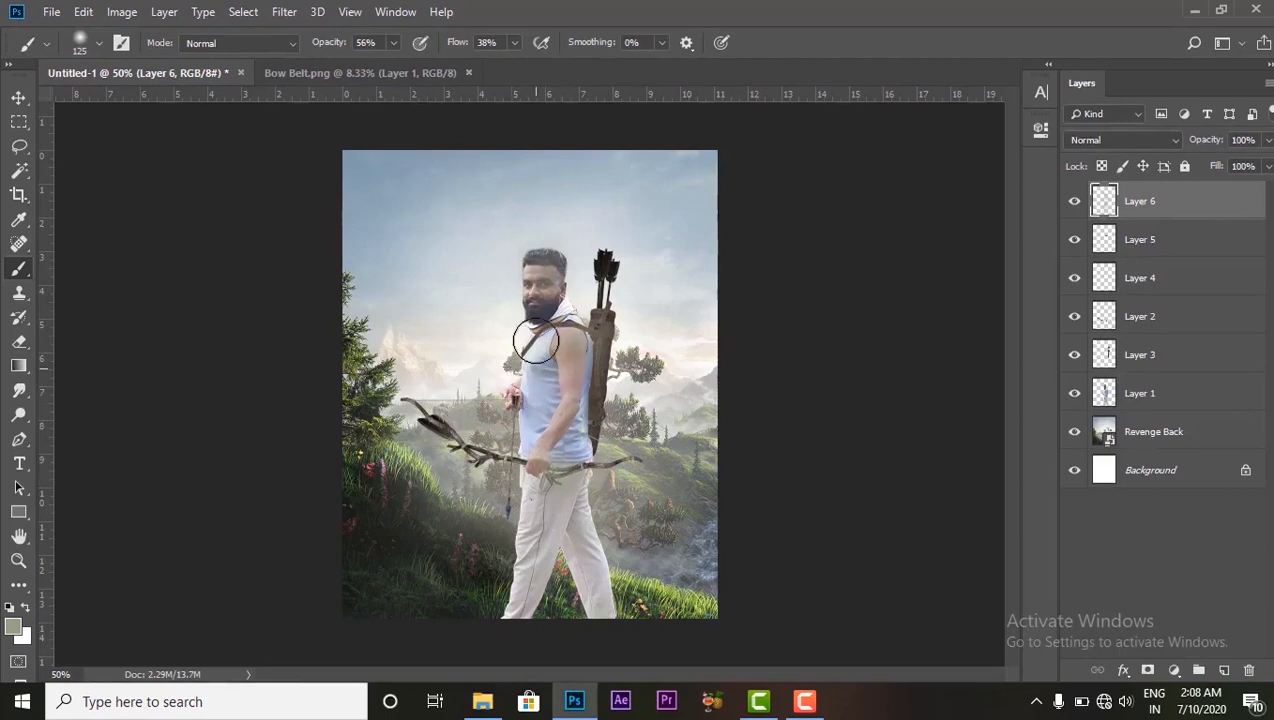
left_click(19, 100)
left_click(1097, 146)
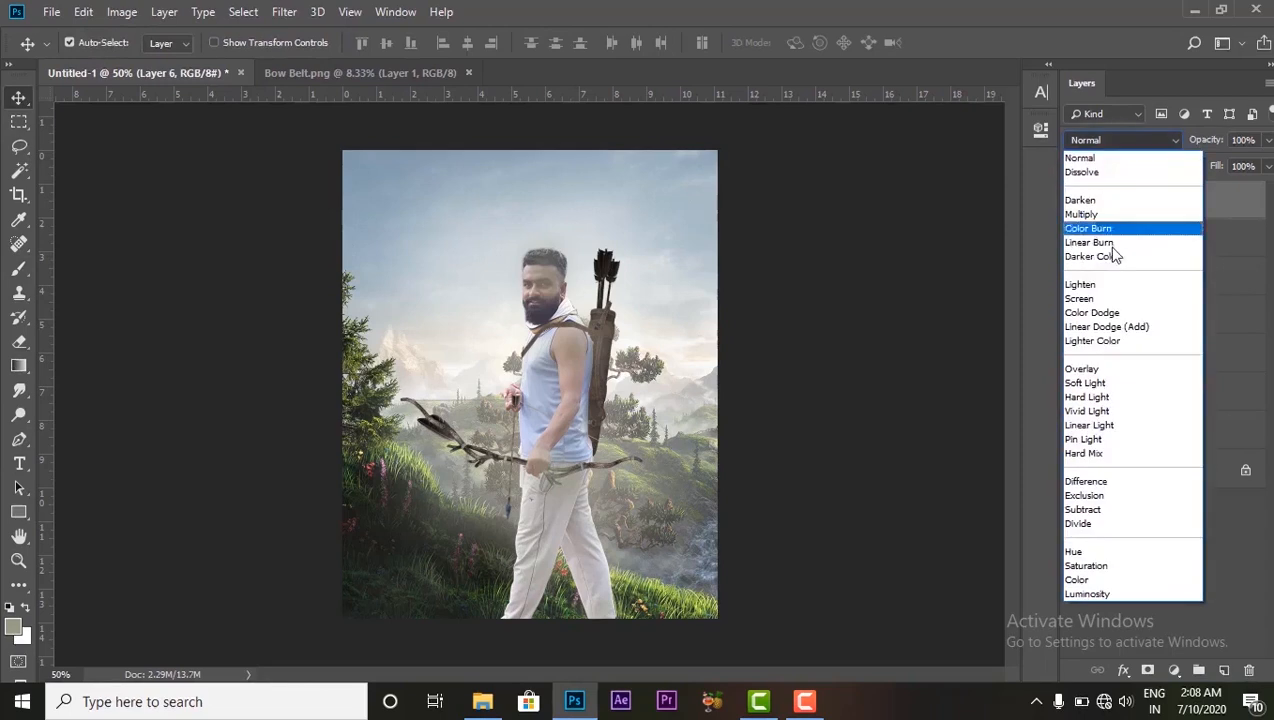
left_click(1080, 581)
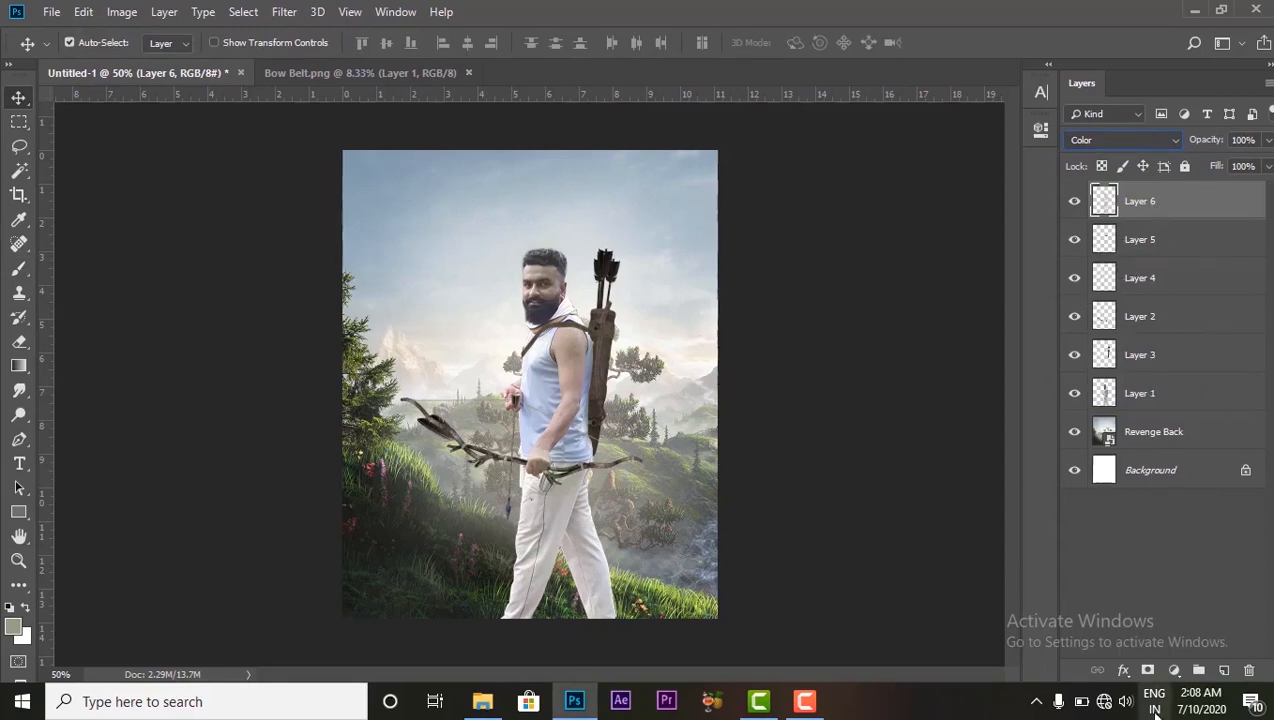
Lighten the man's face and arm on Layer 1 with the Dodge tool, using Midtones range and 33% exposure.
left_click(1224, 671)
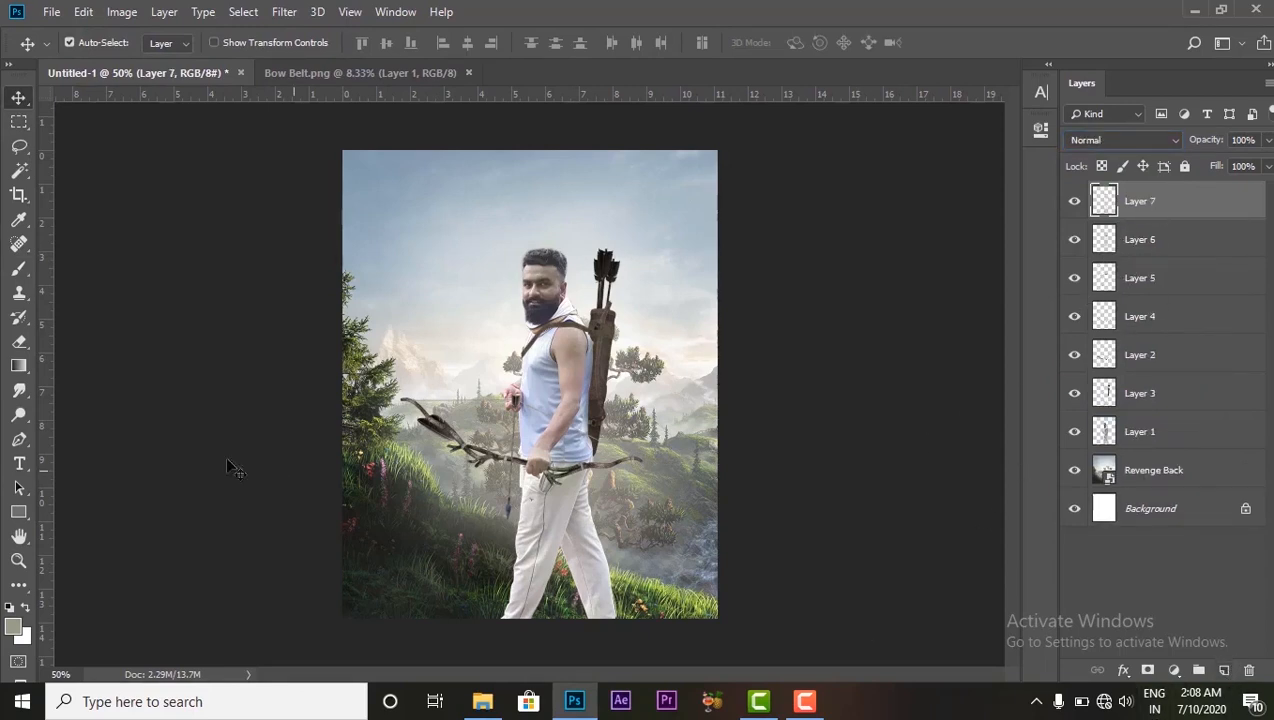
left_click(24, 424)
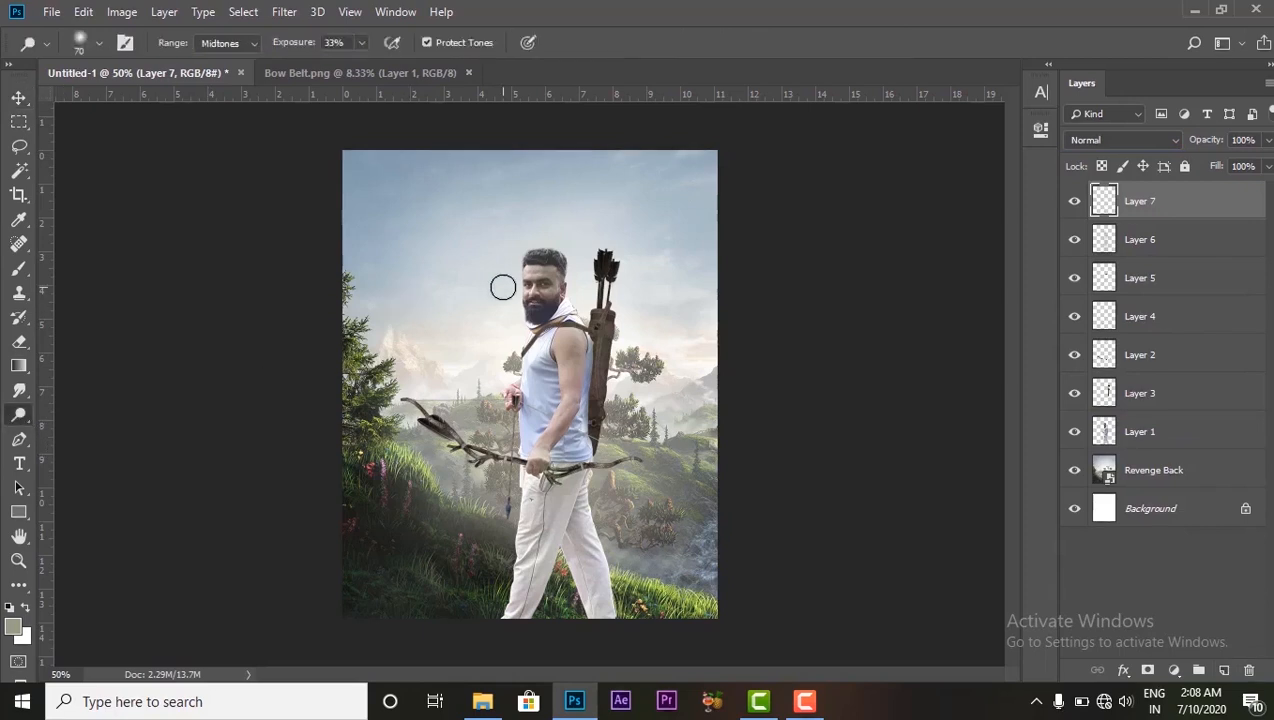
key("ctrl+z")
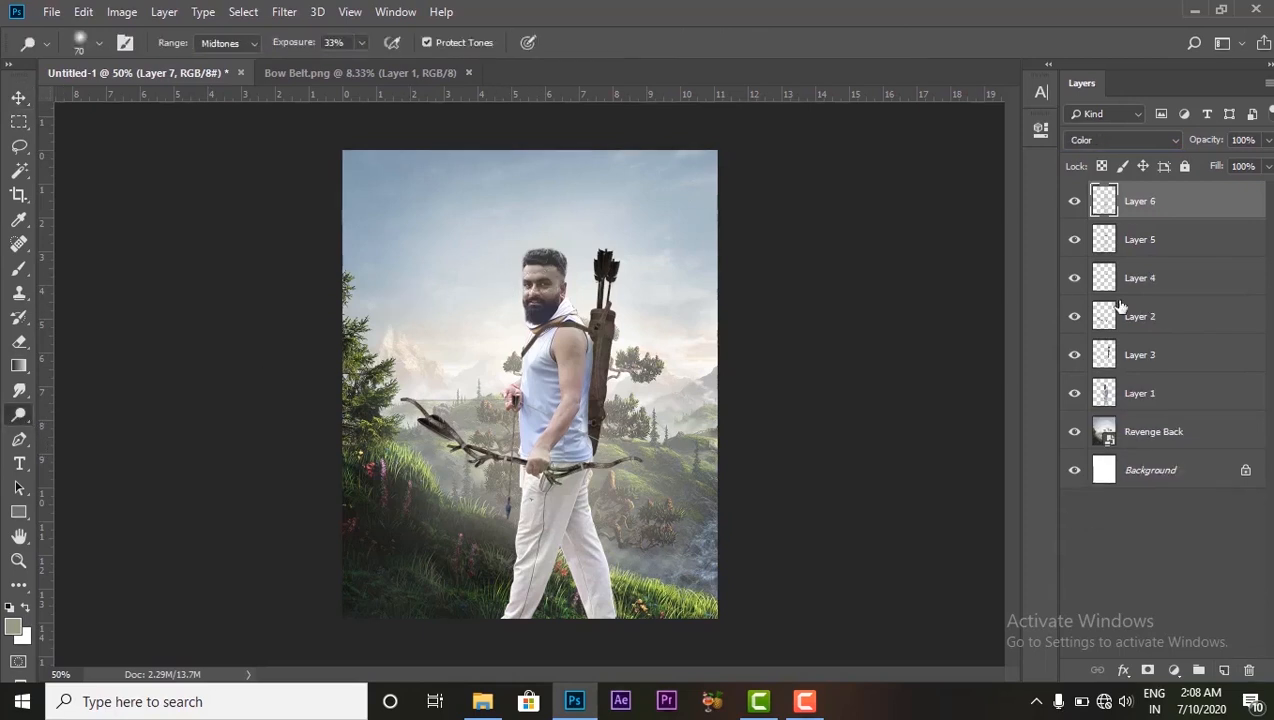
left_click(1138, 390)
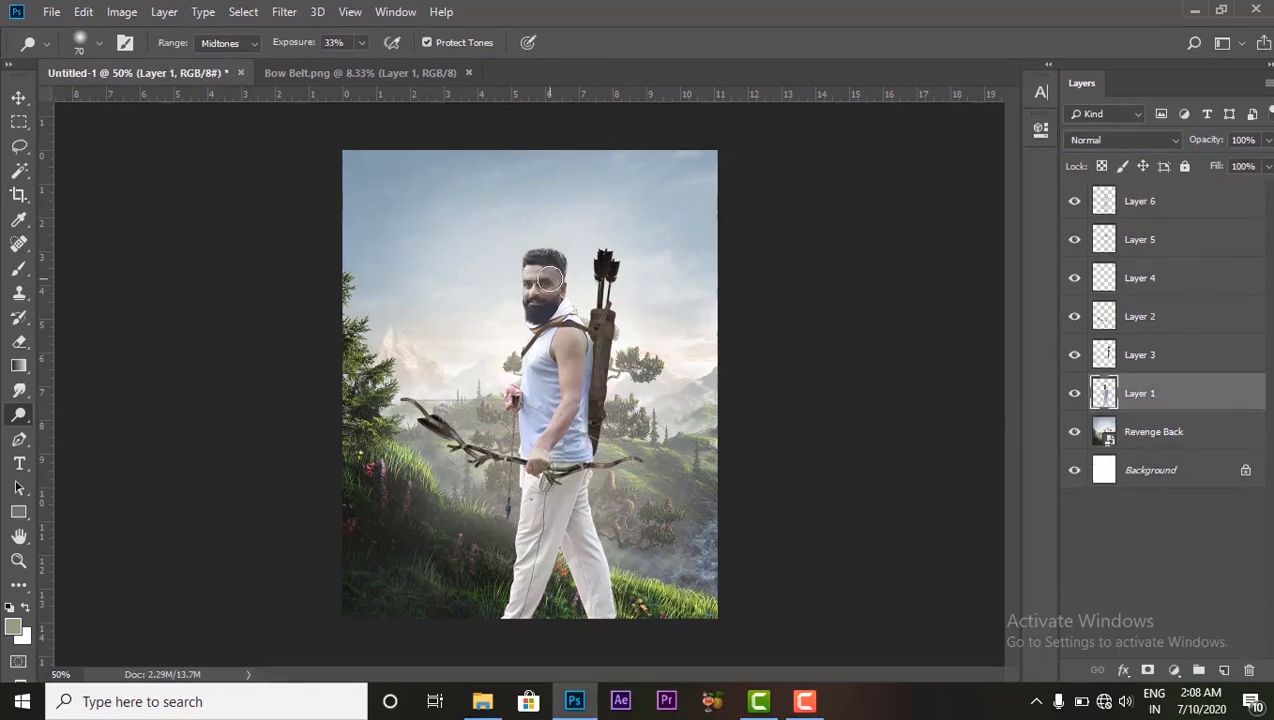
mouse_move(532, 280)
left_mouse_down()
mouse_move(540, 271)
mouse_move(550, 289)
left_mouse_up()
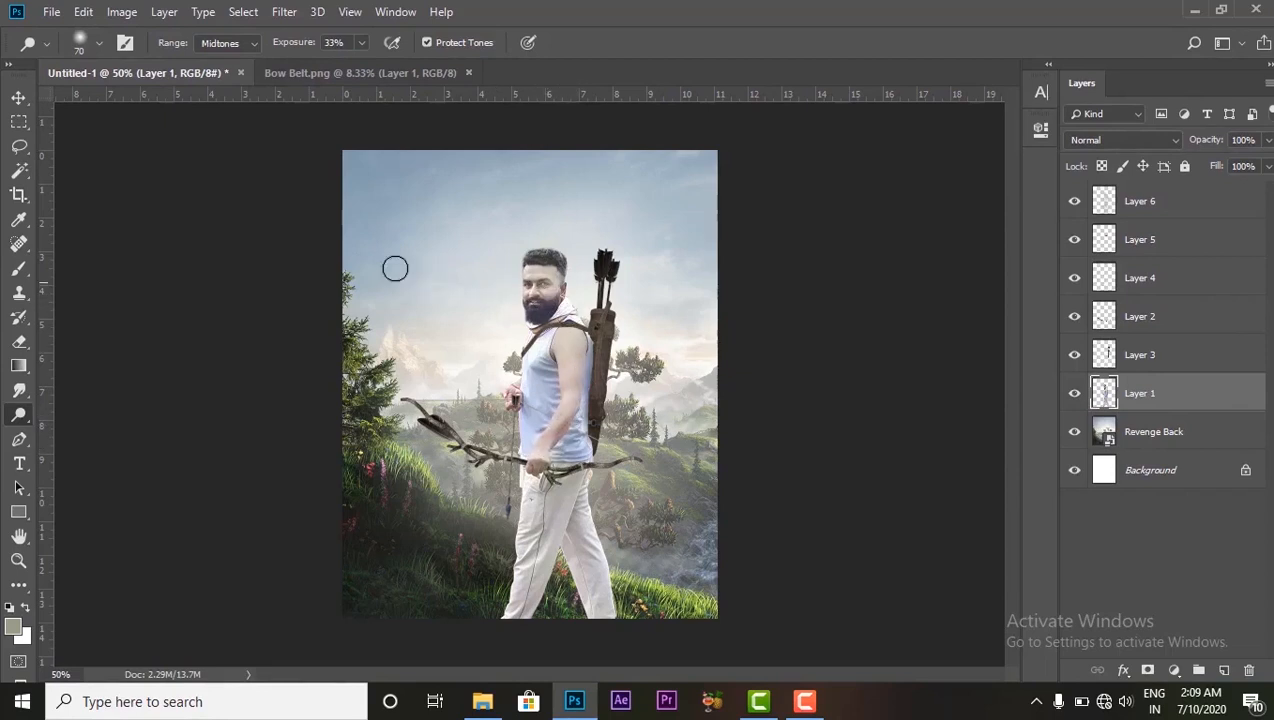
left_click(18, 97)
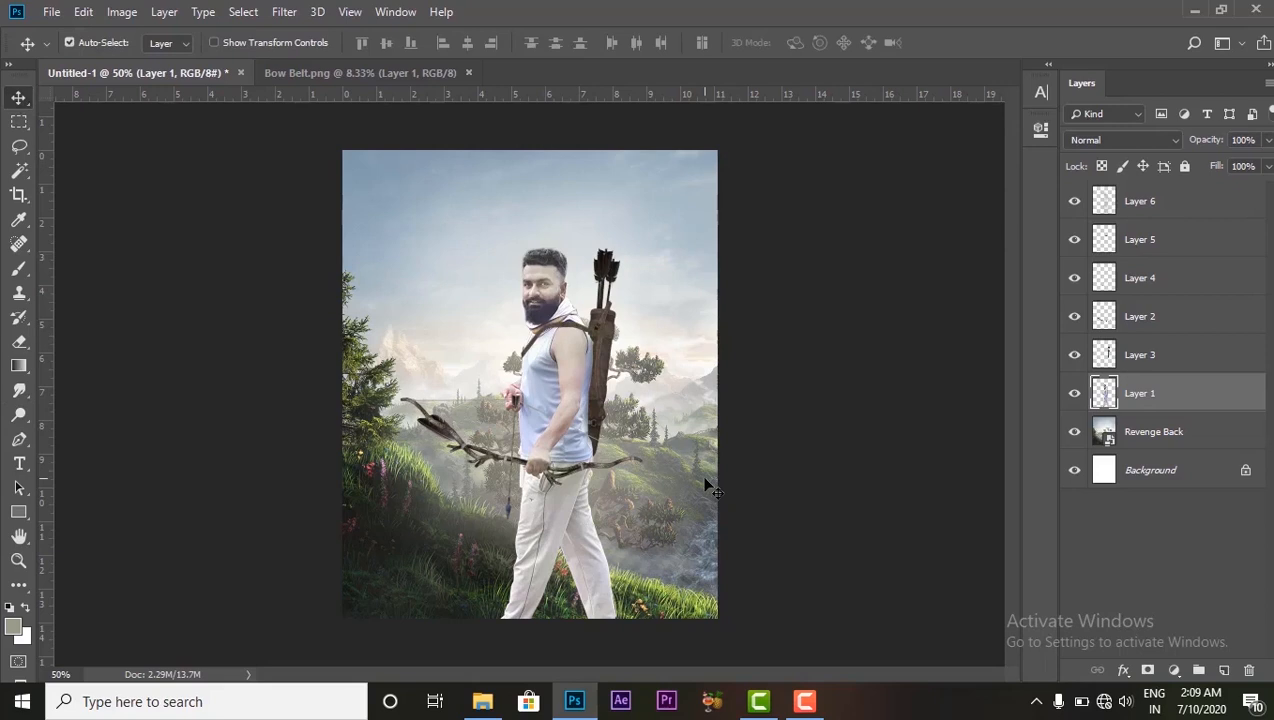
Open Moon.jpg from the reveng-poster folder as a separate document in Photoshop.
left_click(482, 701)
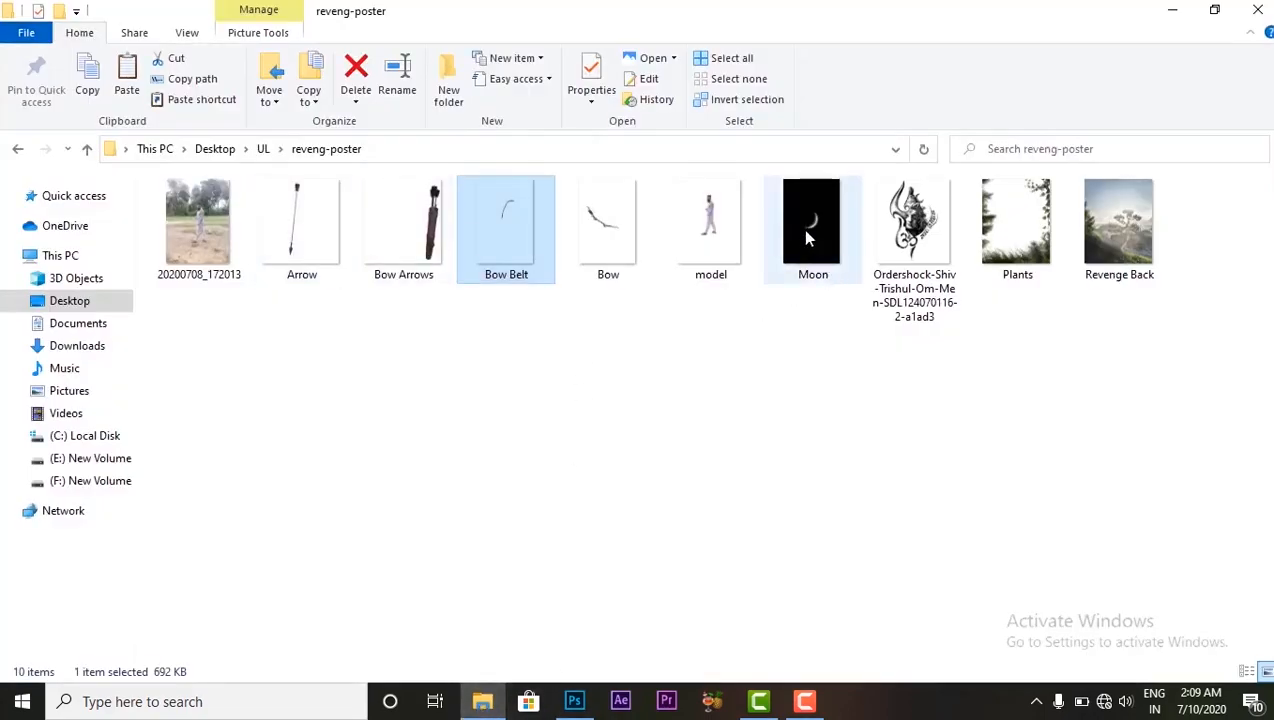
key("alt+Tab")
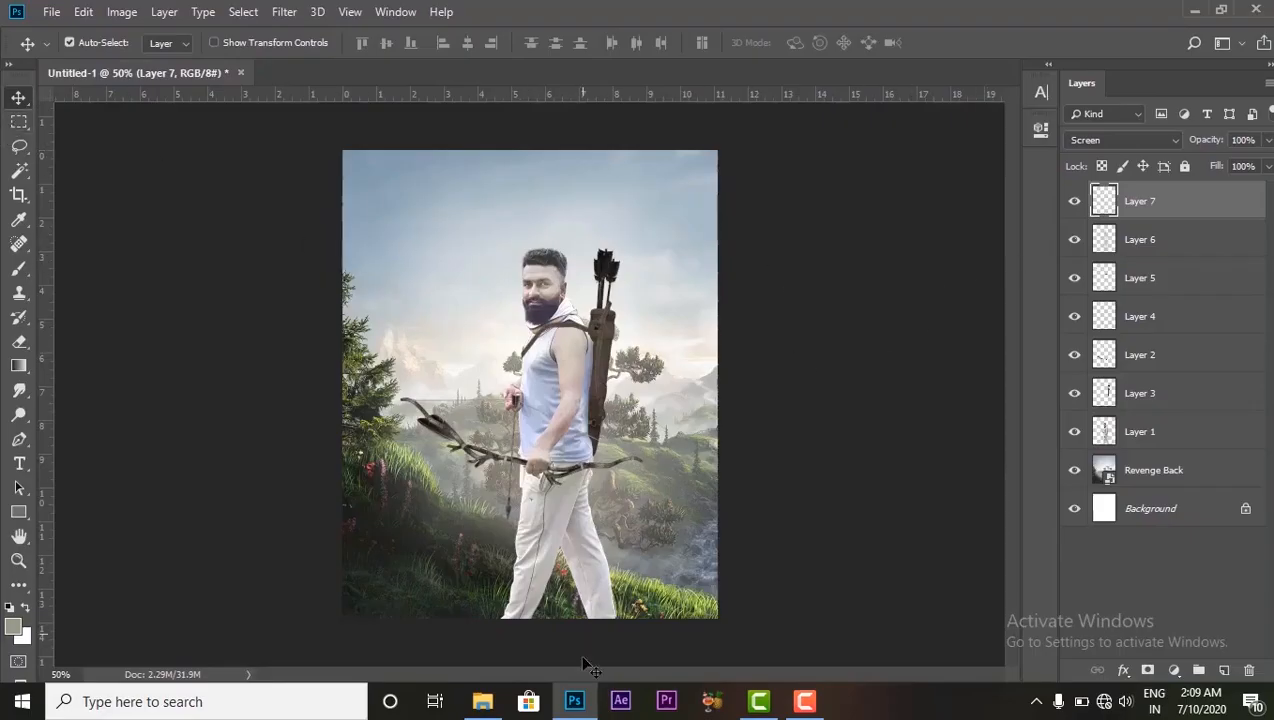
left_click(482, 701)
left_click_drag(809, 218, 378, 97)
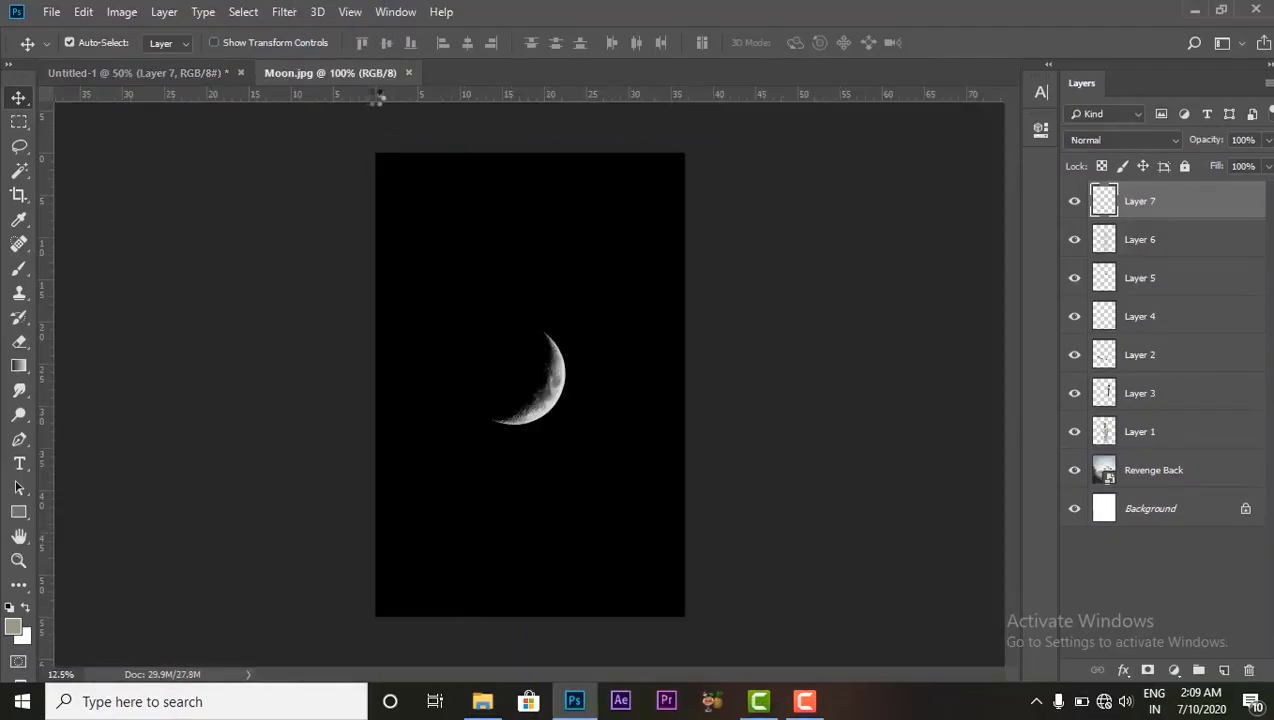
Convert the moon image's background into a regular layer and copy it into the poster.
double_click(1133, 203)
left_click(803, 198)
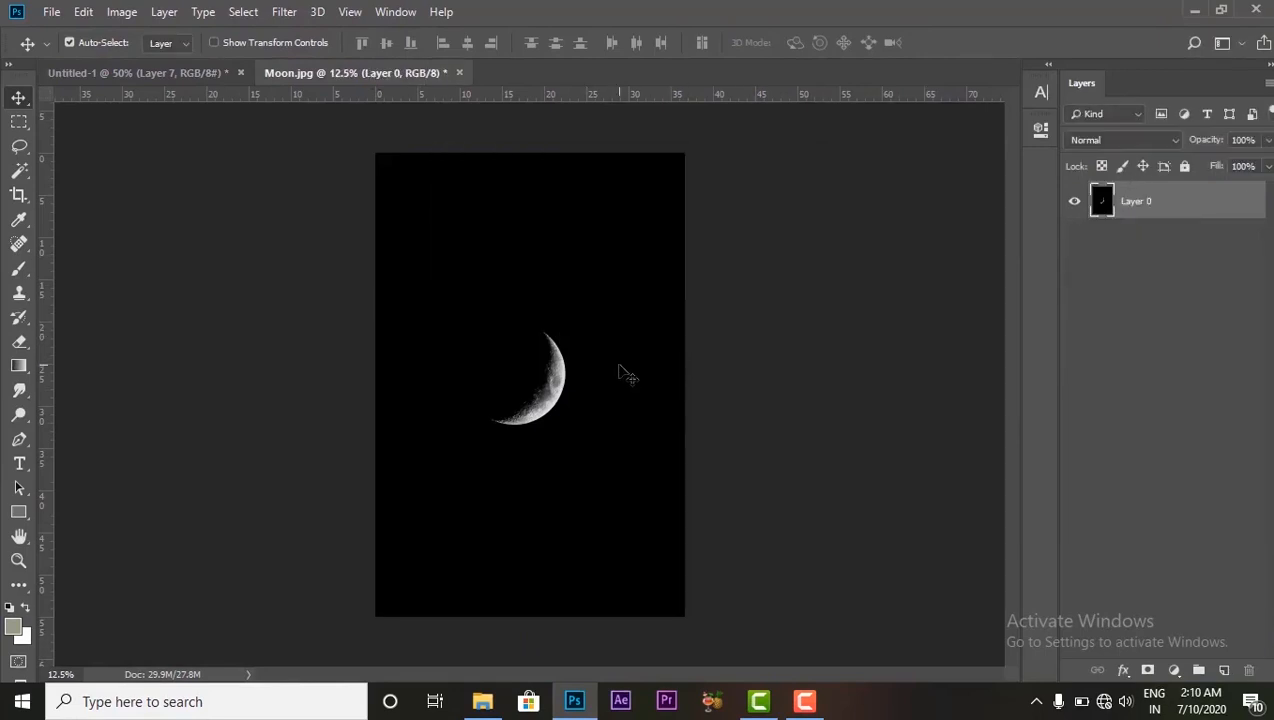
left_click_drag(606, 370, 484, 372)
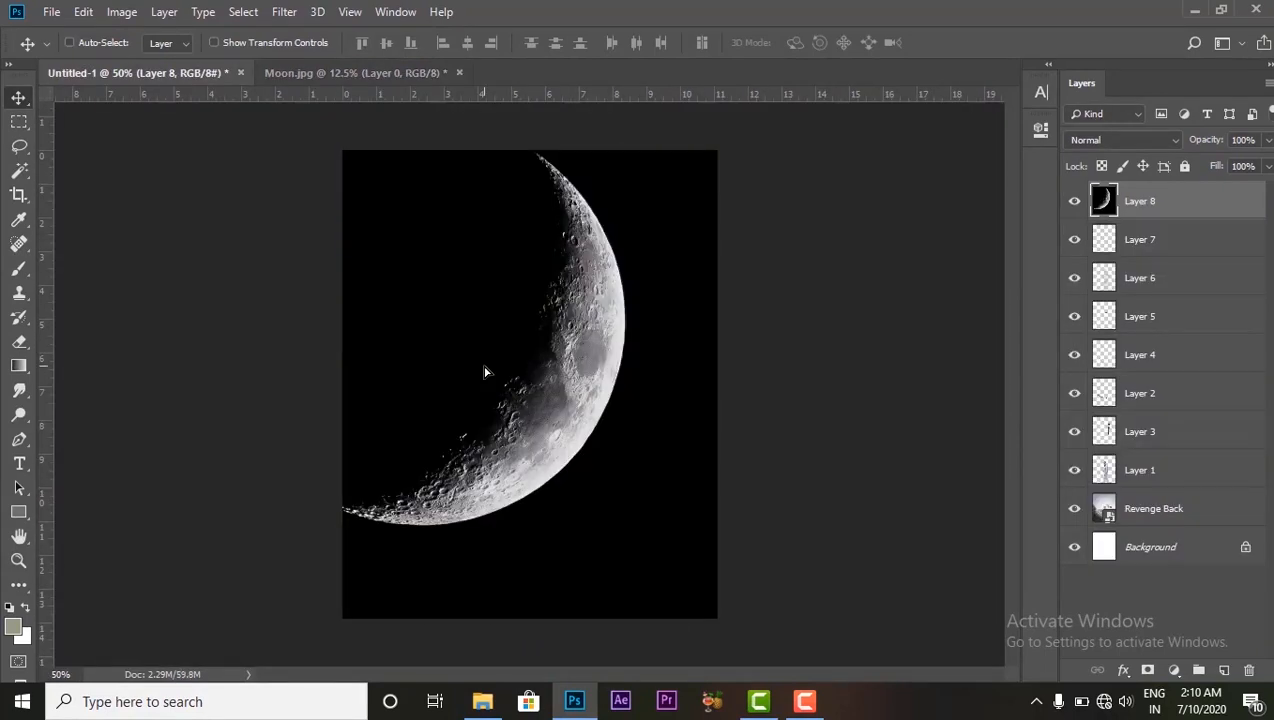
Scale the moon image on Layer 8 down to a small rectangle and place it in the poster's upper-left sky.
key("ctrl+minus")
key("ctrl+minus")
key("ctrl+t")
left_click_drag(632, 349, 600, 700)
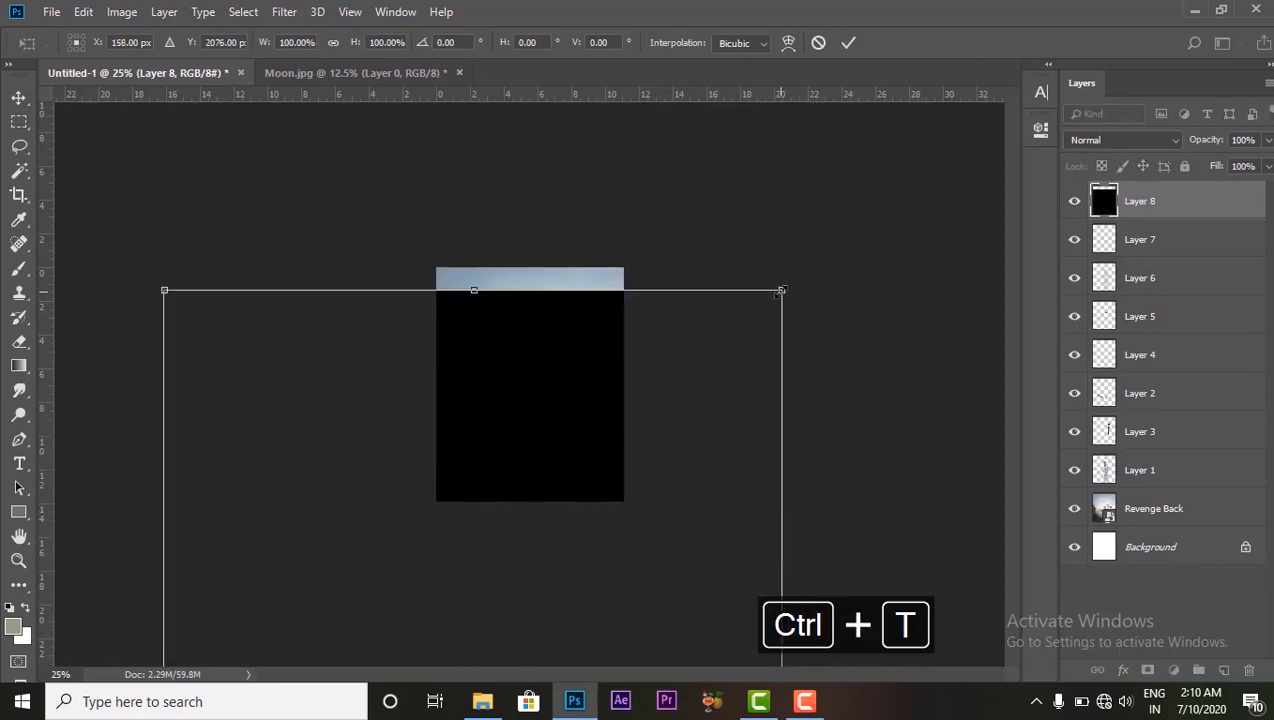
left_click_drag(782, 291, 540, 482)
left_click_drag(562, 380, 512, 303)
key("Return")
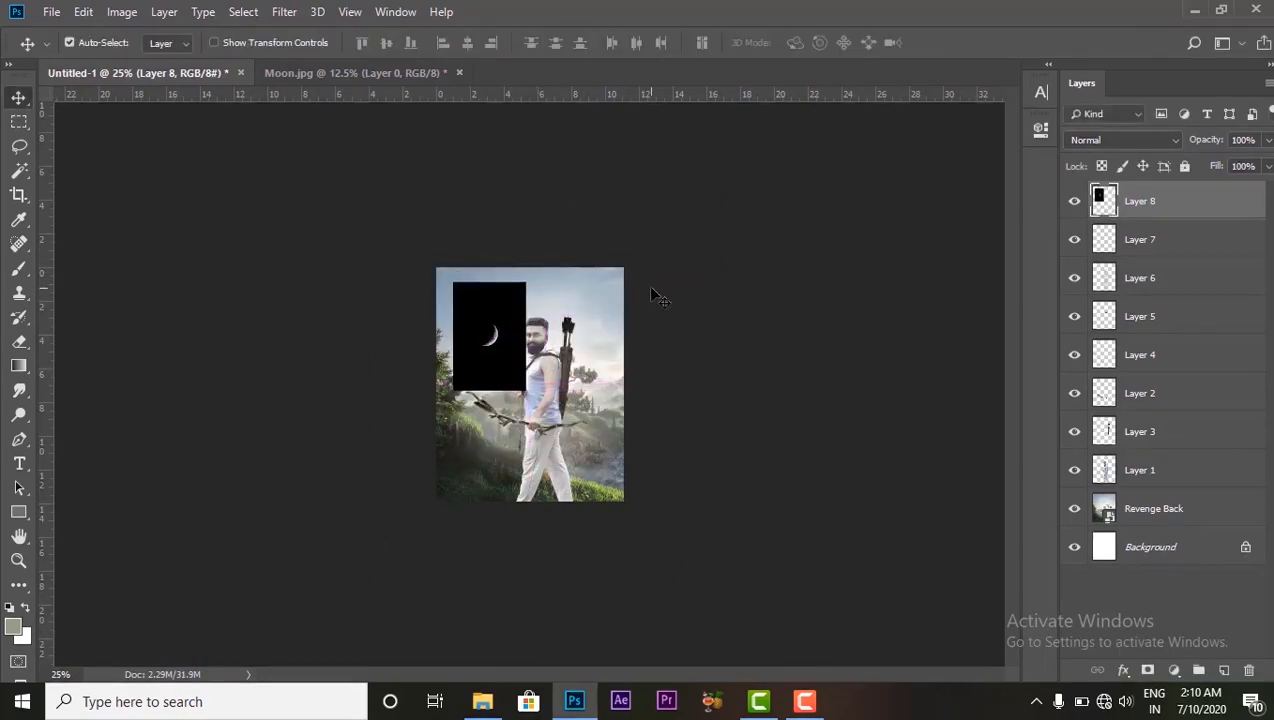
Set the moon layer's blend mode to Screen and move the crescent higher in the sky beside the man's head.
key("ctrl+equal")
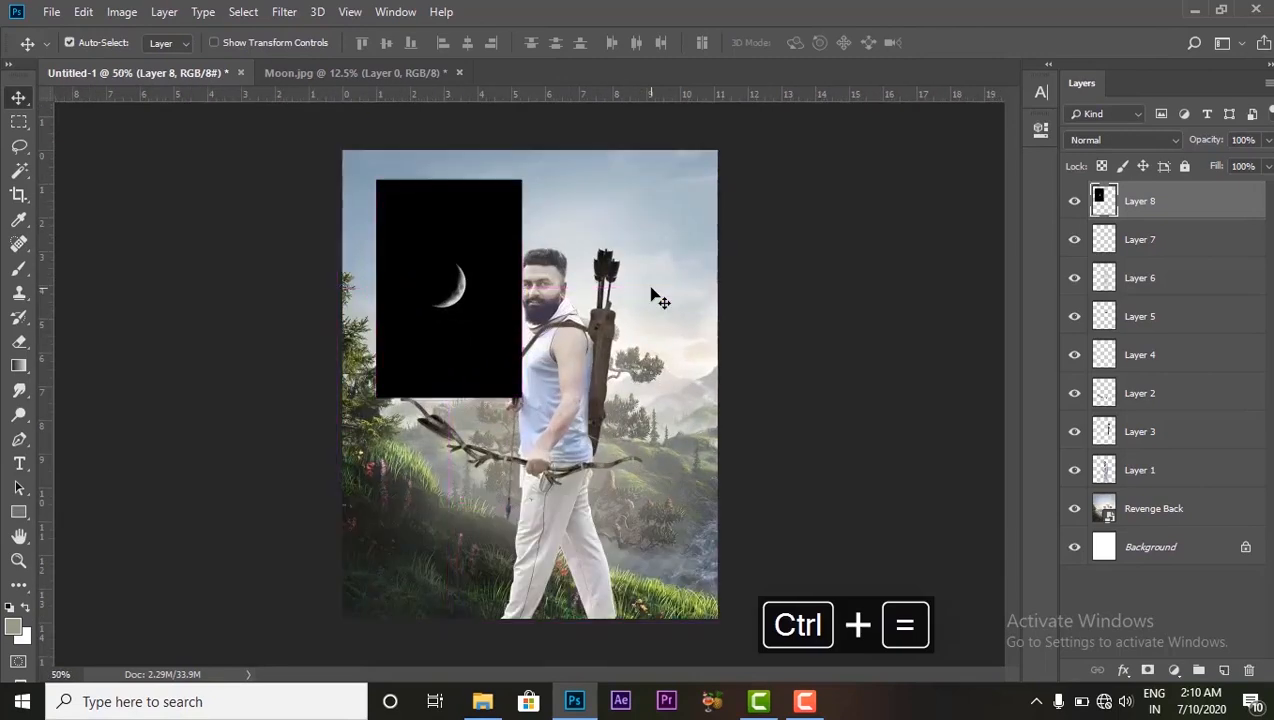
left_click(1100, 141)
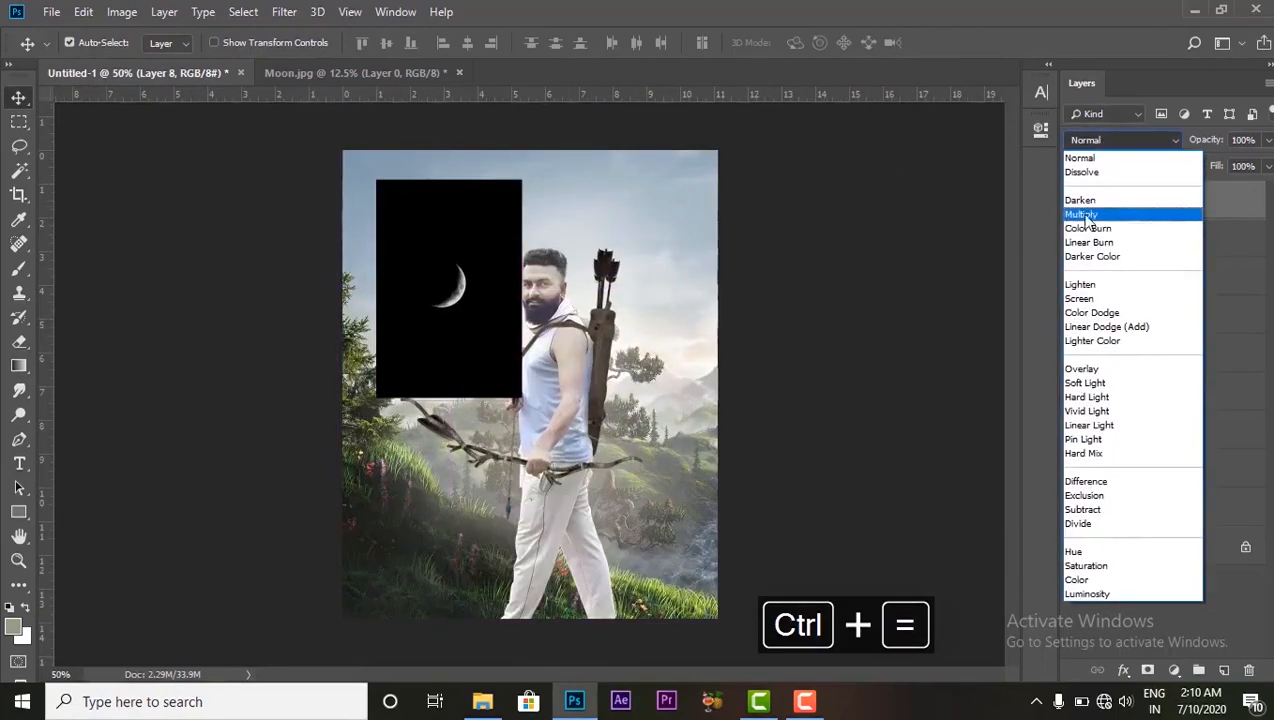
left_click(1086, 299)
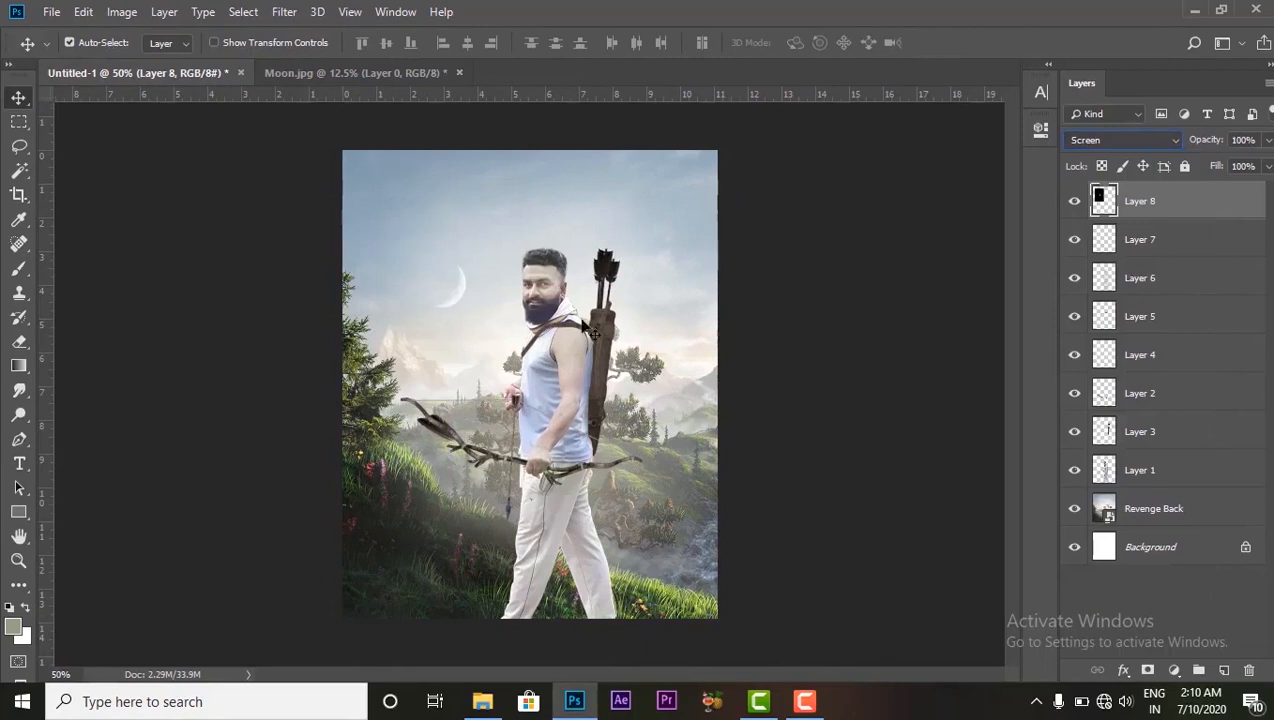
left_click_drag(463, 297, 449, 233)
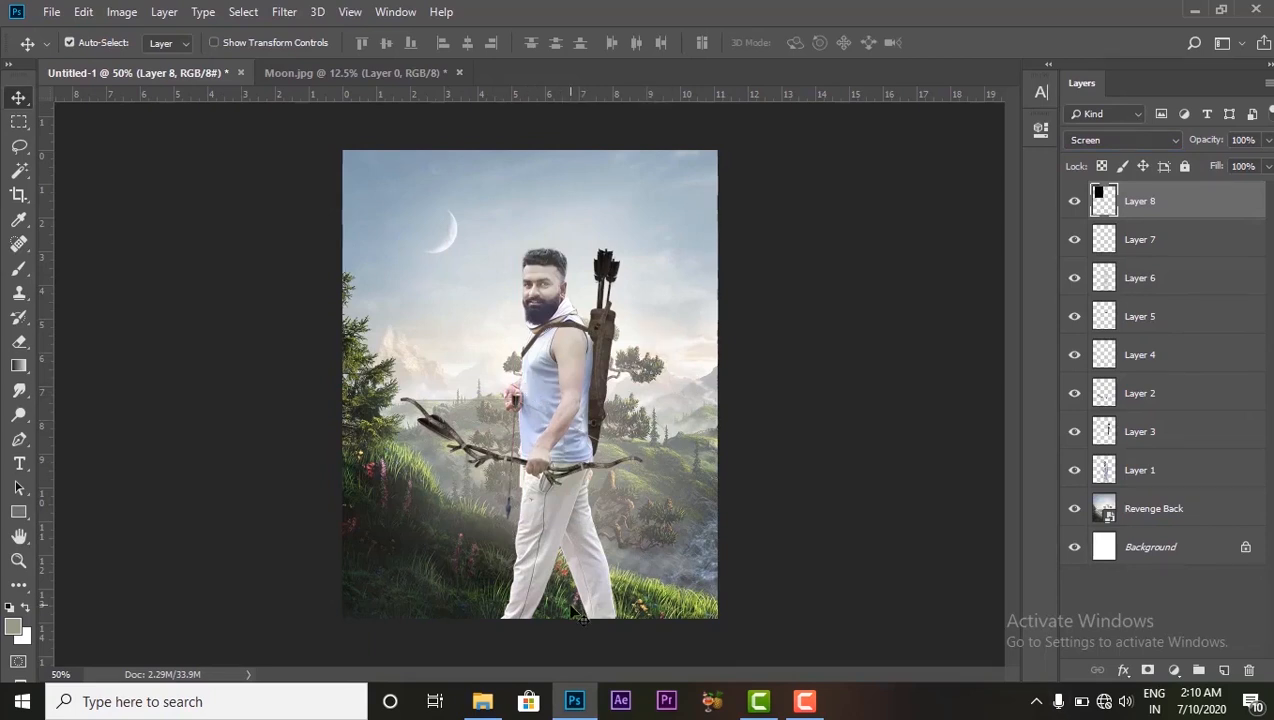
Open Plants.png from the reveng-poster folder as a separate document and close Moon.jpg without saving.
left_click(482, 701)
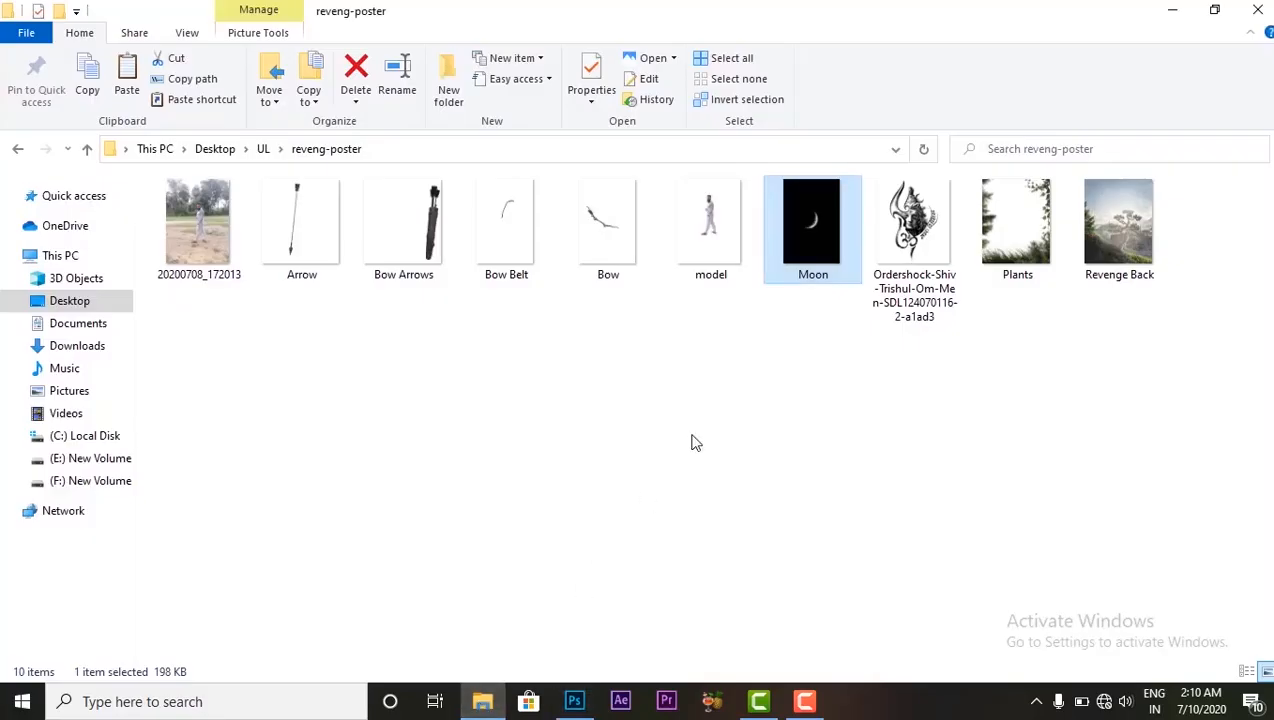
left_click(998, 203)
left_click_drag(998, 203, 592, 81)
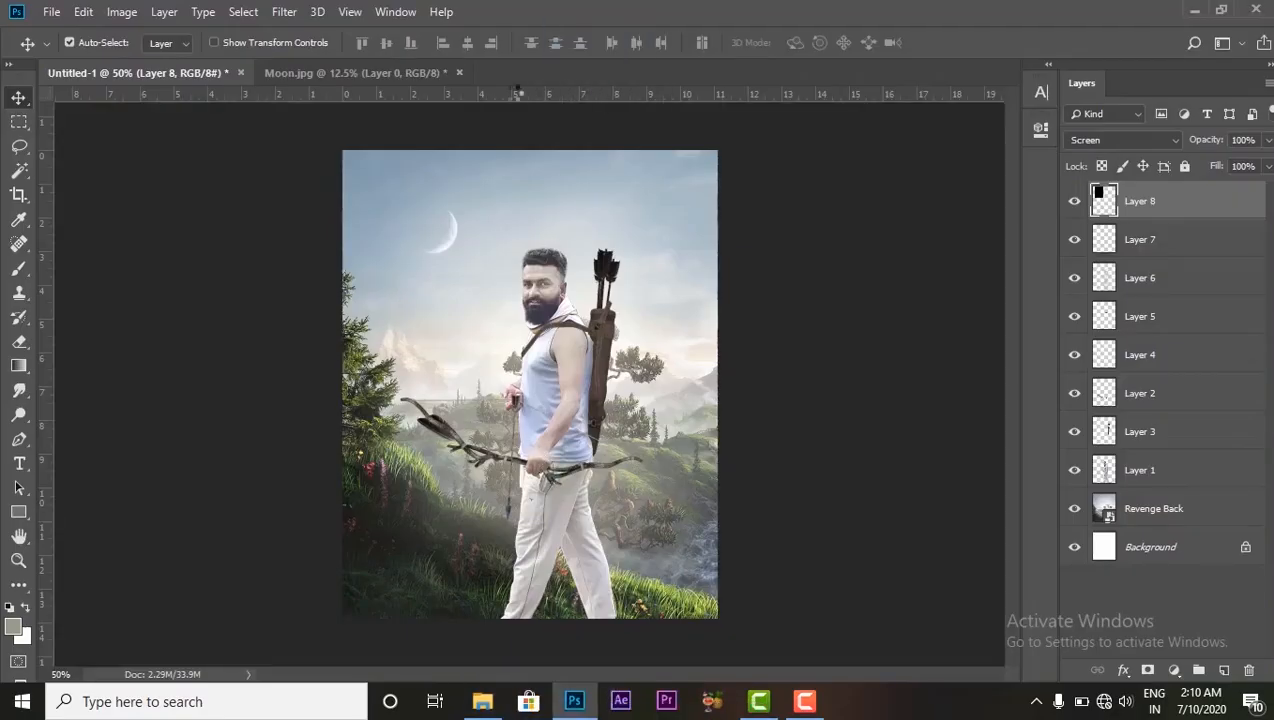
left_click(460, 75)
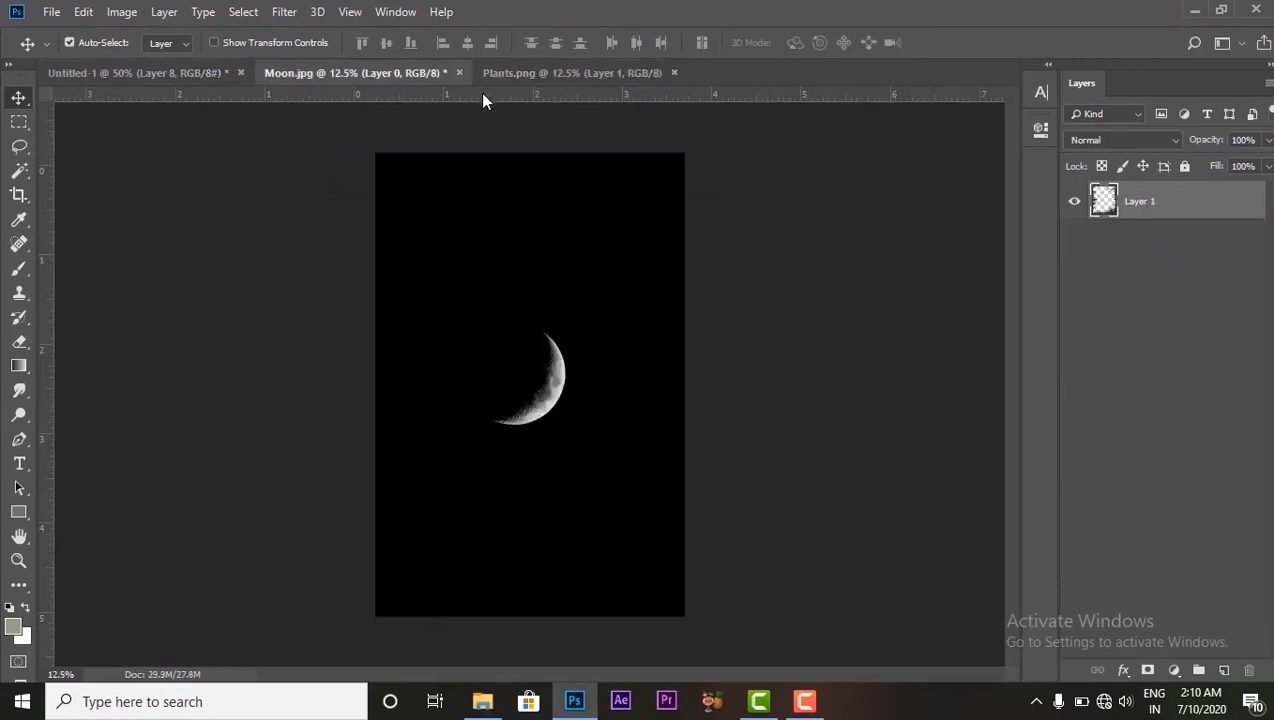
key("ctrl+alt+z")
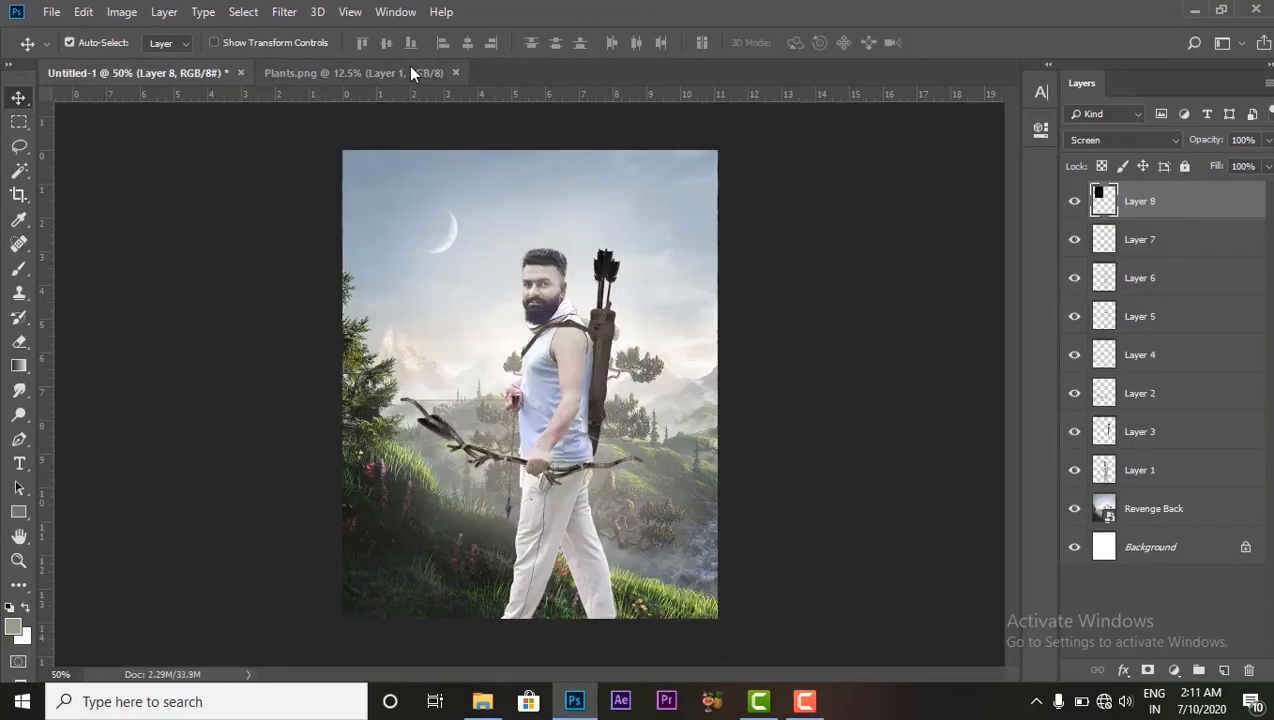
Copy the plants image into the poster, scale it to about 25% and centre it over the canvas.
left_click(410, 71)
left_click_drag(697, 205, 544, 347)
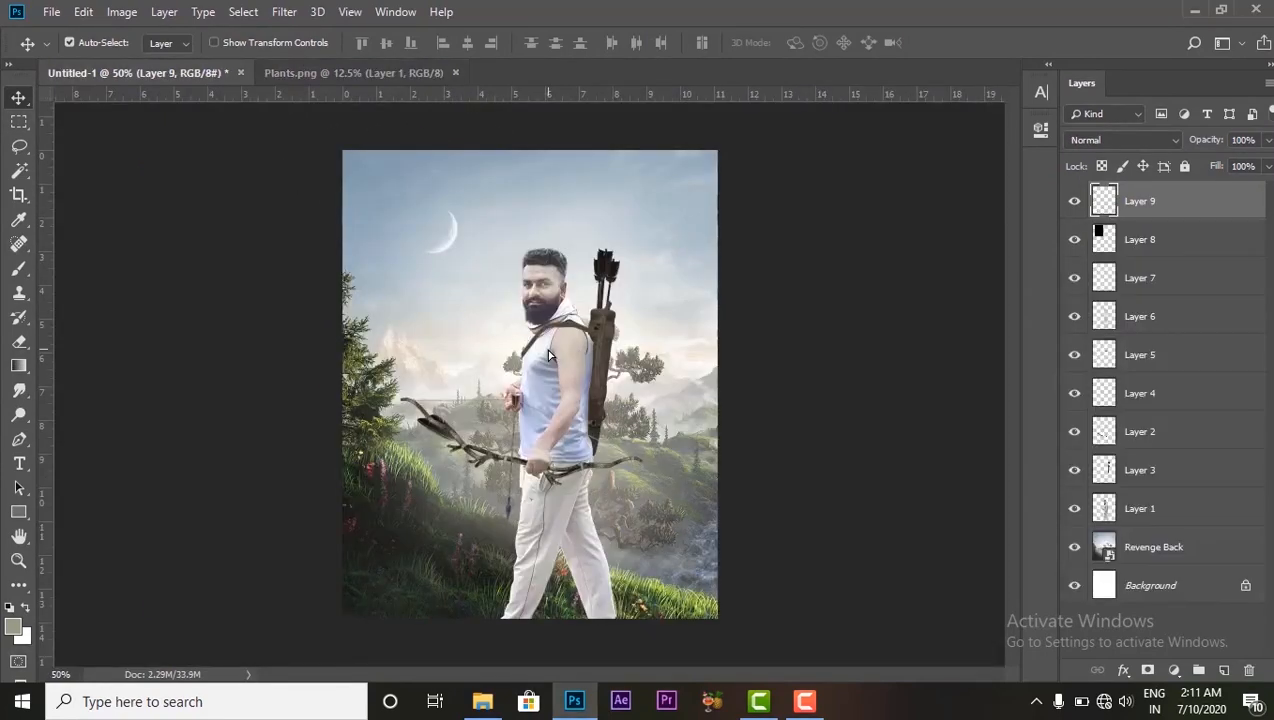
key("ctrl+minus")
key("ctrl+minus")
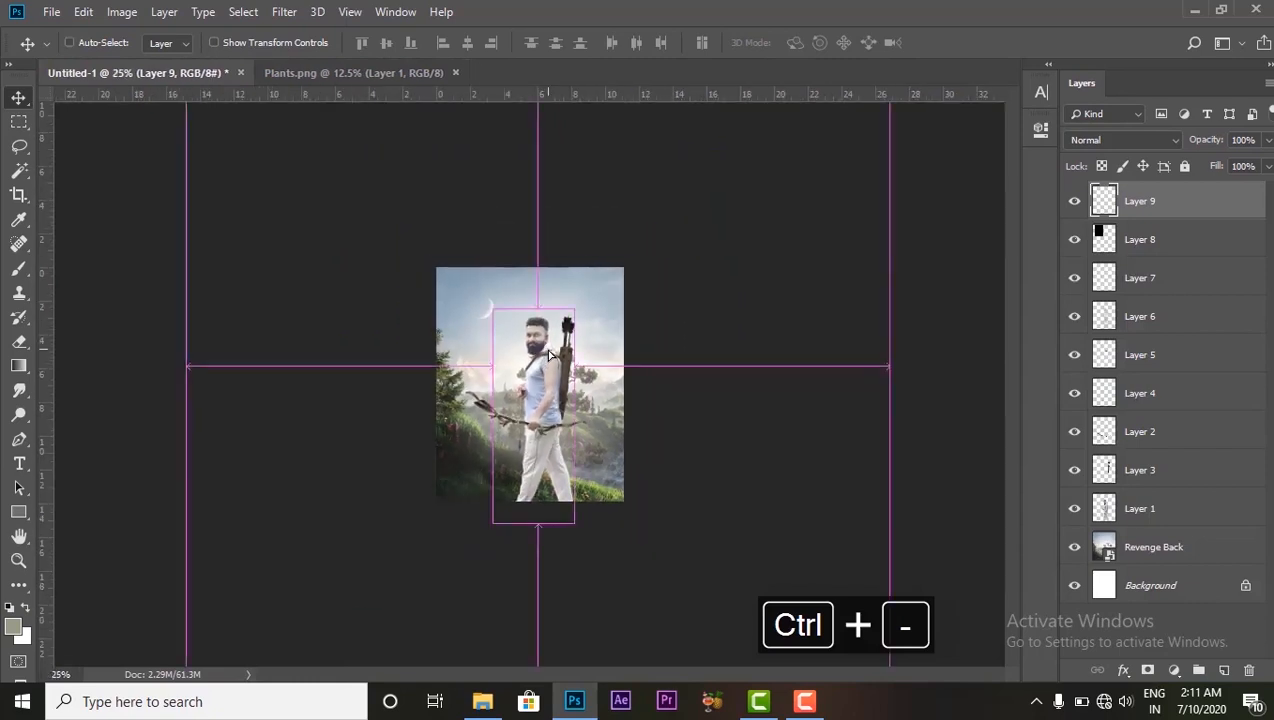
key("ctrl+t")
left_click_drag(778, 426, 650, 448)
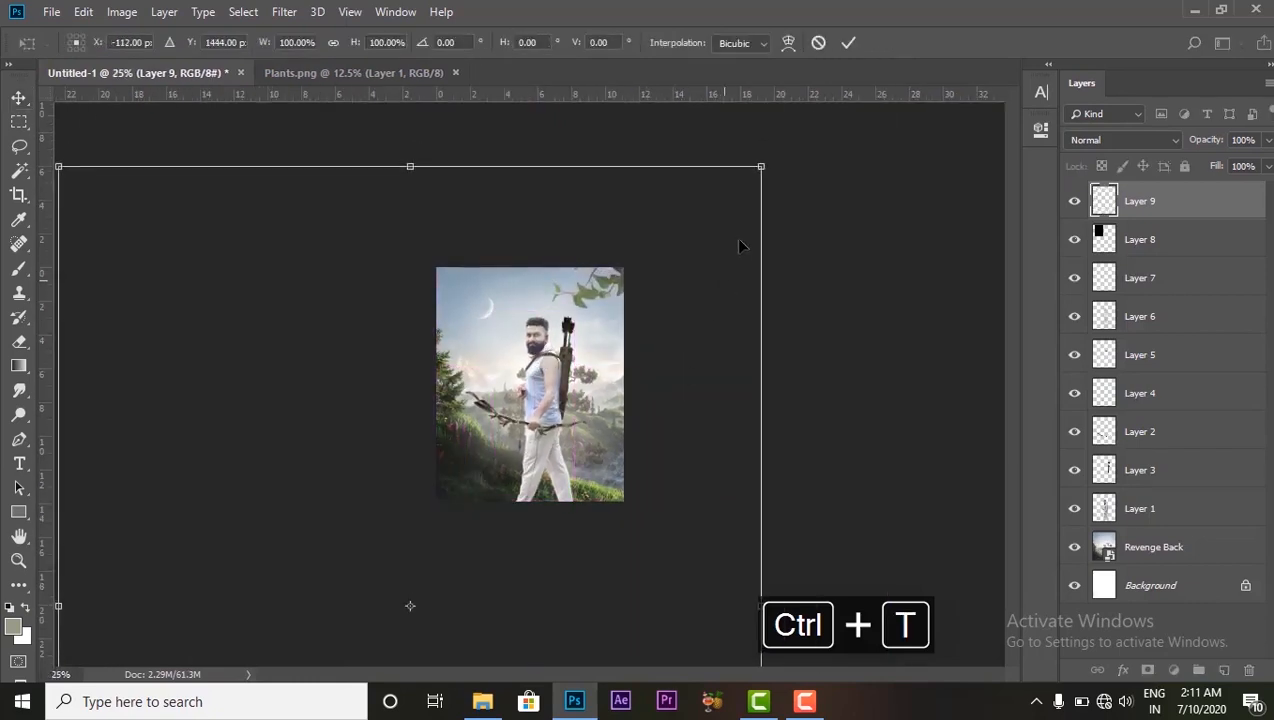
left_click_drag(763, 164, 529, 435)
left_click_drag(499, 482, 772, 199)
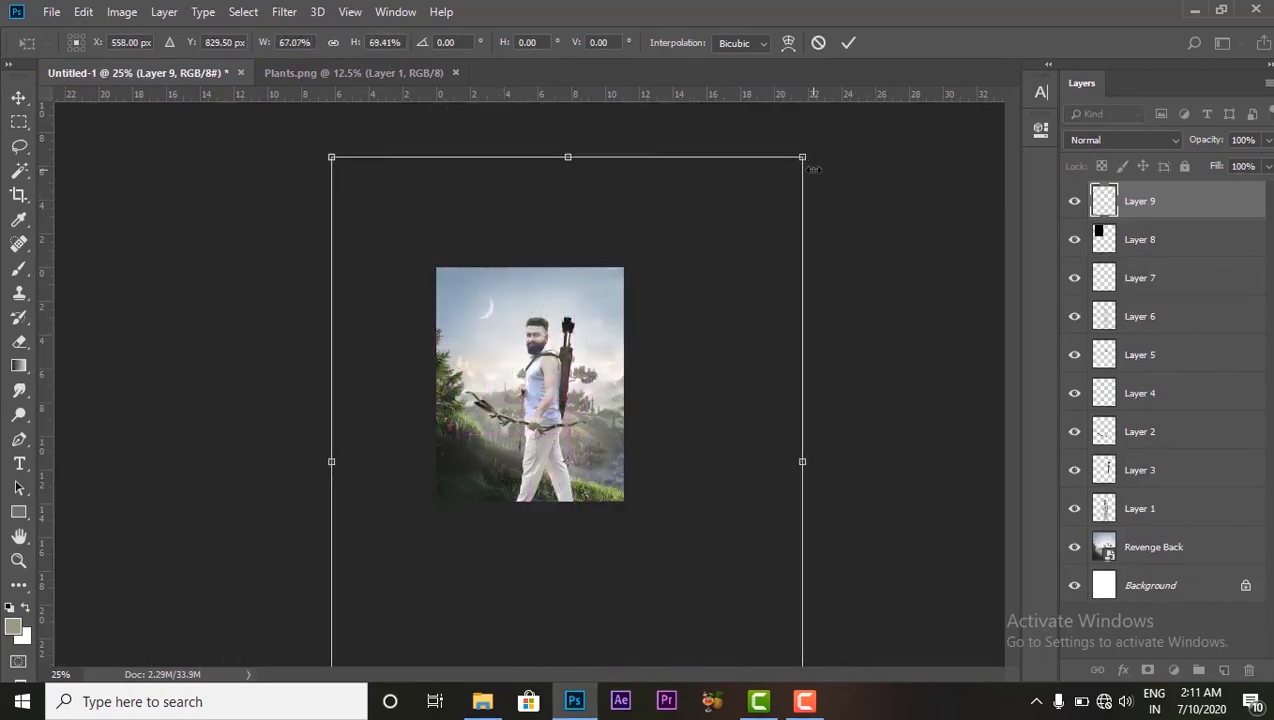
left_click_drag(802, 156, 634, 331)
left_click_drag(618, 380, 580, 303)
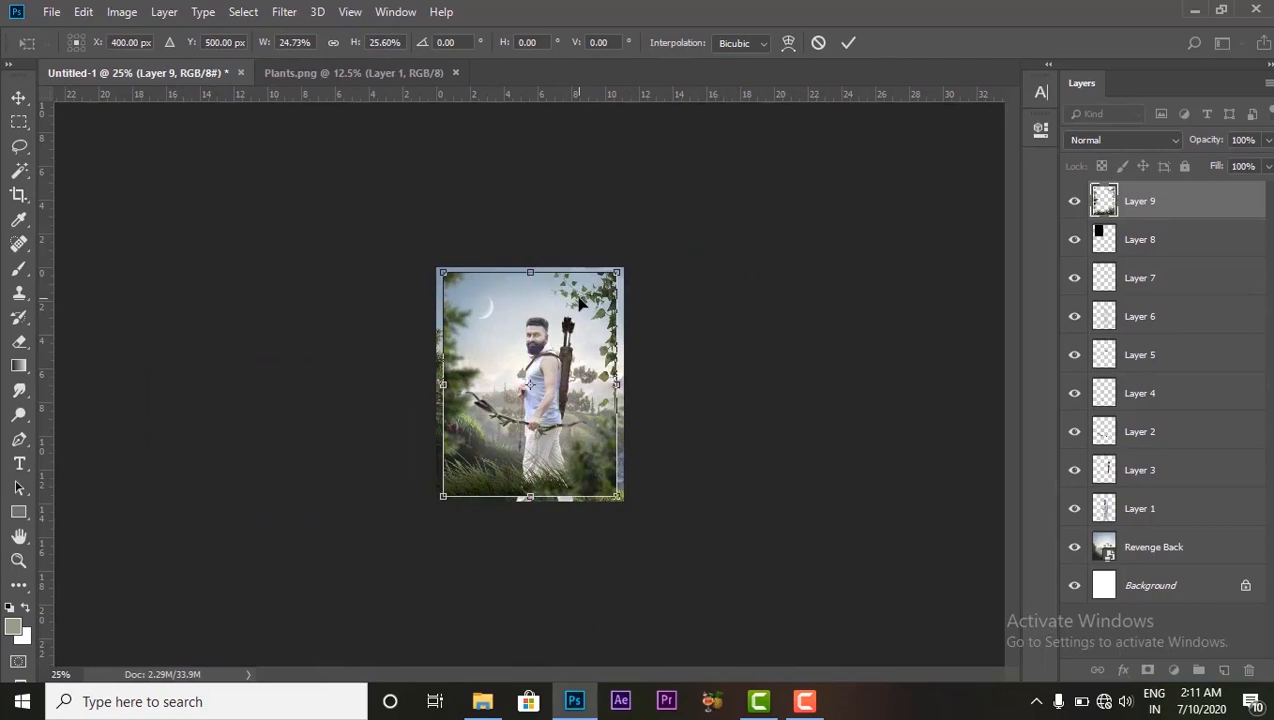
Enlarge the plants frame to about 27% width and 28% height so it covers the whole poster, and apply the transform.
key("ctrl+equal")
key("ctrl+equal")
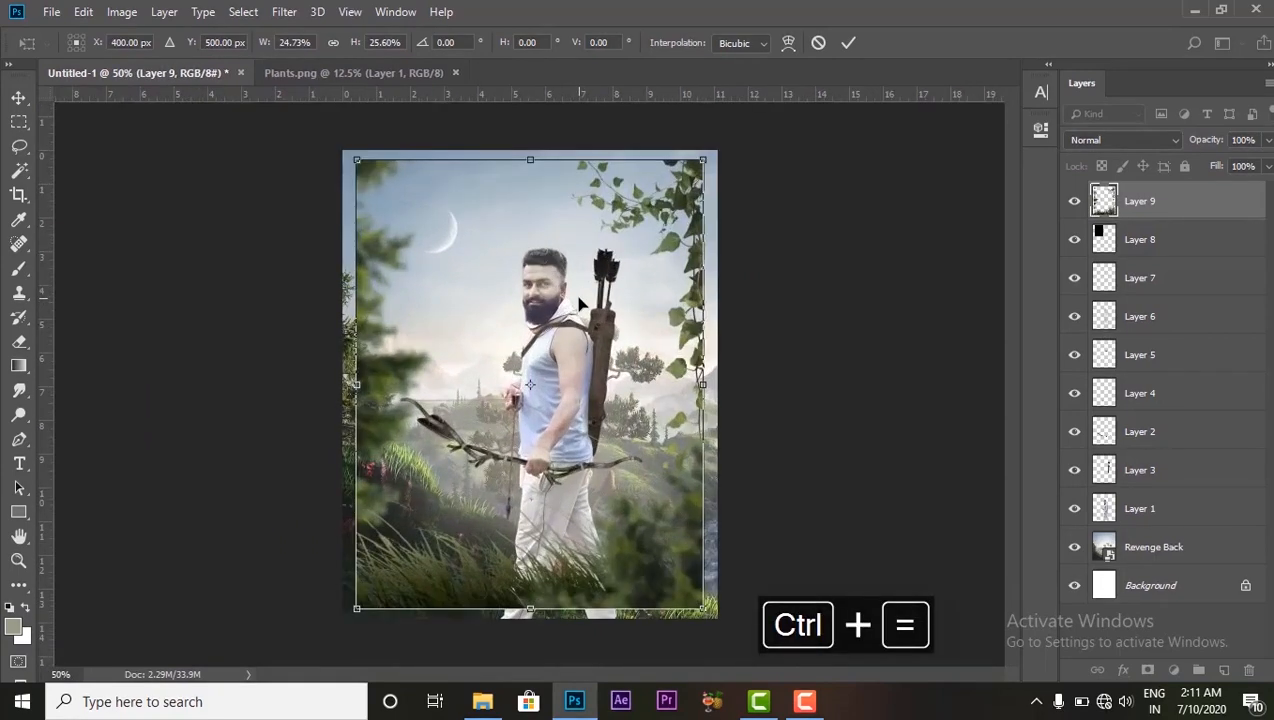
left_click_drag(703, 160, 720, 141)
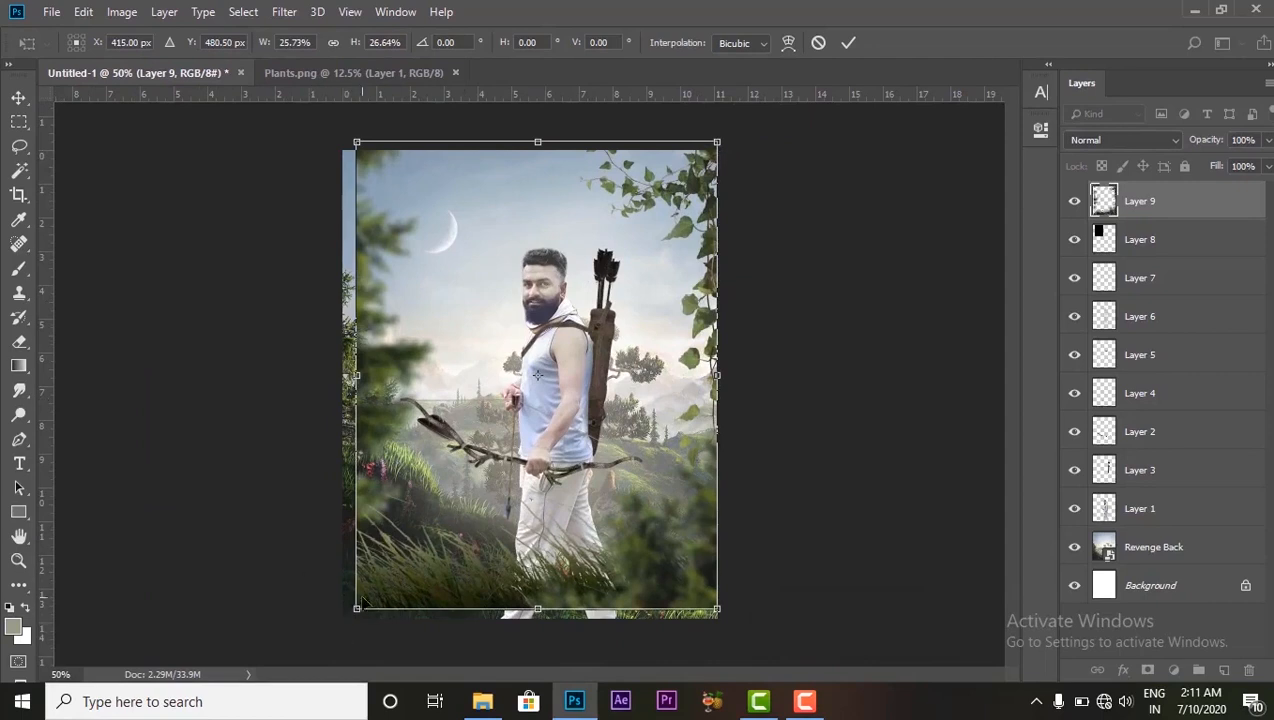
left_click_drag(358, 604, 349, 633)
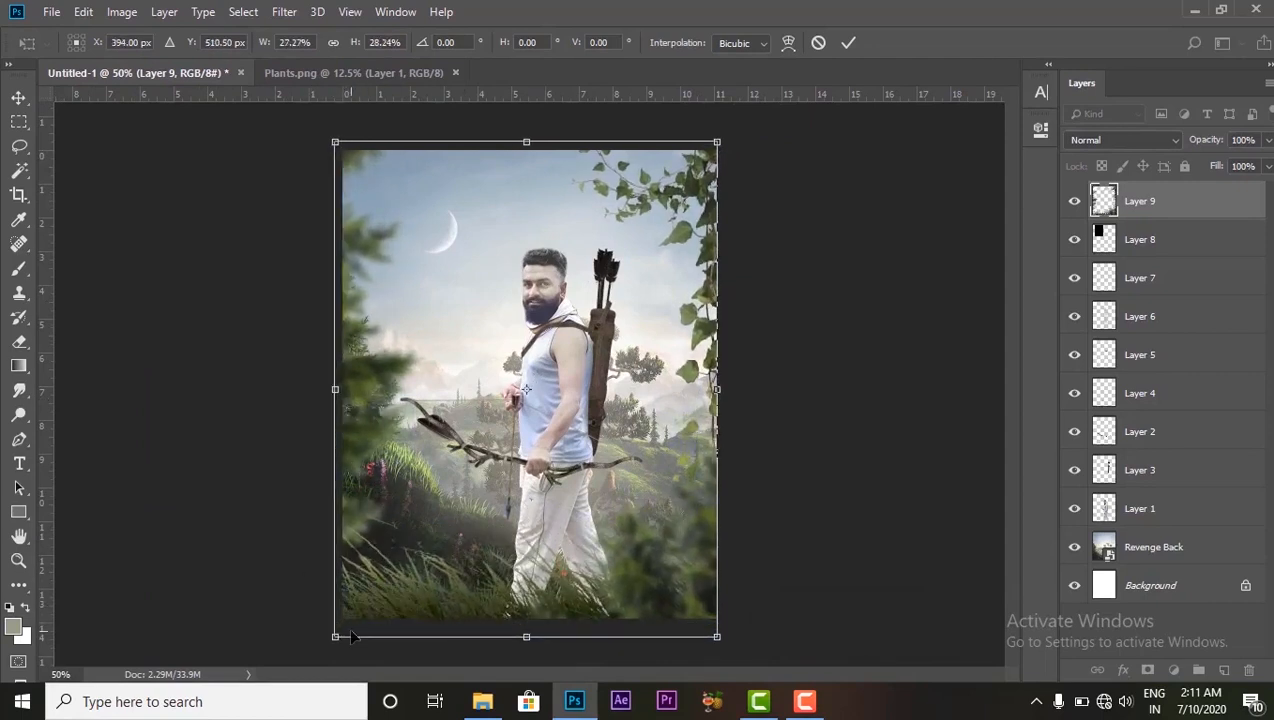
key("Return")
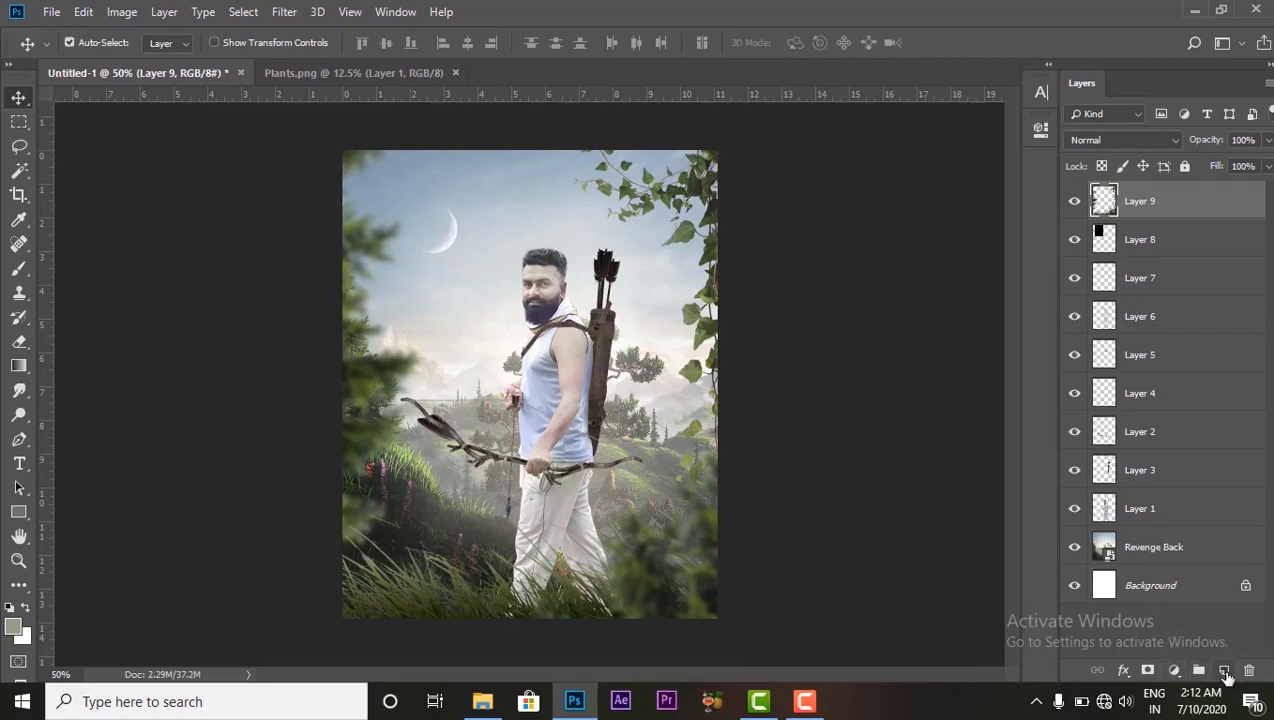
Add a new layer with a 52% opacity grey-green linear gradient rising from the poster's bottom edge, and set its blend mode to Color.
left_click(1224, 671)
left_click(20, 366)
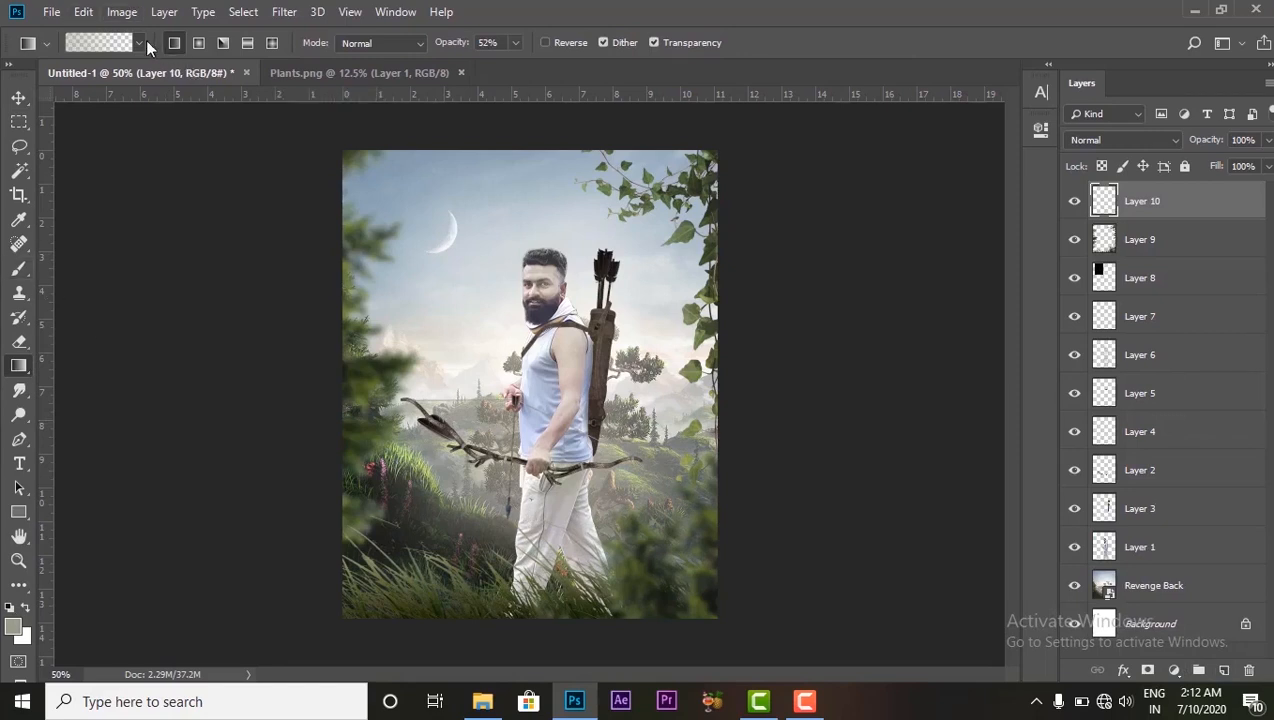
mouse_move(514, 622)
left_mouse_down()
mouse_move(510, 382)
mouse_move(538, 446)
left_mouse_up()
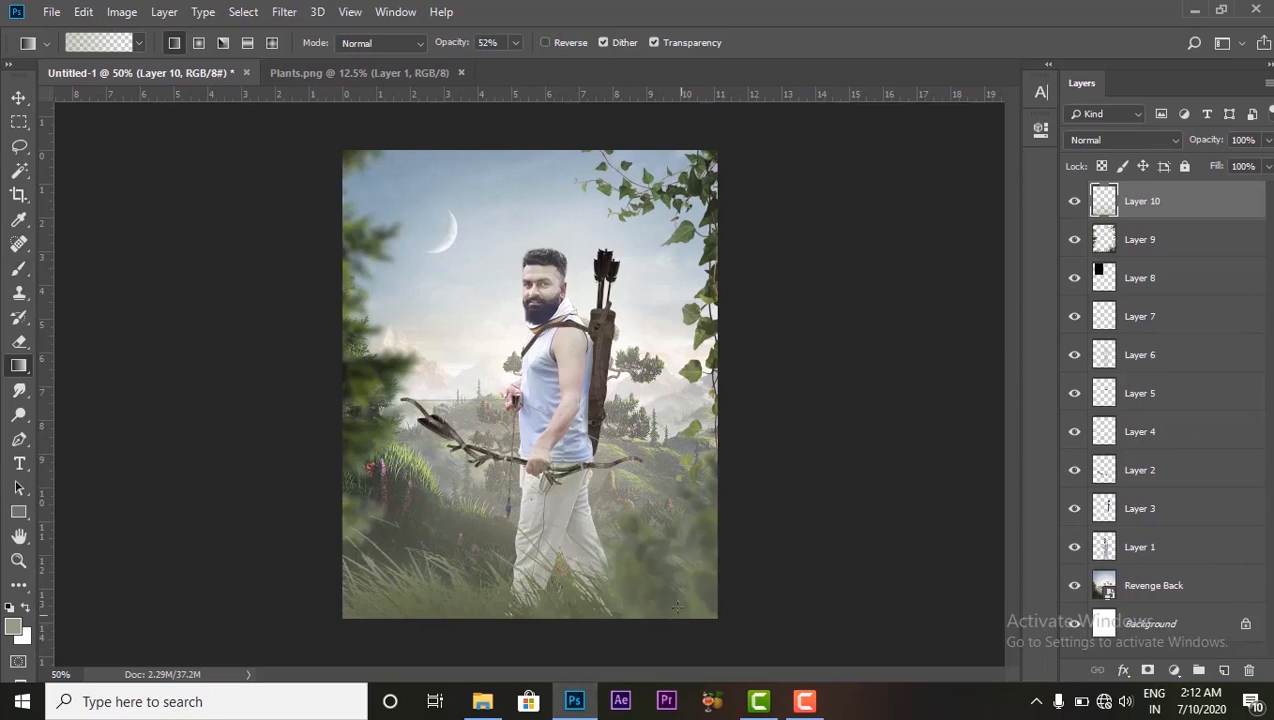
left_click(18, 98)
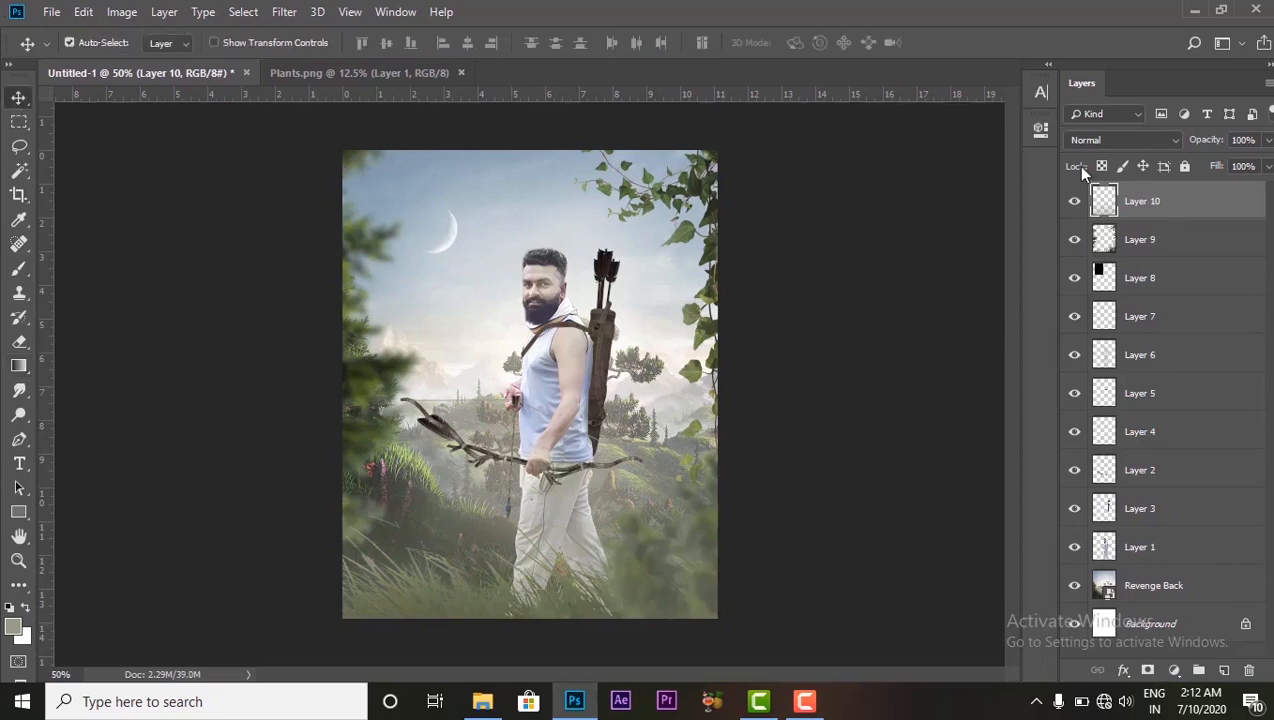
left_click(1096, 140)
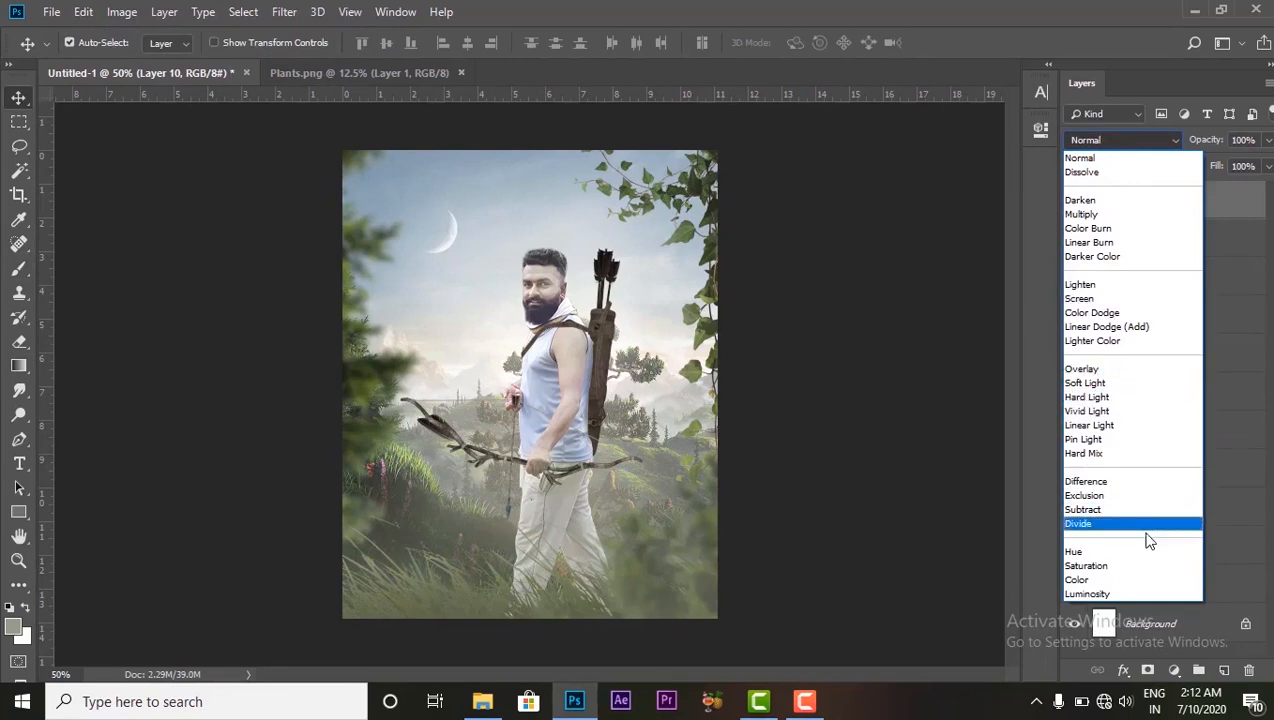
left_click(1117, 581)
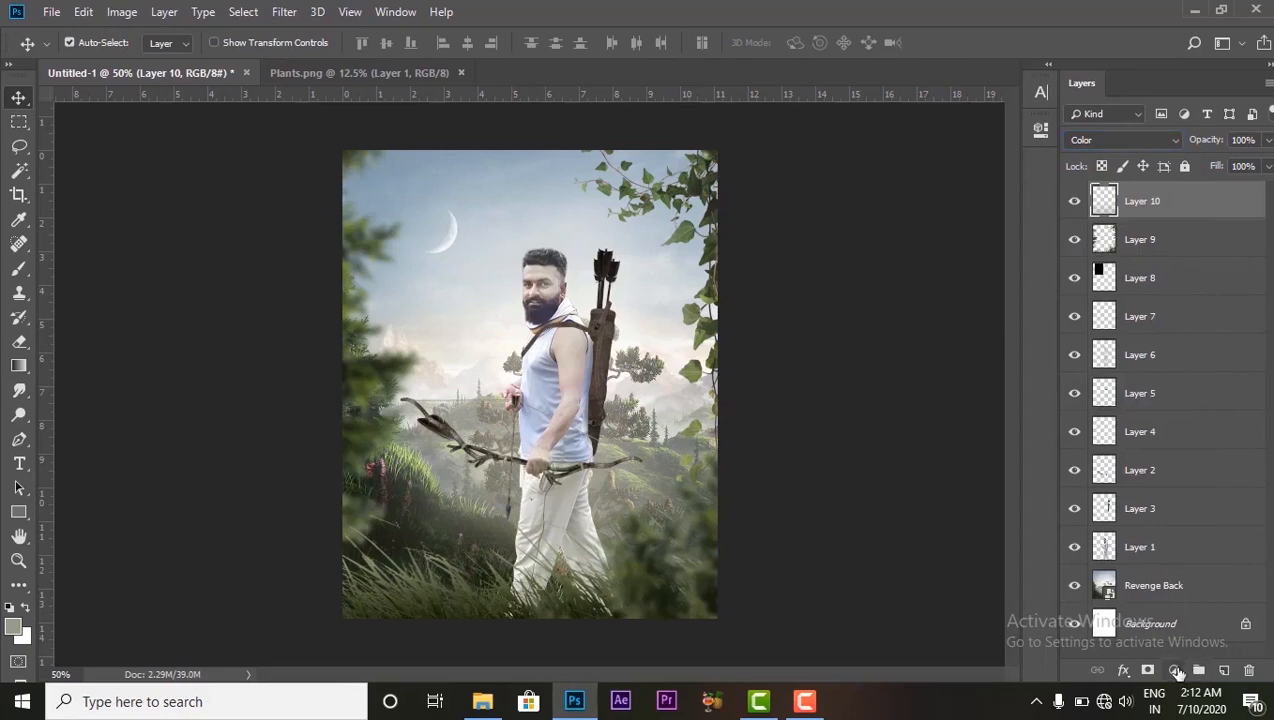
Add a Levels adjustment layer above all layers with the black input at 20 and the white input at 246.
left_click(1177, 672)
left_click(1158, 407)
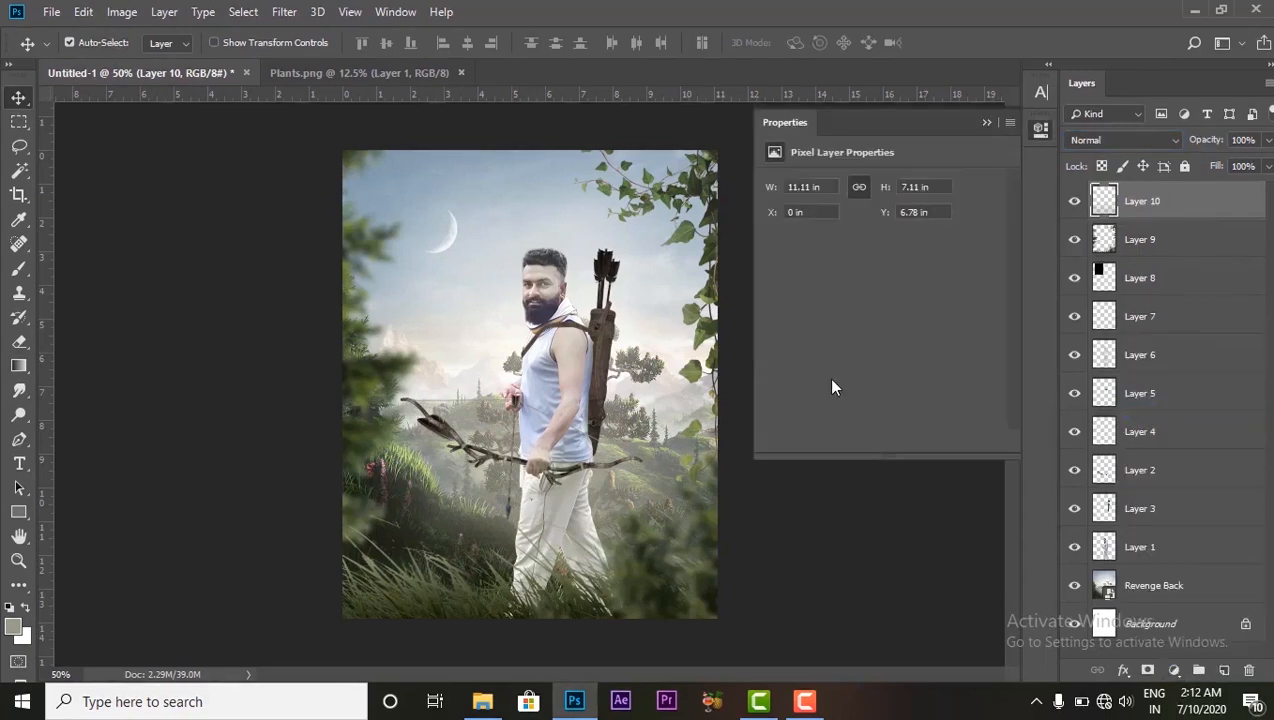
left_click_drag(788, 318, 807, 329)
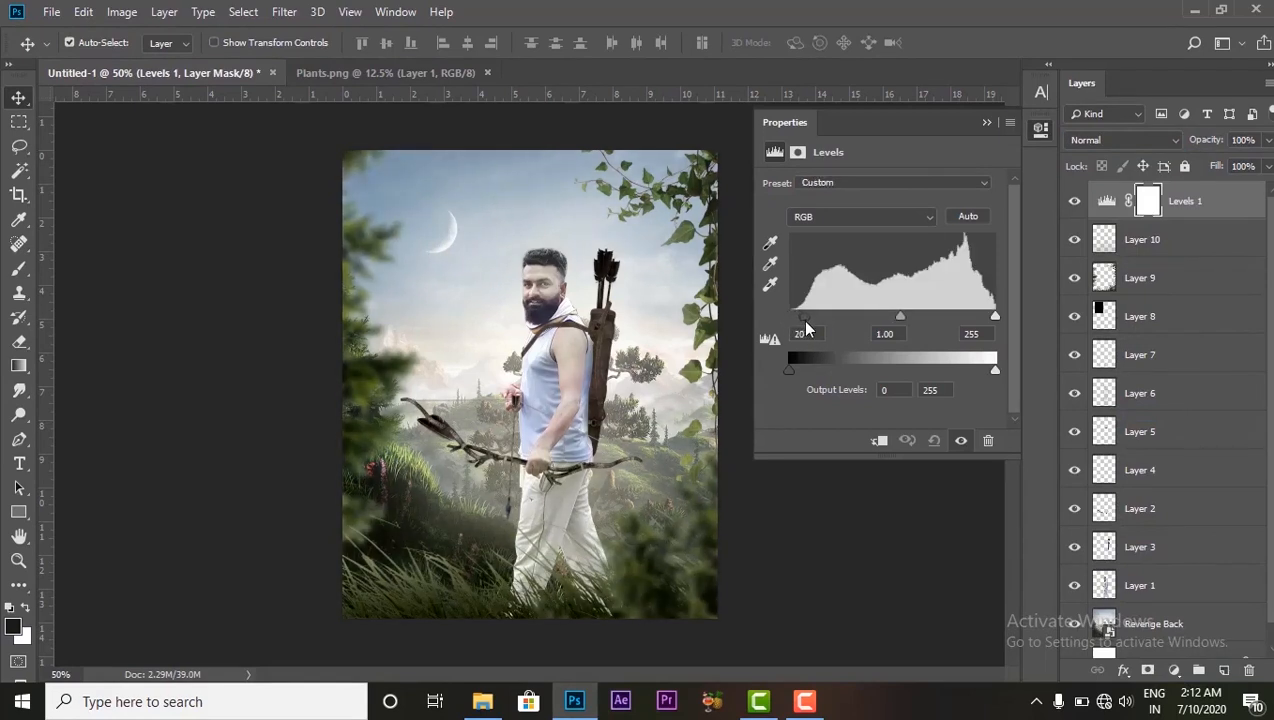
left_click_drag(996, 318, 989, 318)
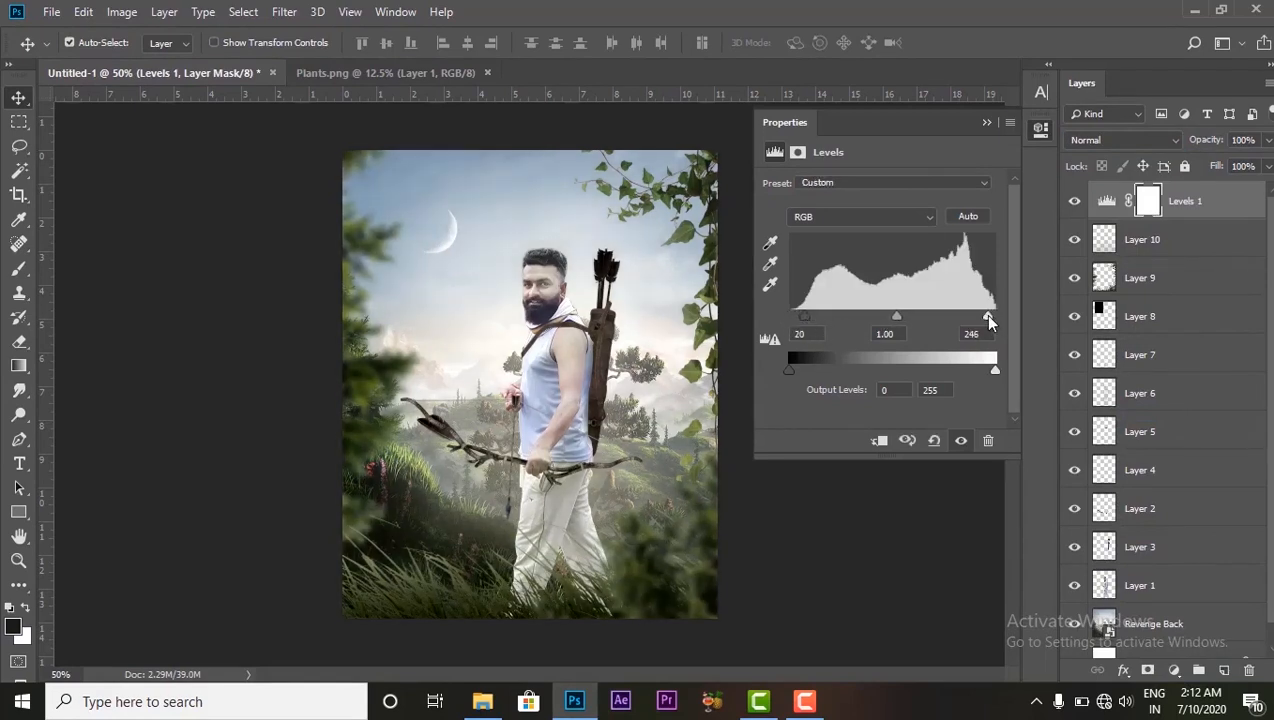
left_click(984, 124)
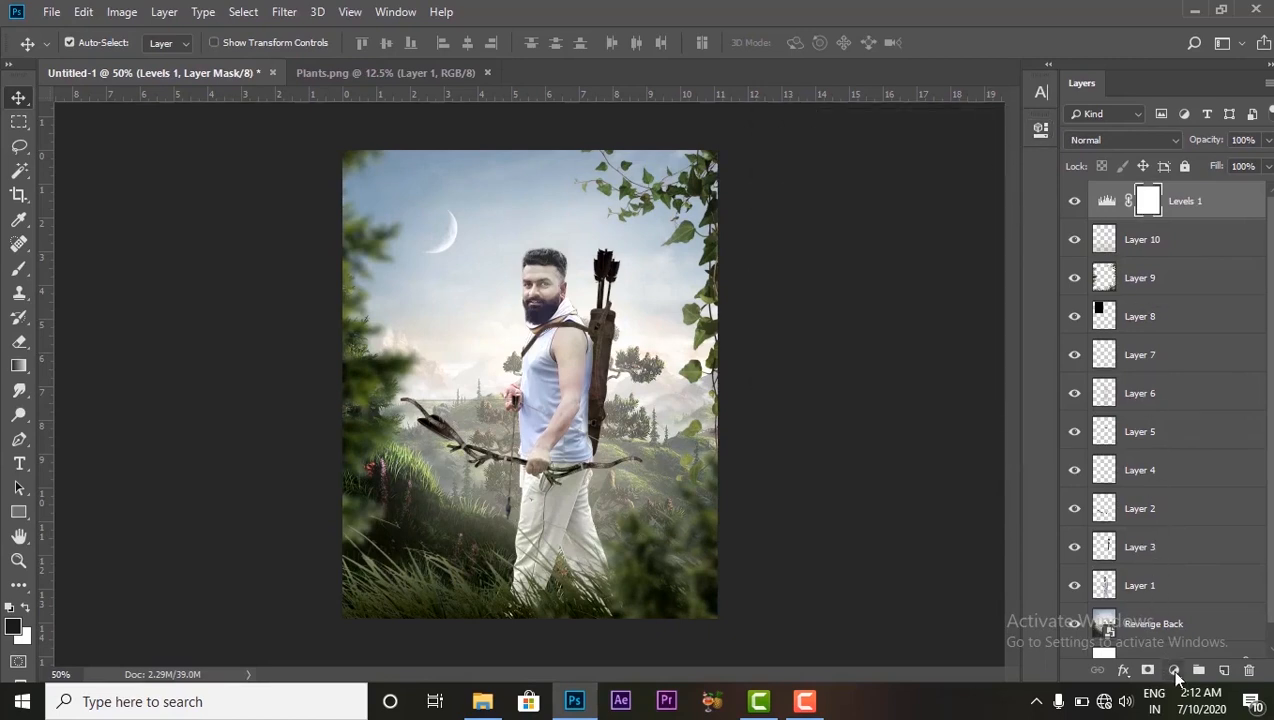
Add a Curves adjustment layer, anchor the RGB curve's midpoint, raise its black point and lift the shadows slightly.
left_click(1176, 677)
left_click(1155, 433)
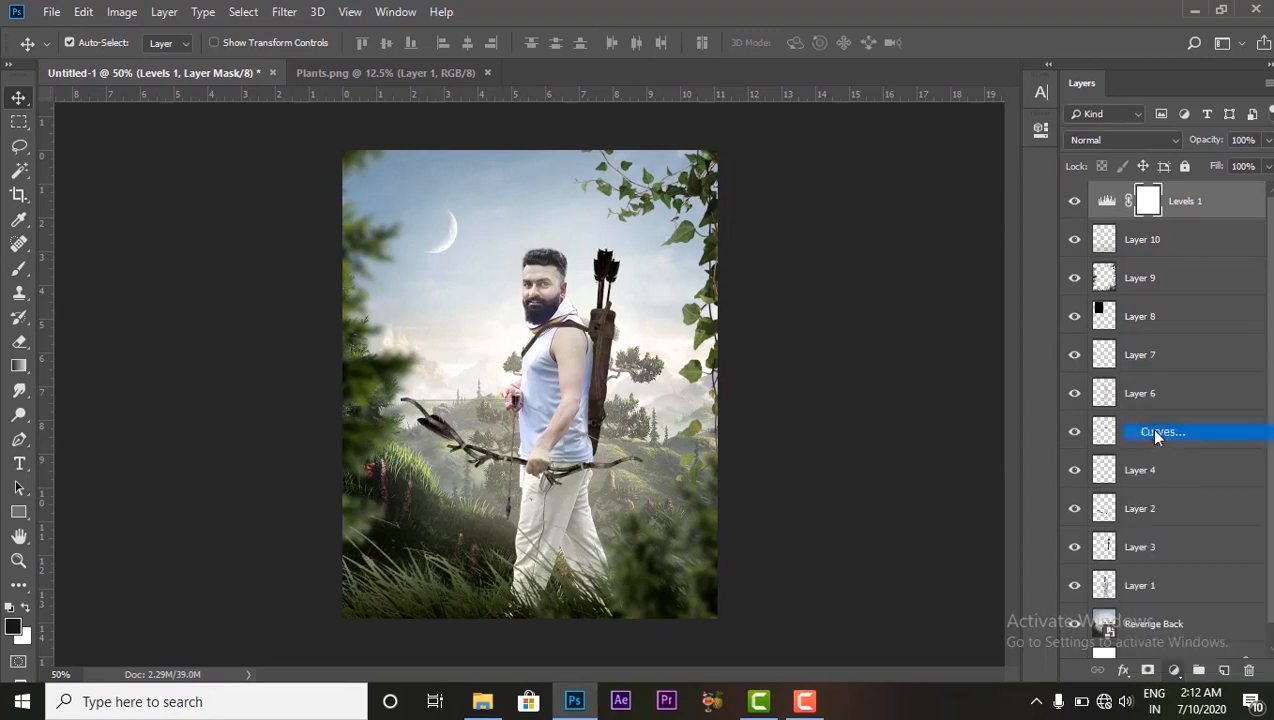
left_click_drag(897, 318, 889, 285)
key("ctrl+alt+z")
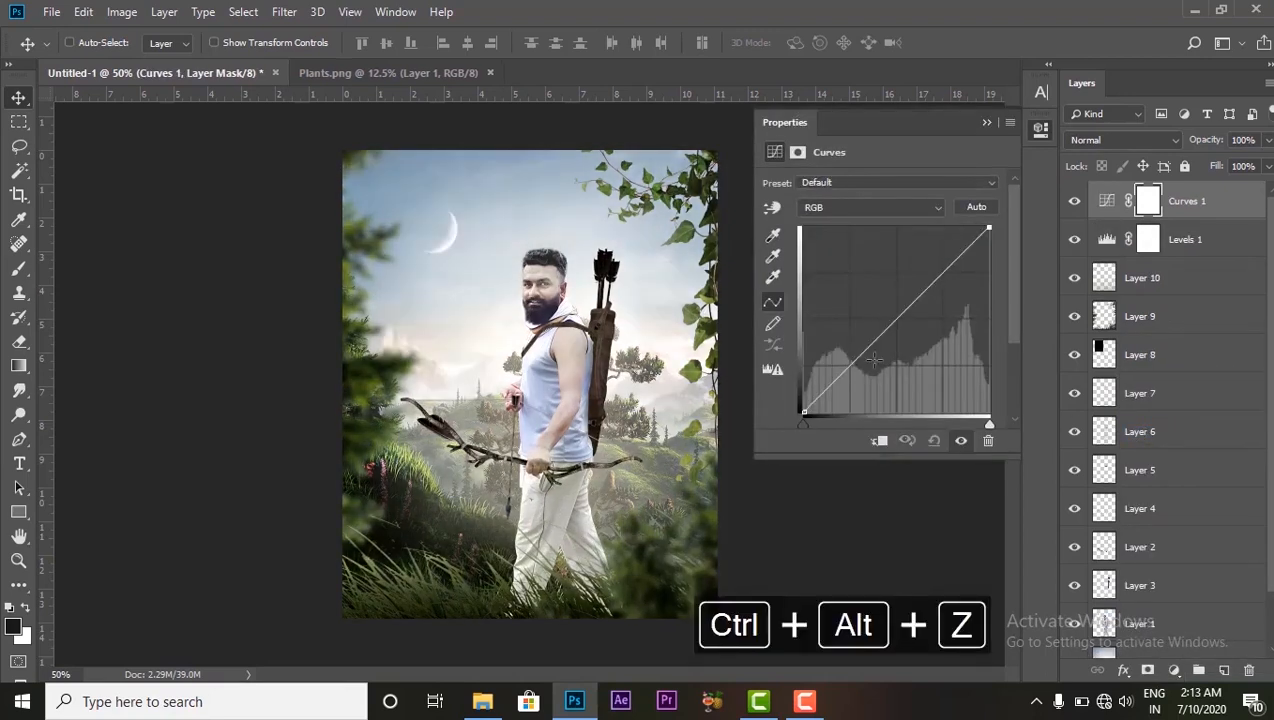
left_click(898, 319)
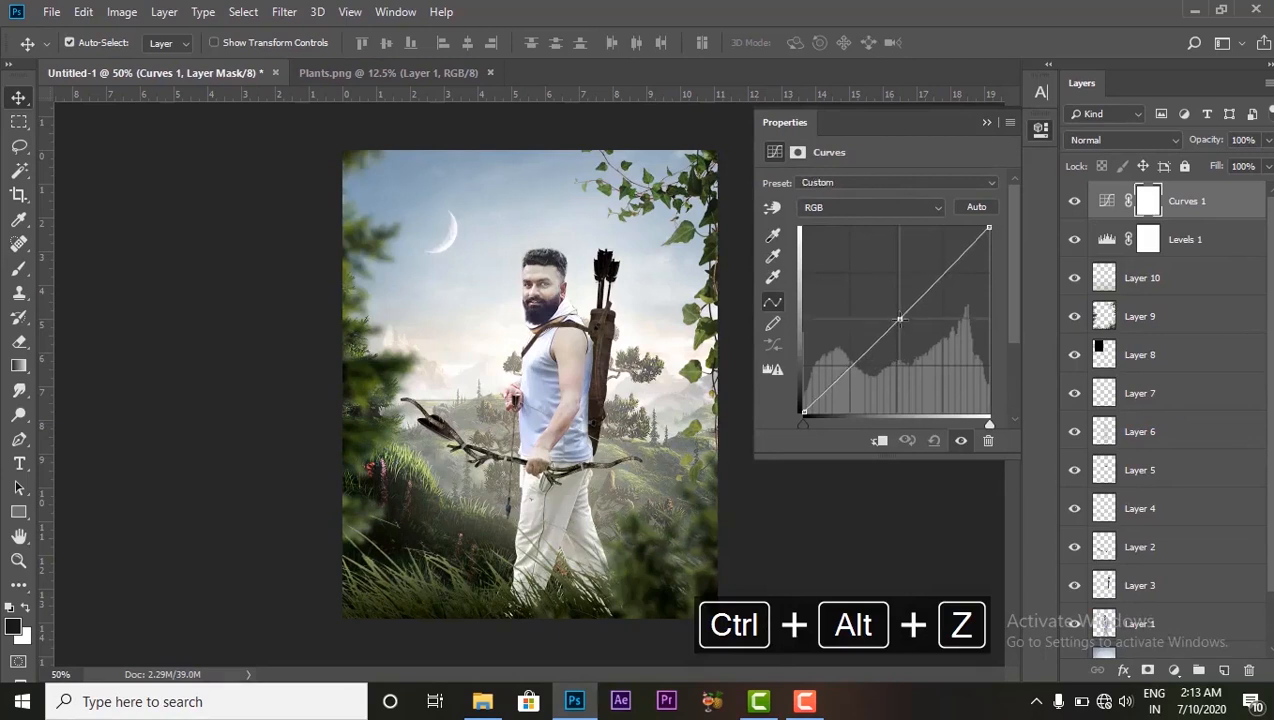
left_click_drag(851, 365, 855, 376)
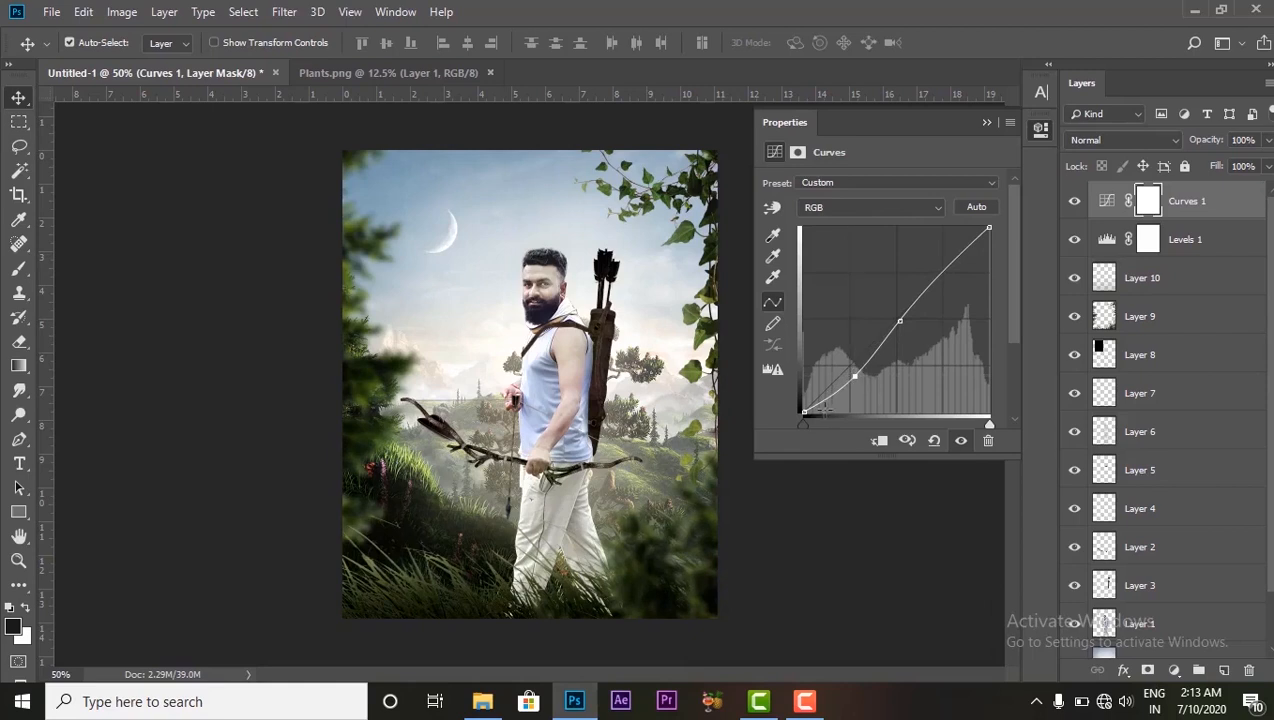
left_click_drag(802, 411, 786, 398)
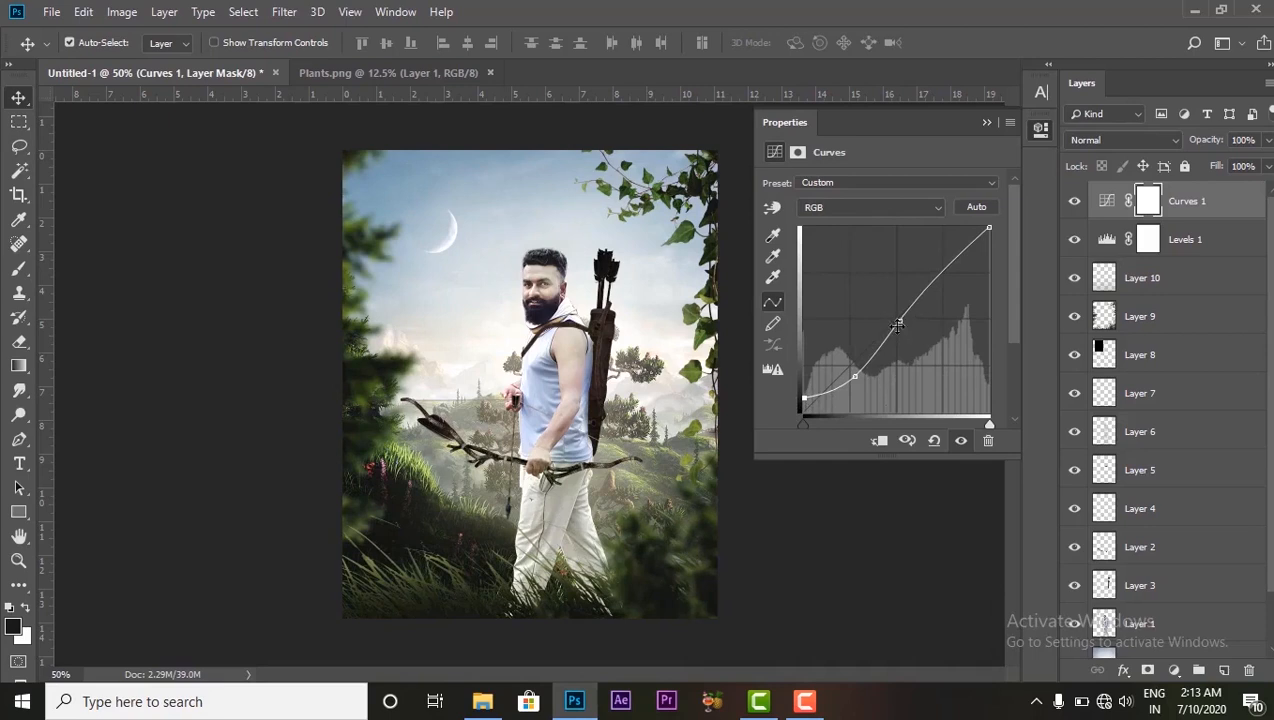
left_click_drag(856, 376, 846, 356)
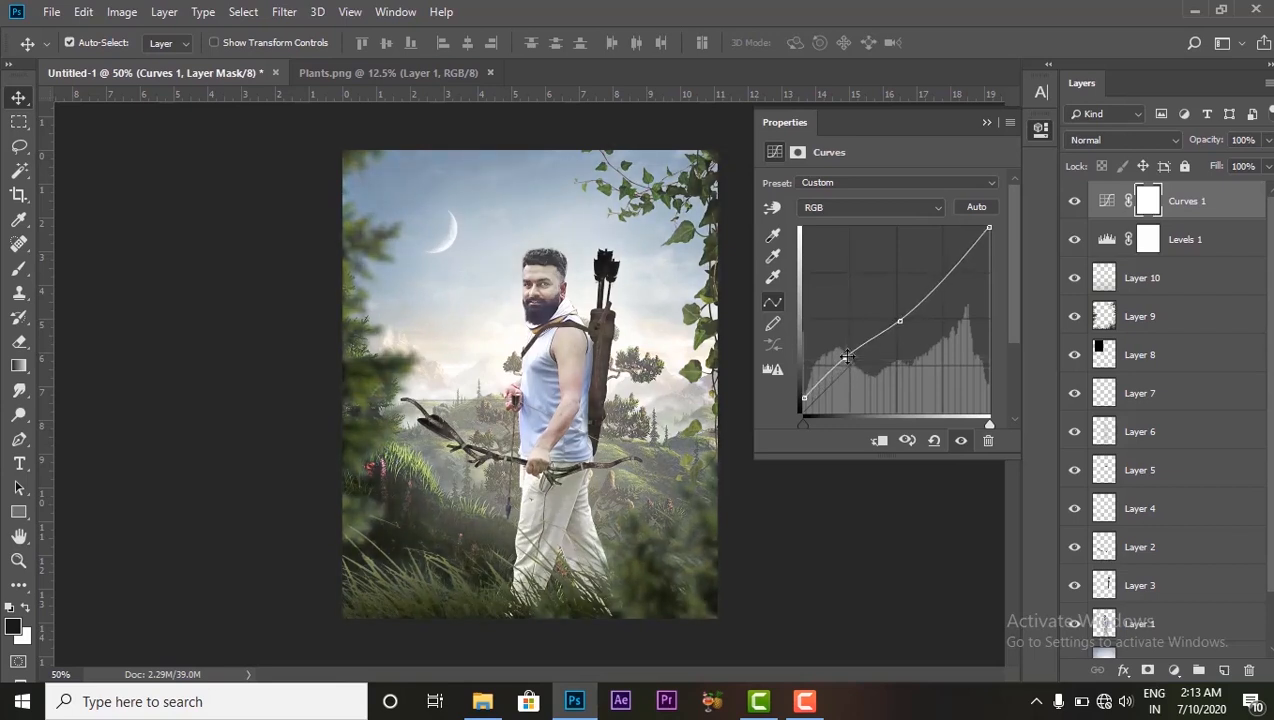
left_click(986, 124)
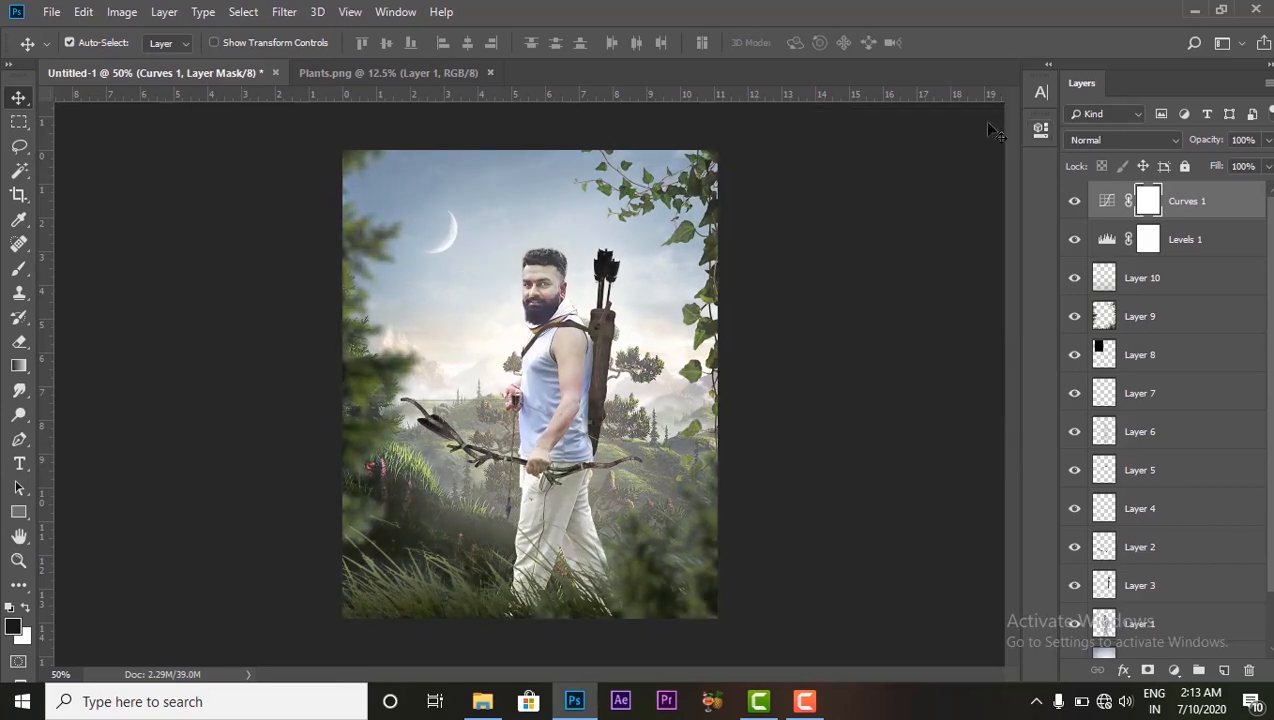
Add a Photo Filter adjustment layer above the Curves layer and set its filter to Red.
left_click(1172, 671)
left_click(1143, 475)
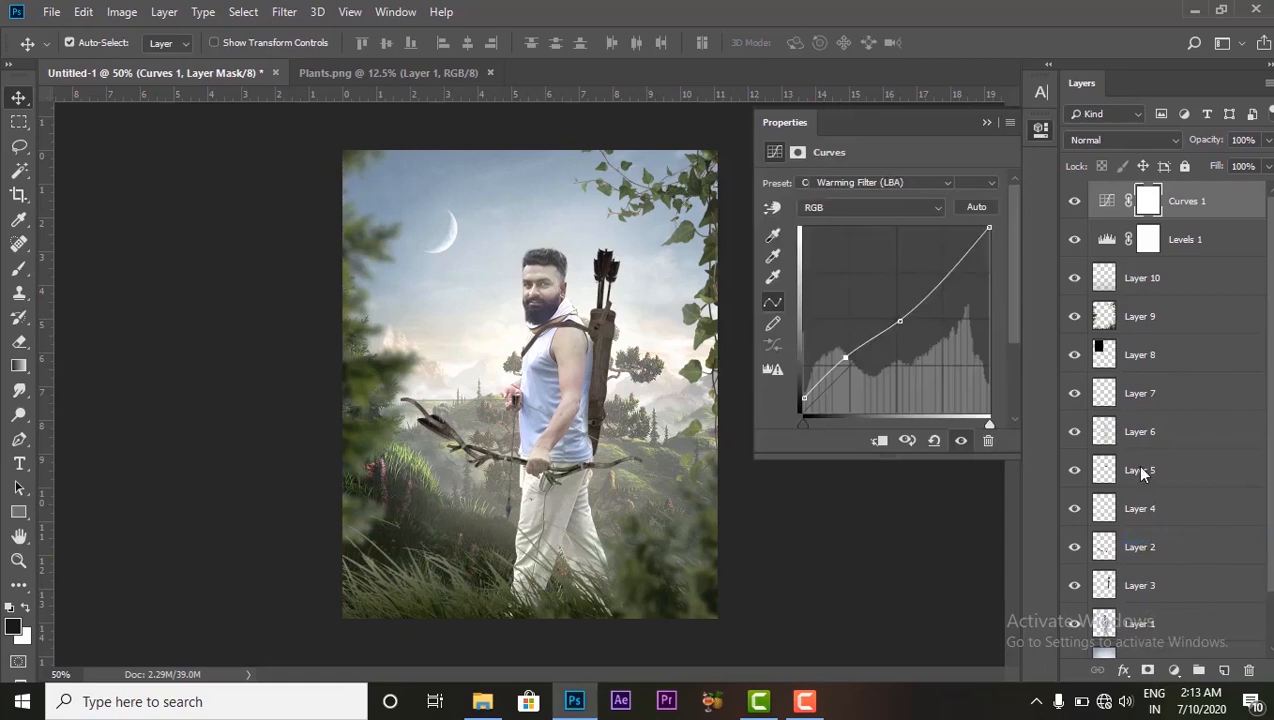
left_click(889, 184)
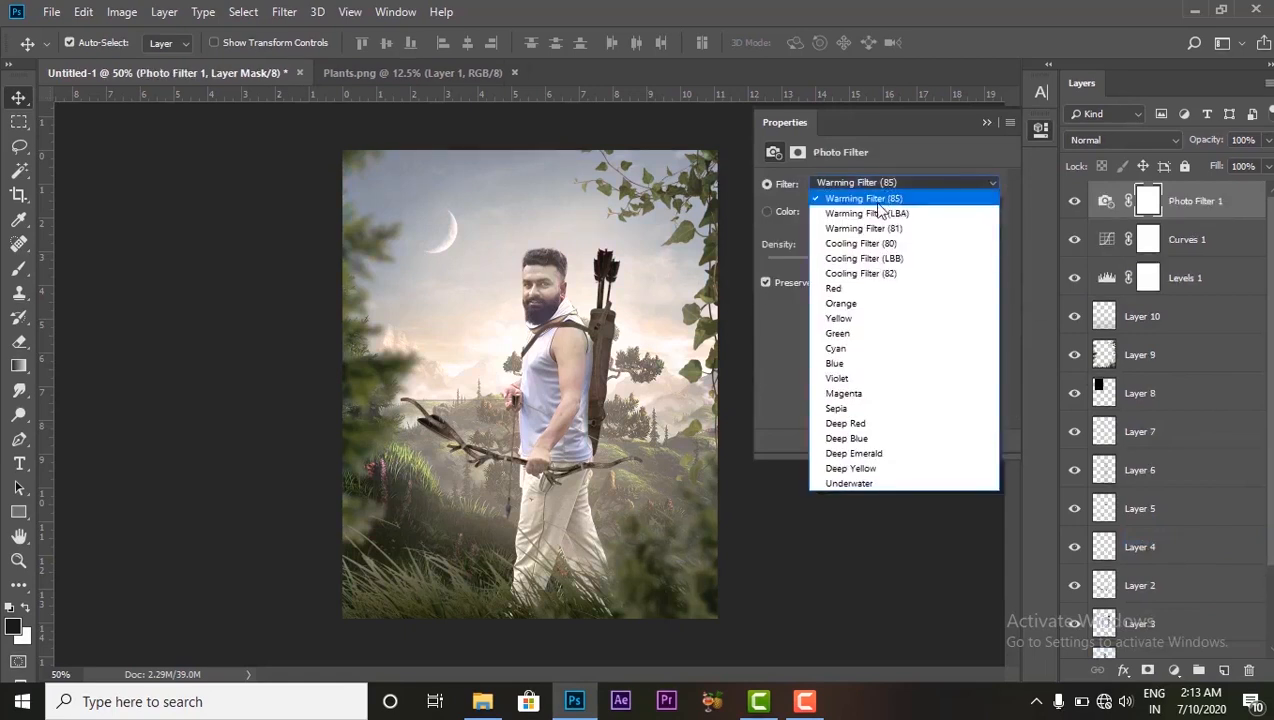
left_click(870, 201)
key("Down")
key("Down")
key("Down")
key("Down")
key("Down")
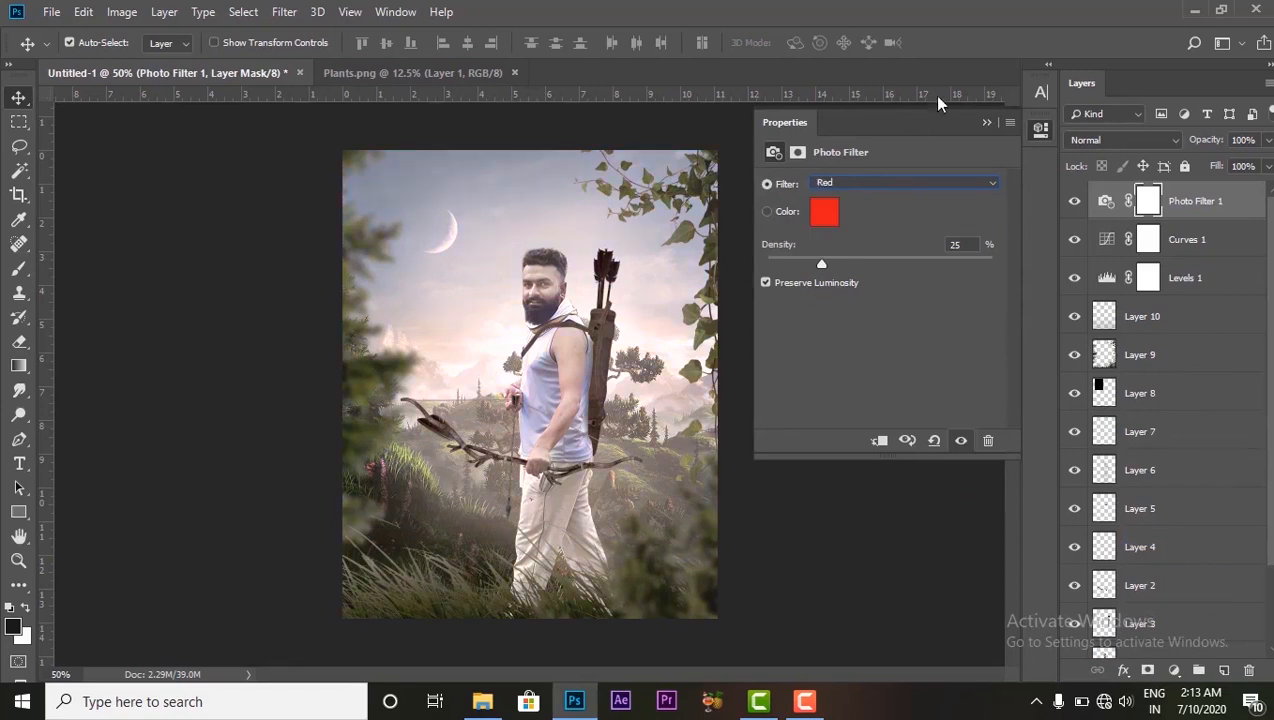
left_click(986, 124)
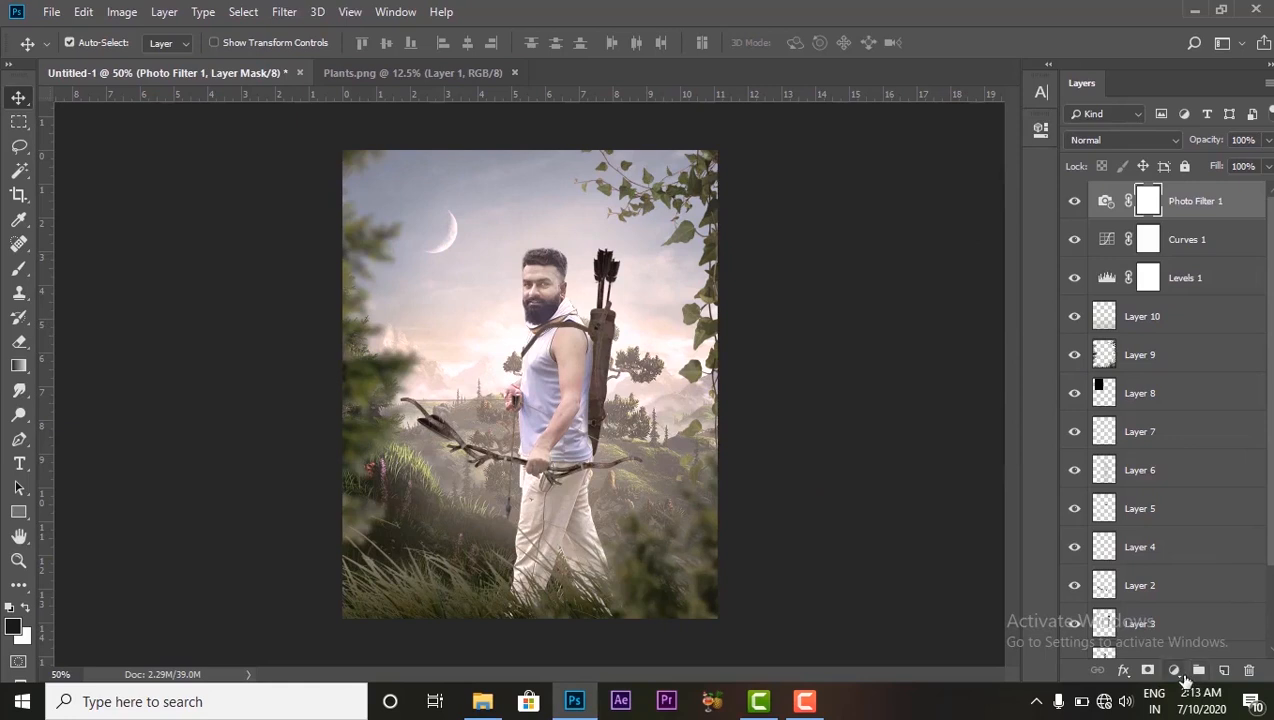
Add the title text REVENGE at 83 pt near the poster's bottom edge, placed over the man's lower legs.
left_click(19, 463)
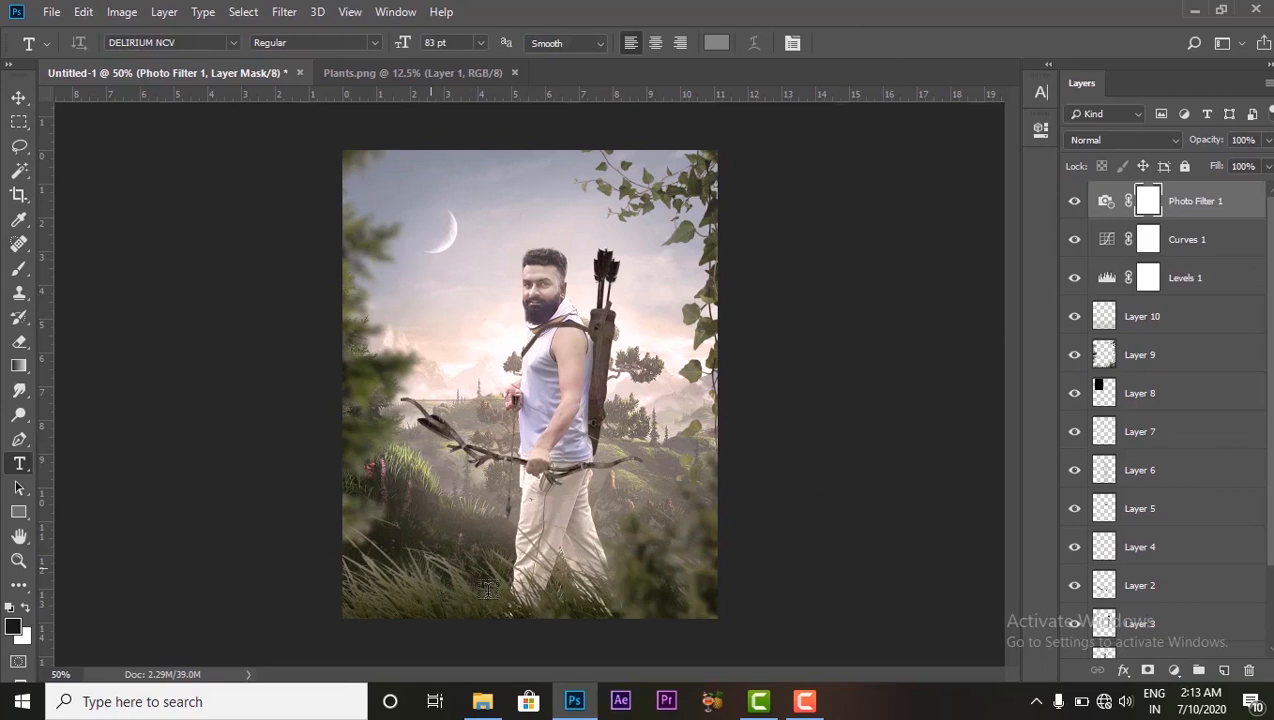
left_click(428, 565)
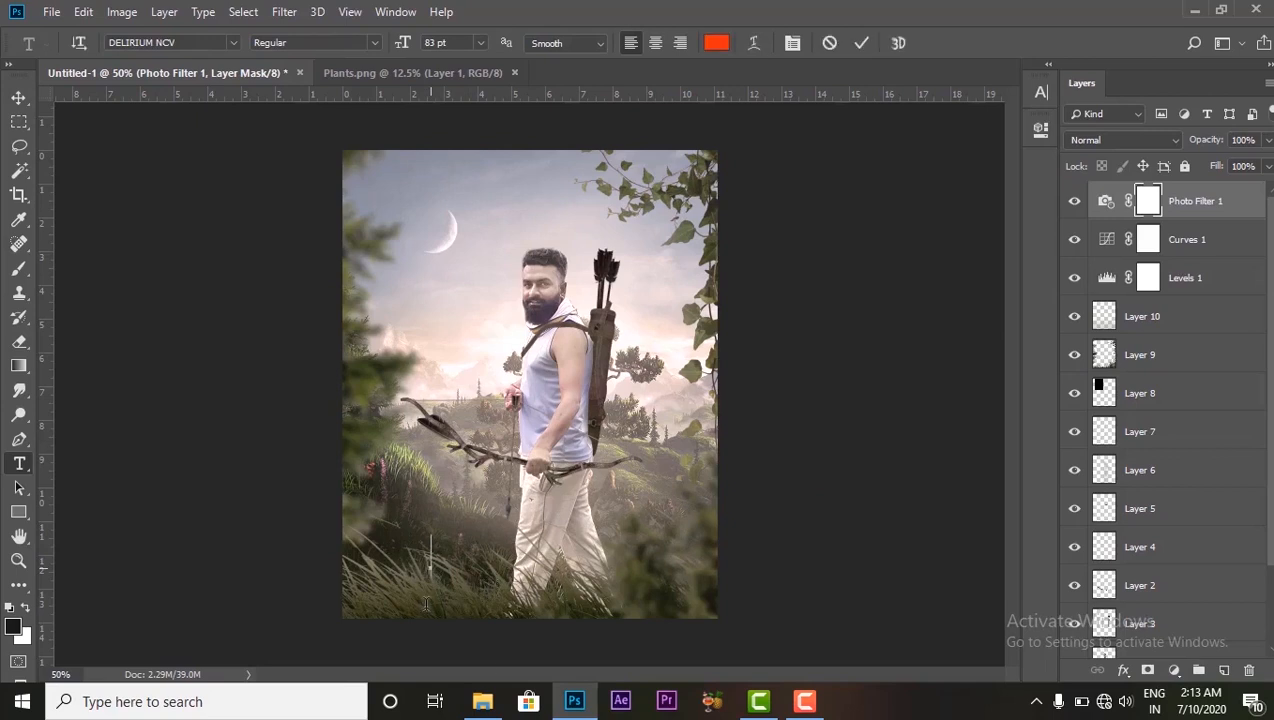
type("REVENGE")
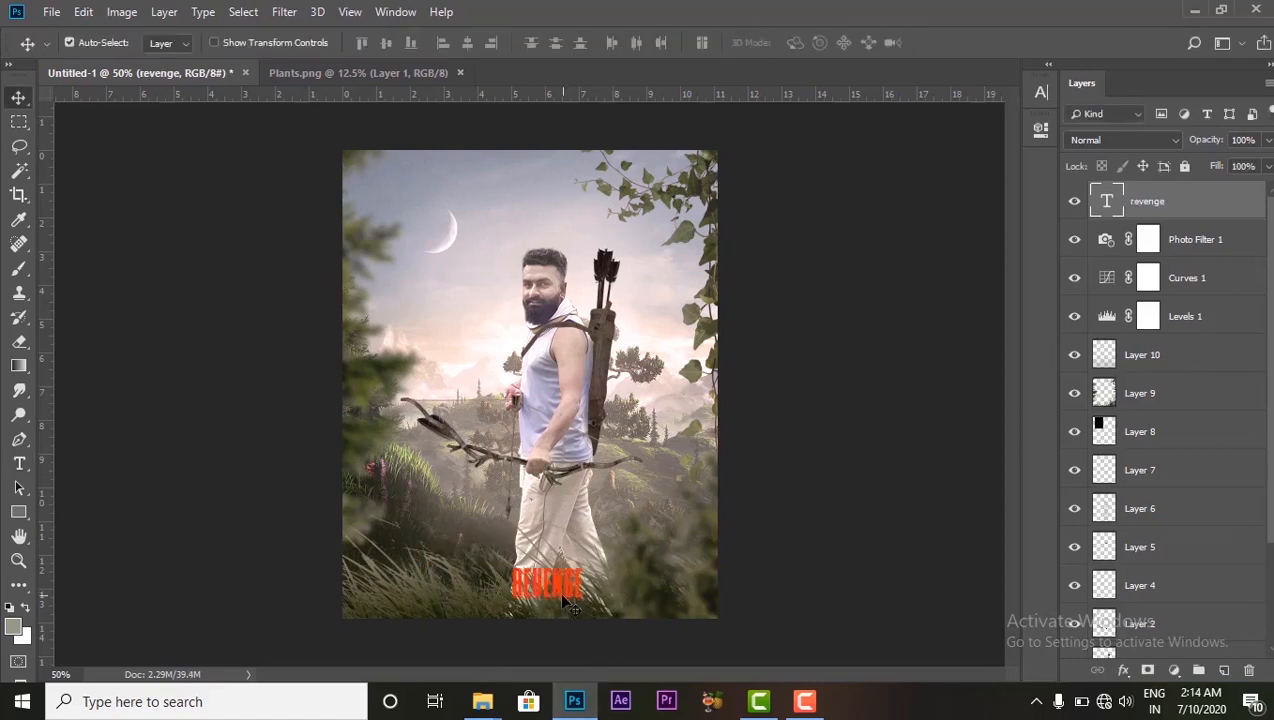
left_click_drag(557, 588, 549, 586)
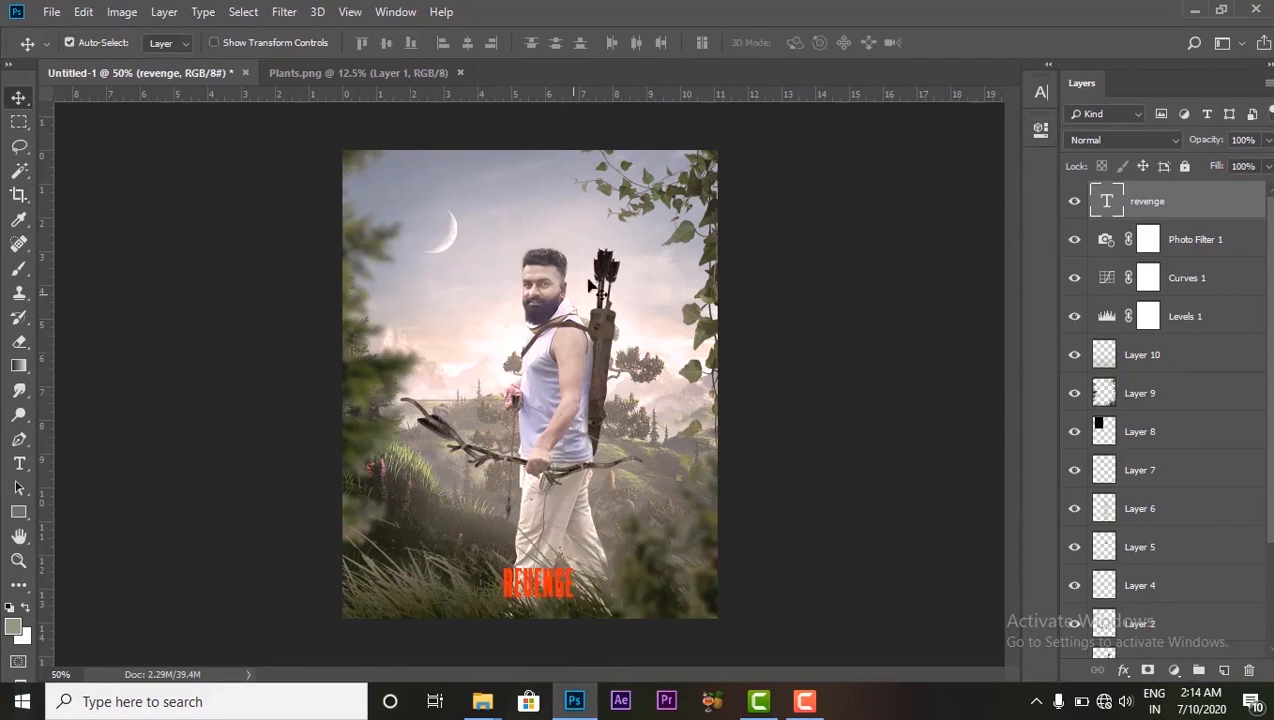
Change the REVENGE title's font to American Captain and its text colour to white (ffffff).
left_click(1041, 94)
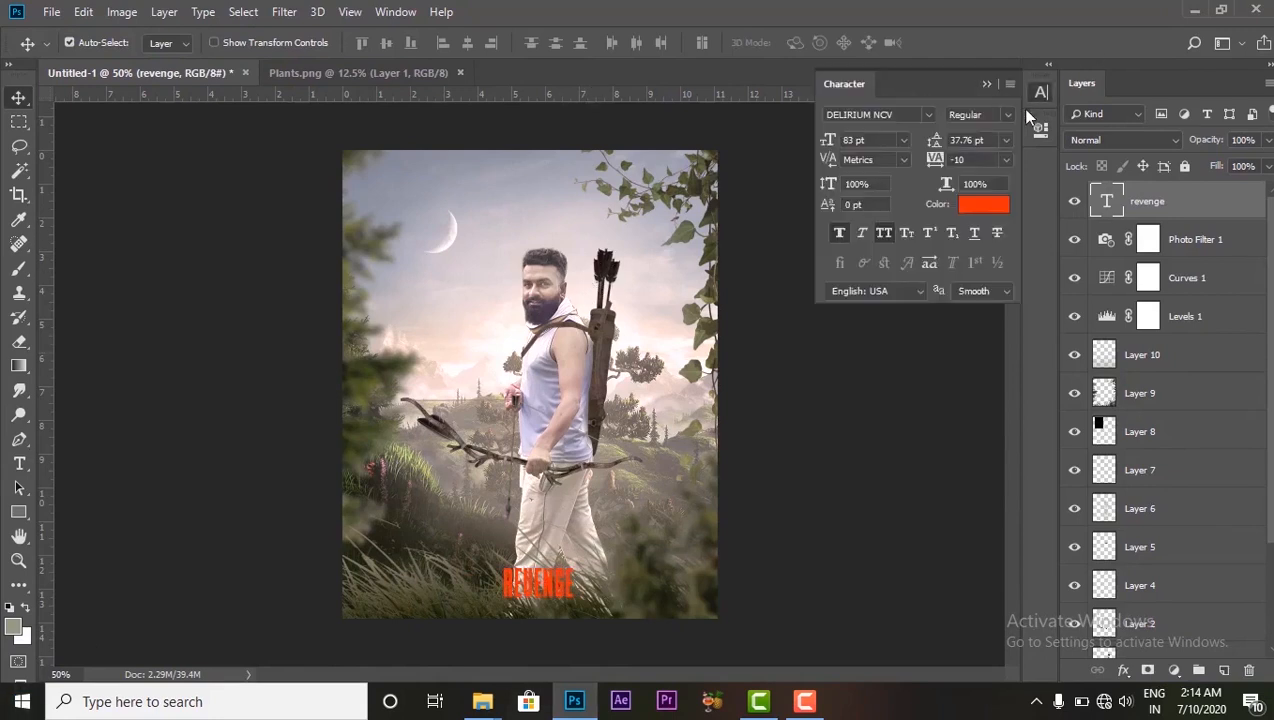
left_click(929, 115)
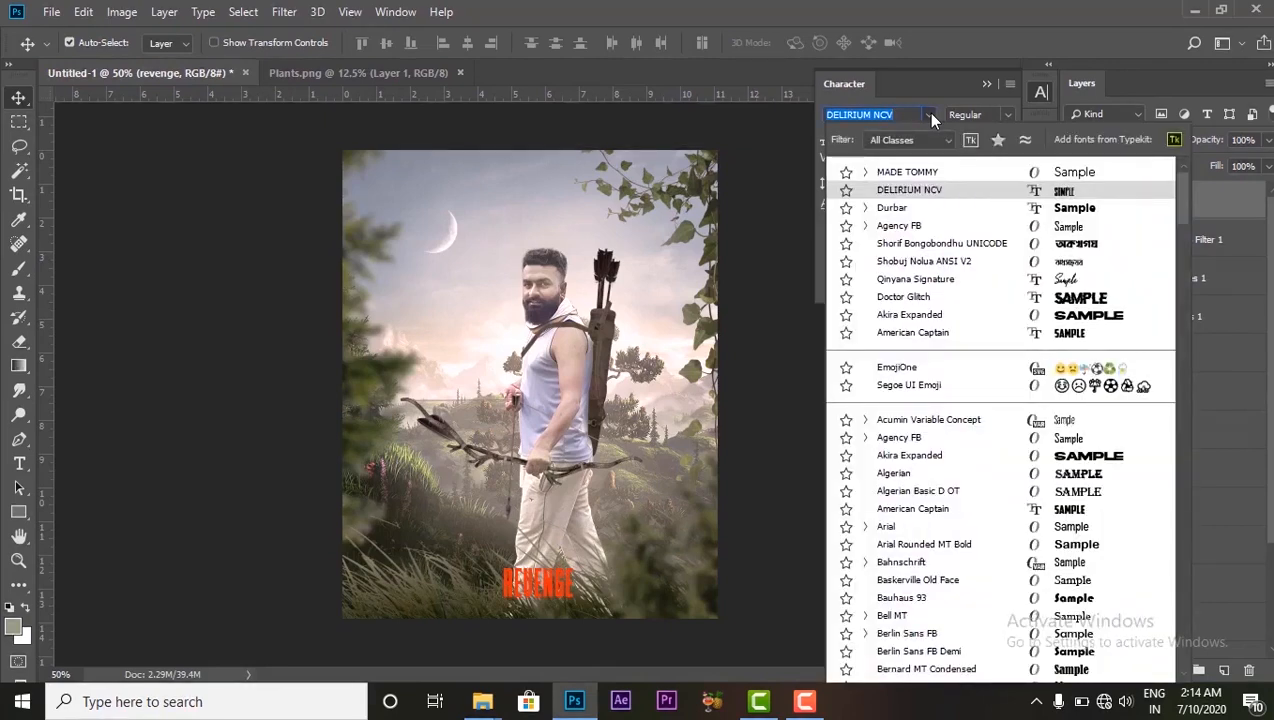
left_click(939, 340)
left_click(970, 205)
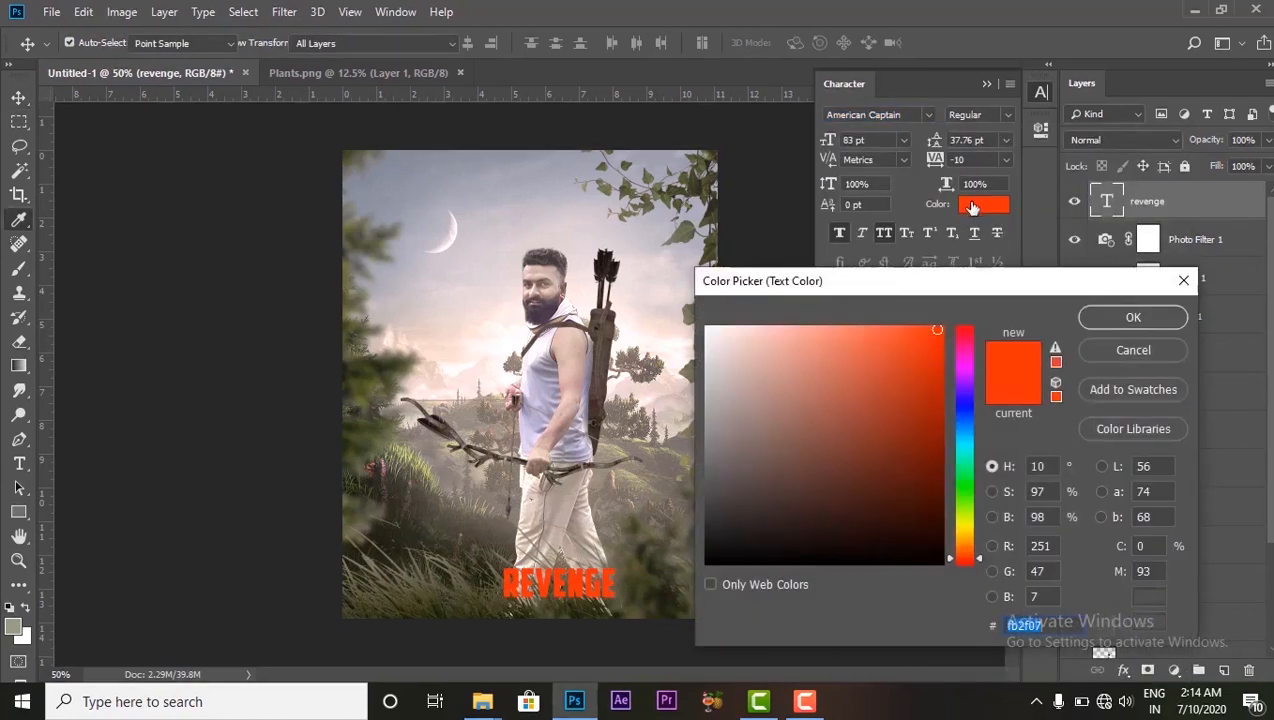
left_click_drag(752, 345, 670, 322)
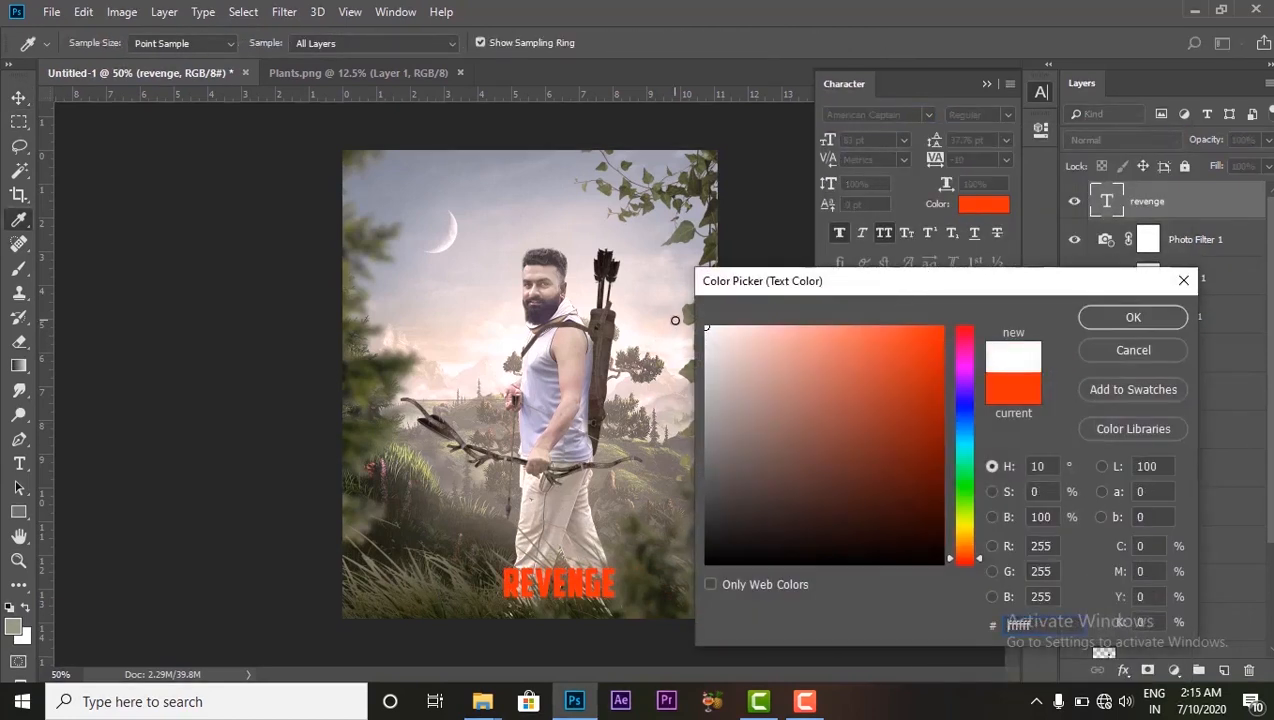
left_click(1131, 318)
Set the REVENGE title's tracking to 250 and centre the title horizontally near the poster's bottom edge.
key("v")
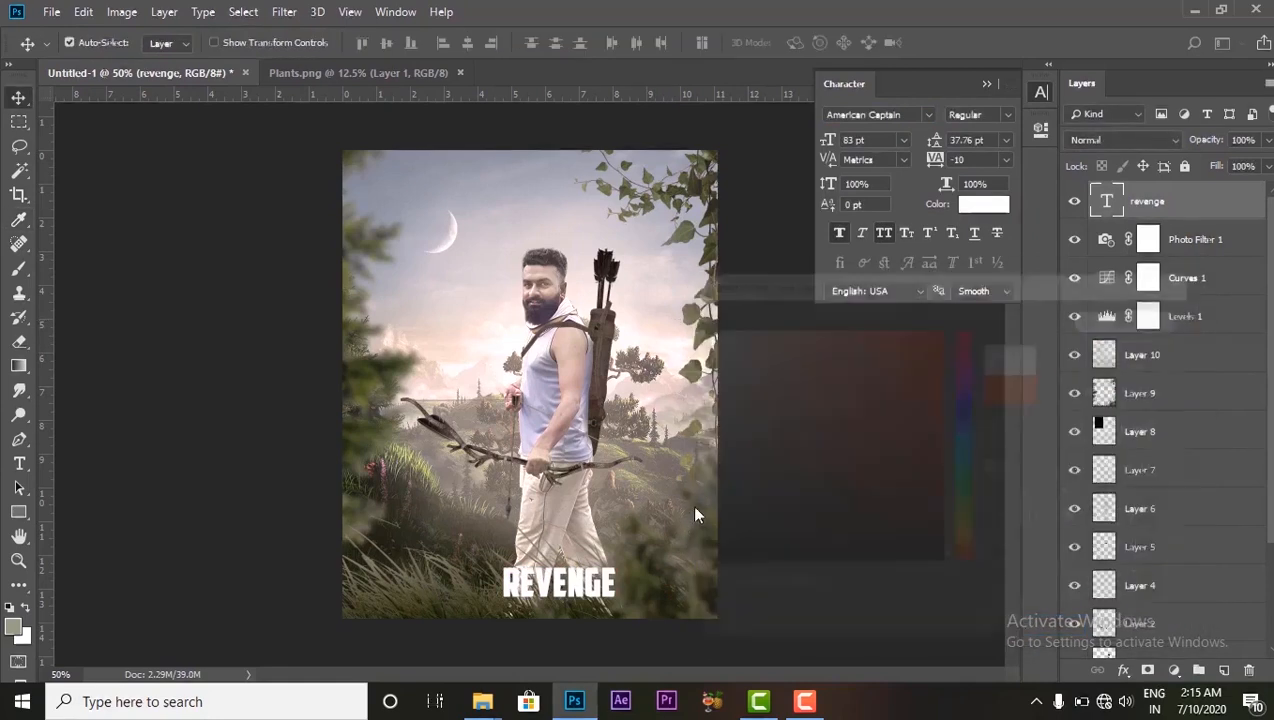
left_click_drag(568, 584, 546, 585)
left_click_drag(939, 162, 956, 160)
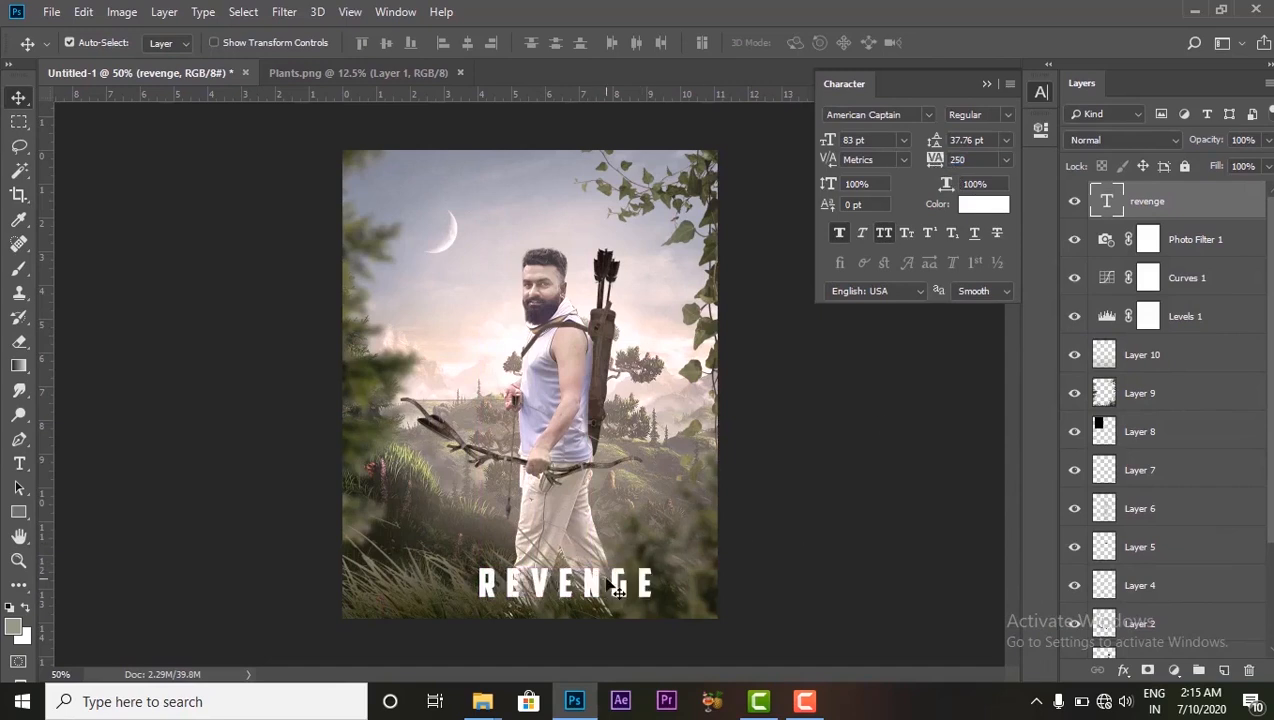
left_click_drag(596, 585, 568, 585)
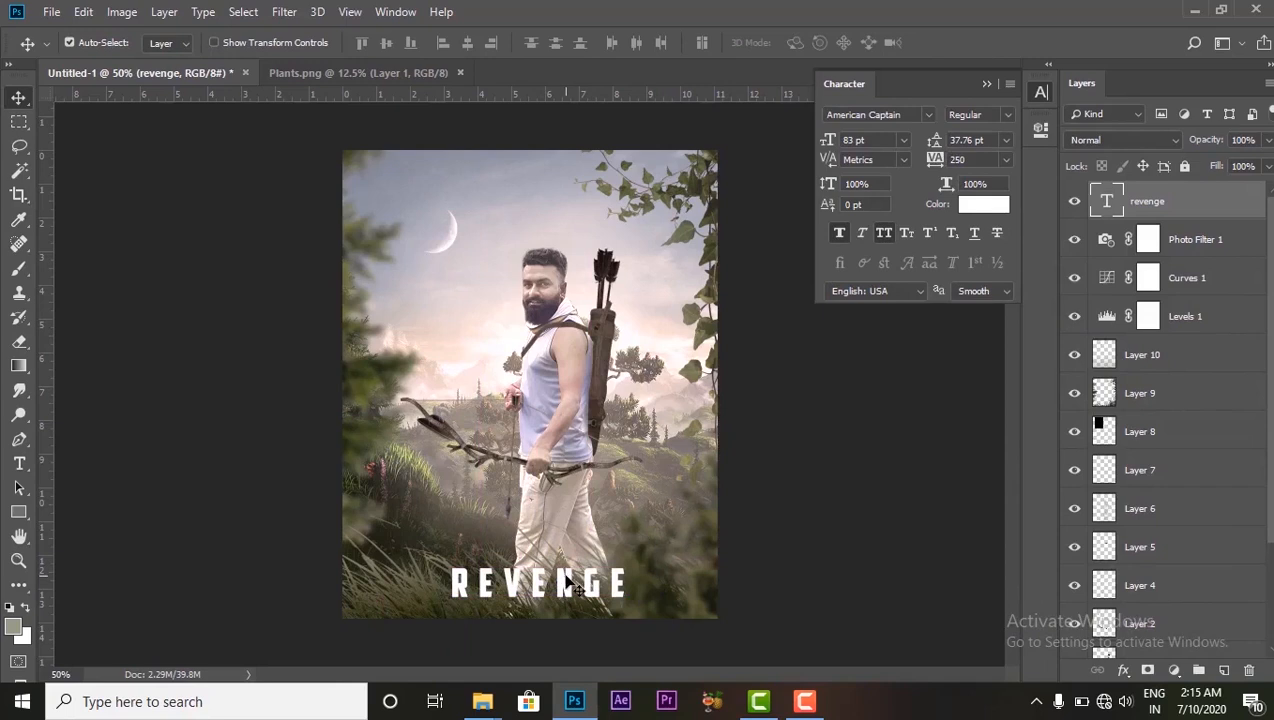
key("Left")
key("Left")
key("Left")
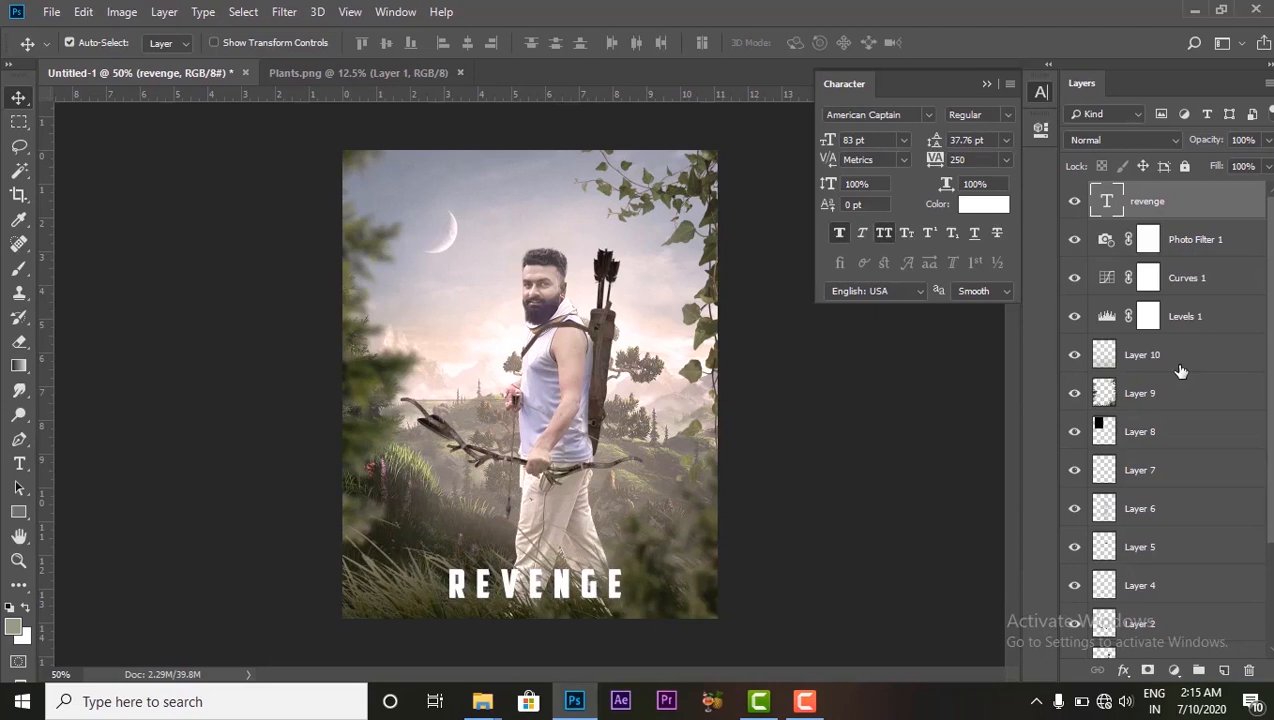
left_click(985, 86)
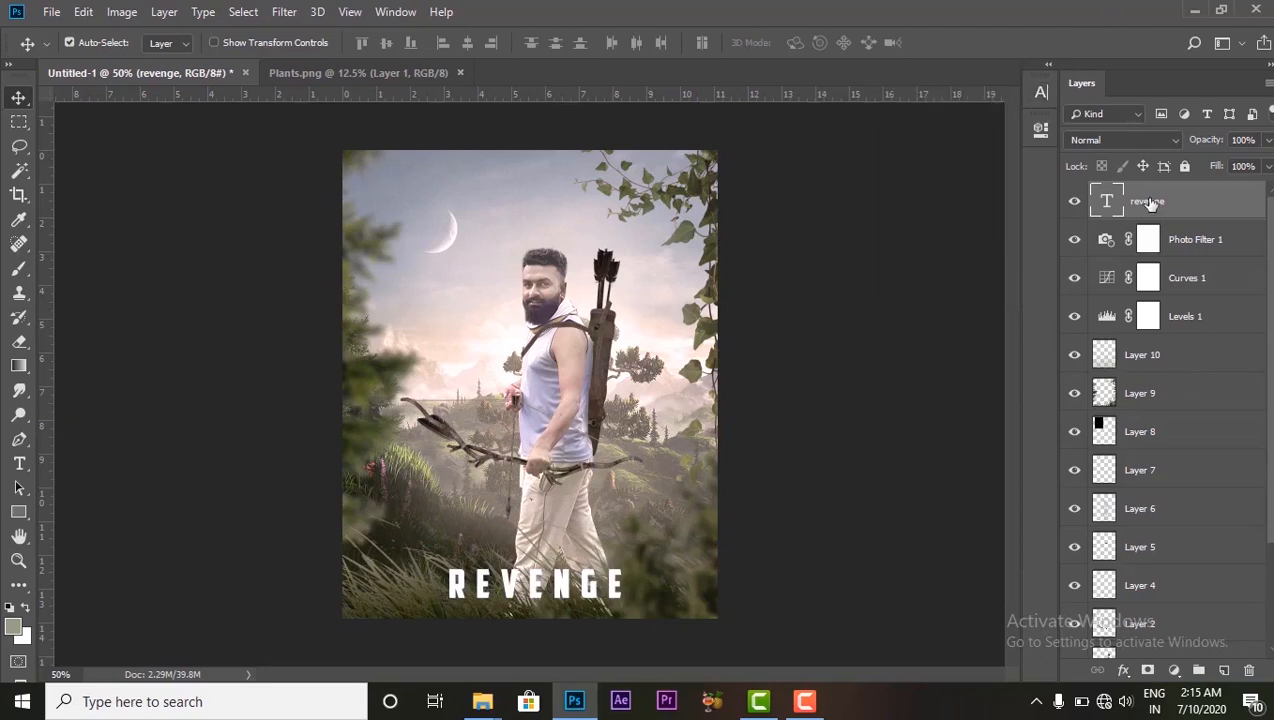
Open the blending options of the REVENGE text layer.
right_click(1166, 204)
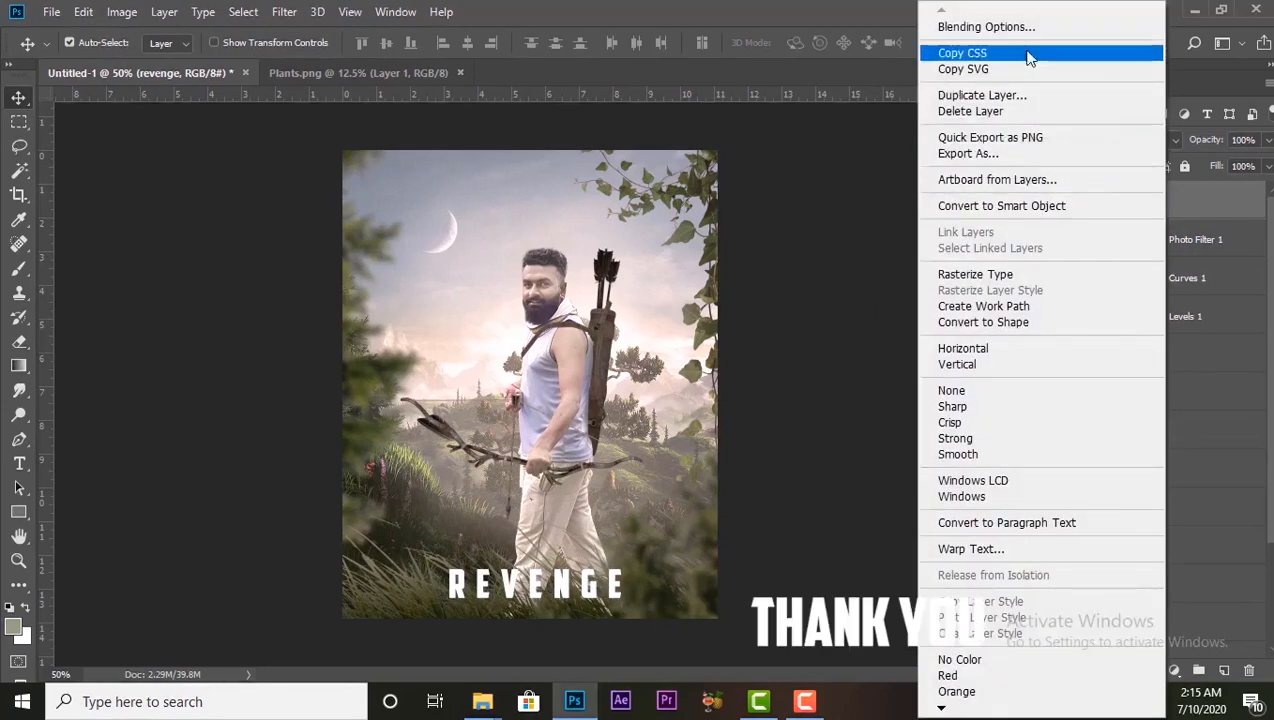
left_click(1011, 26)
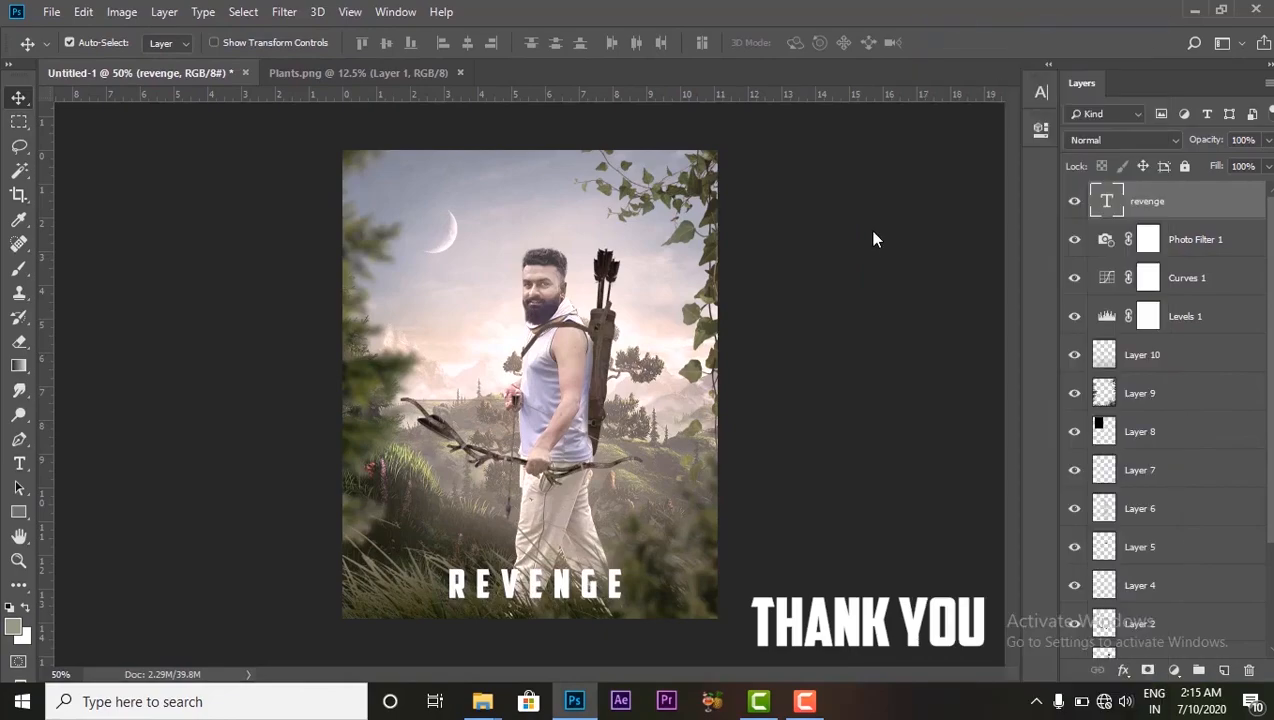